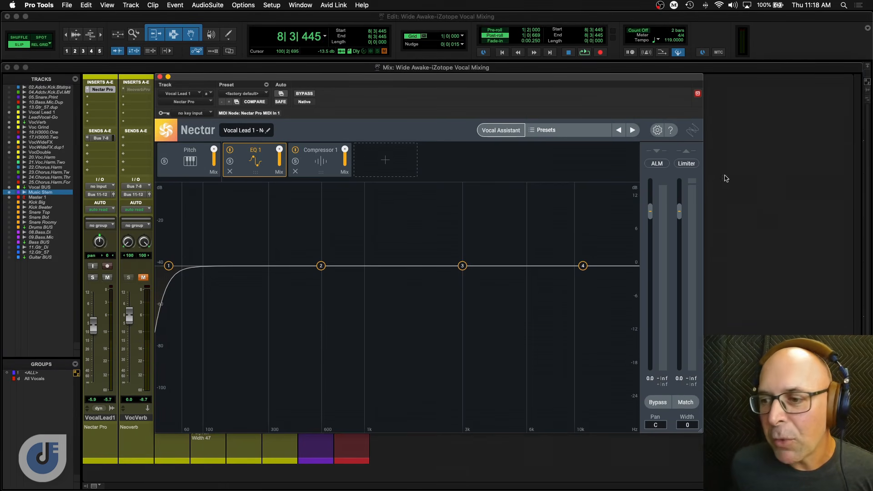
- Play back the song from bar 9 to hear the lead vocal in the mix before applying any assistant processing
key(KP_2)
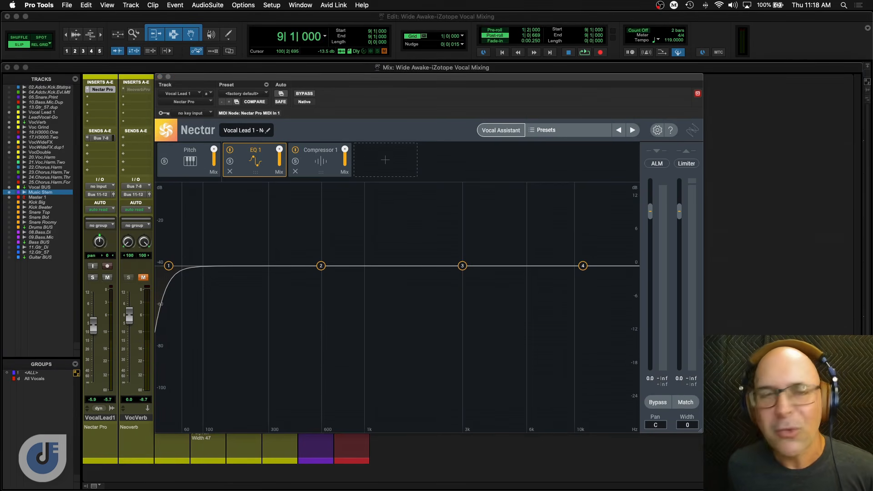
key(space)
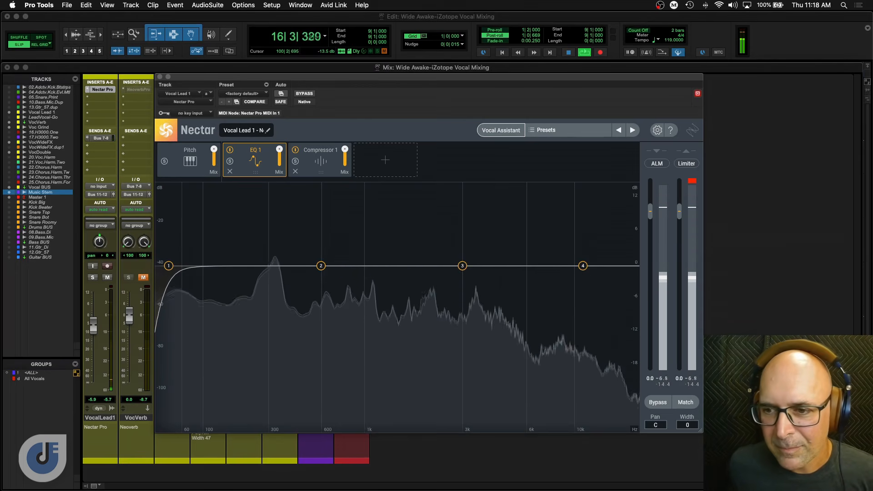
key(space)
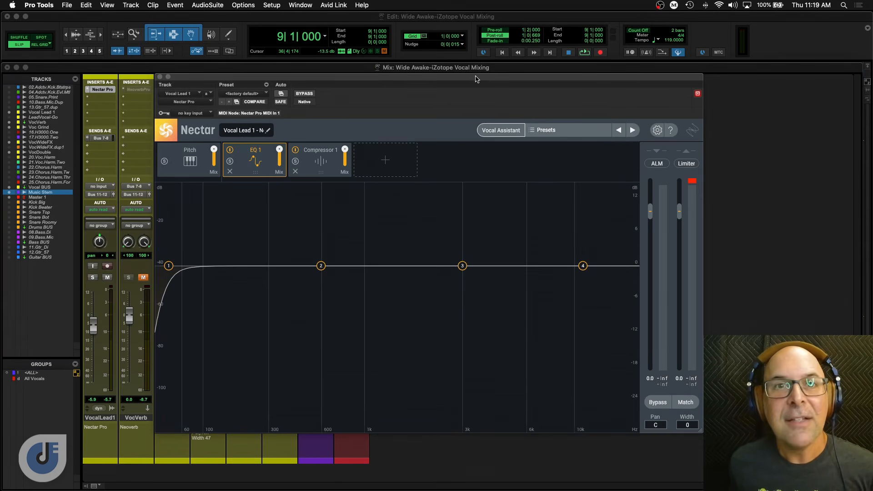
- Run Nectar's Vocal Assistant in Enhance mode and play the song from bar 9 so it can analyze the lead vocal
click(485, 133)
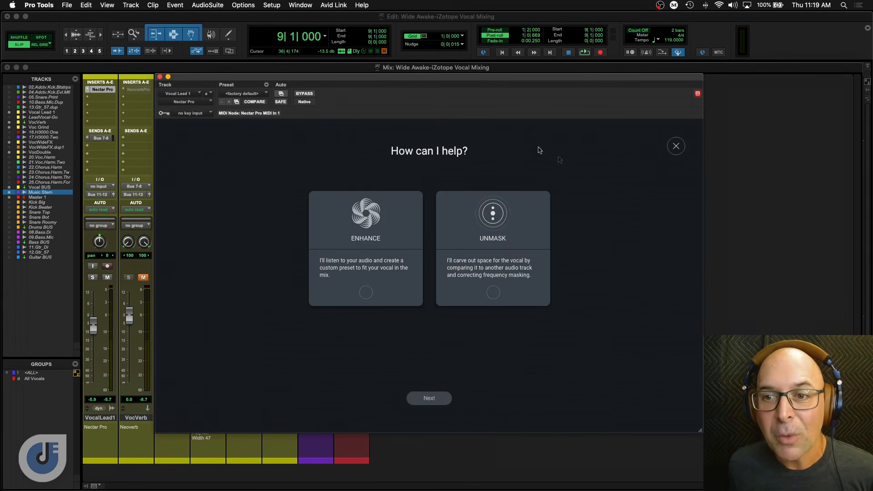
click(365, 292)
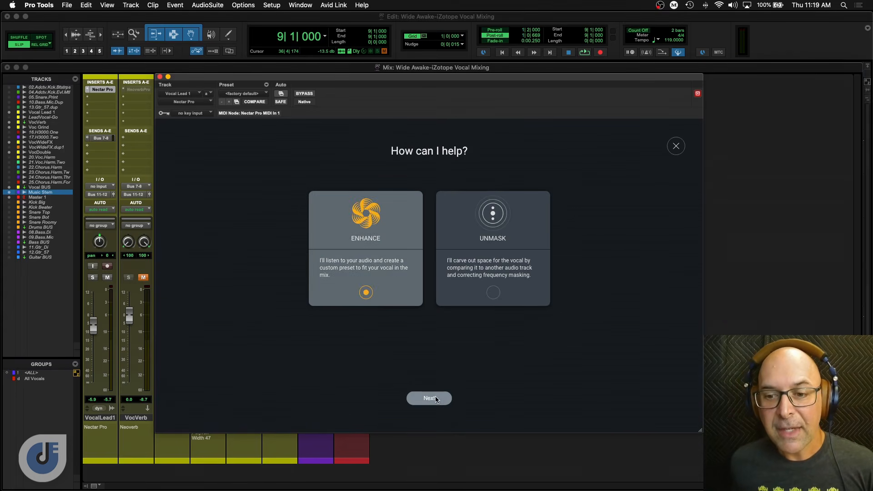
click(434, 397)
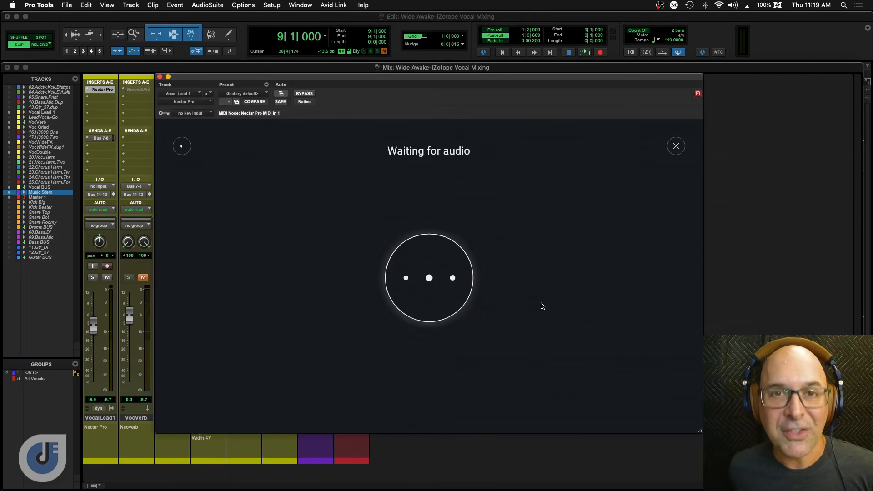
key(space)
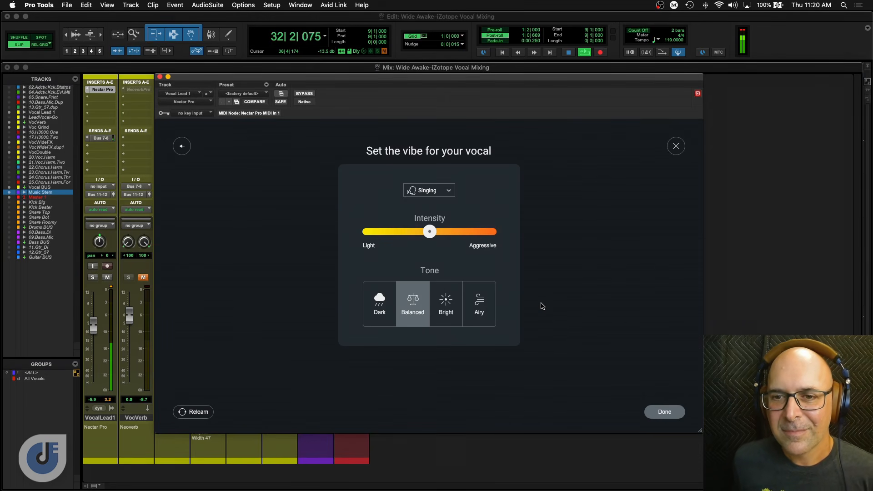
key(space)
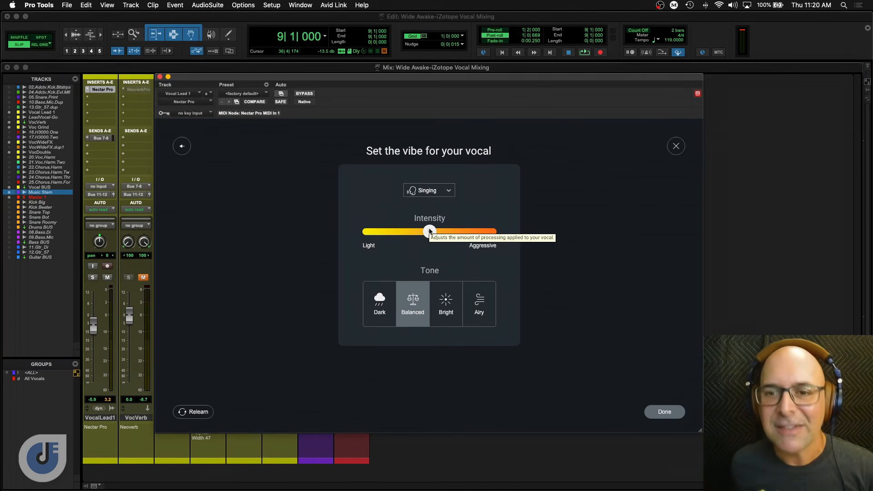
- Try a lighter intensity and the Dark, Bright and Airy tones, ending on midpoint intensity and the Balanced tone
drag(429, 231, 399, 230)
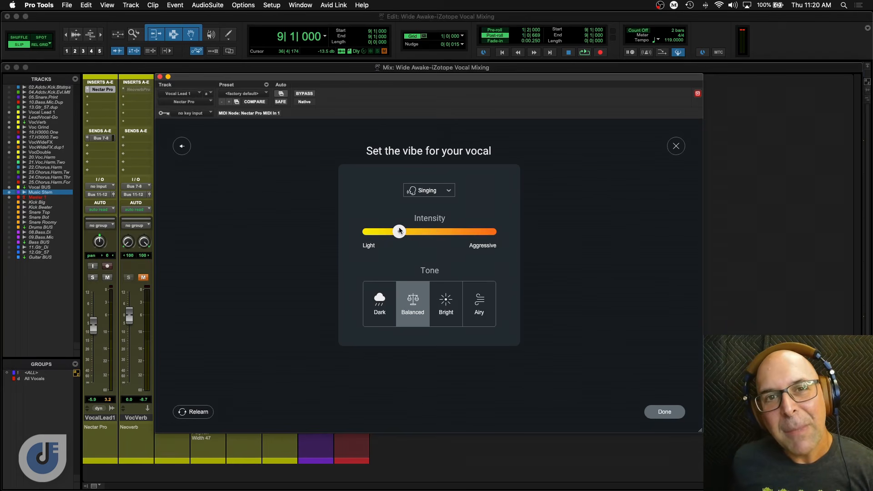
drag(401, 230, 430, 231)
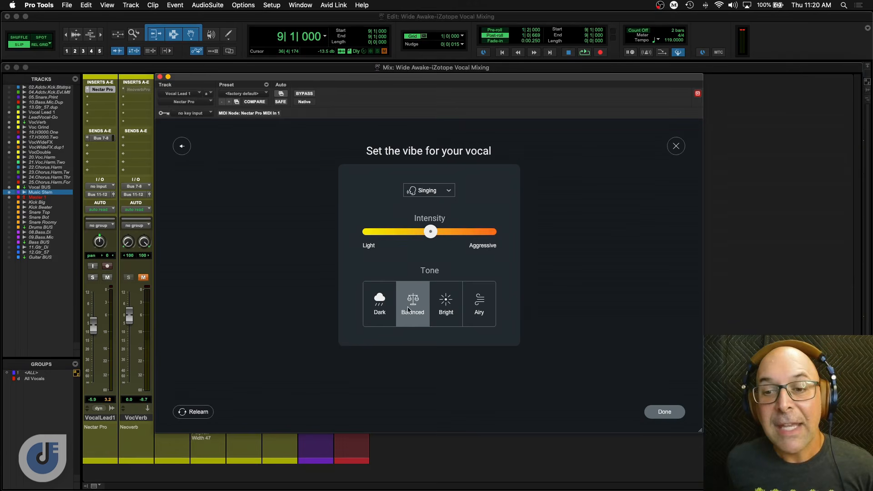
click(381, 314)
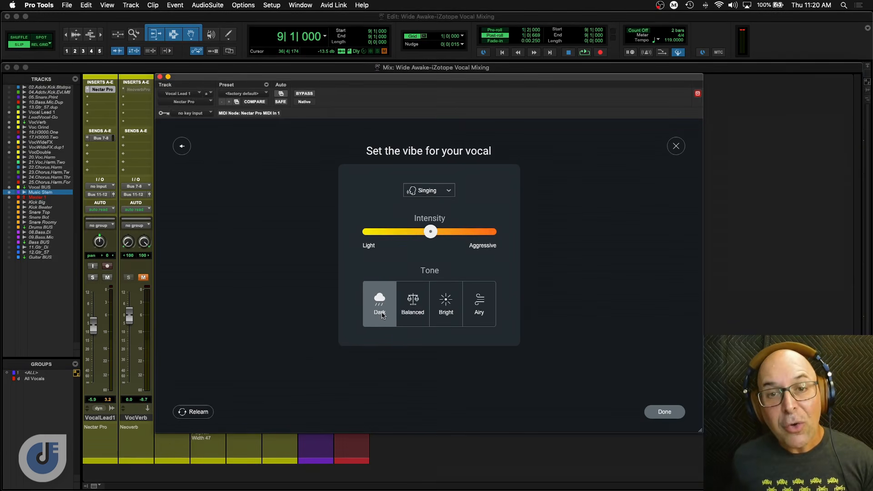
click(406, 307)
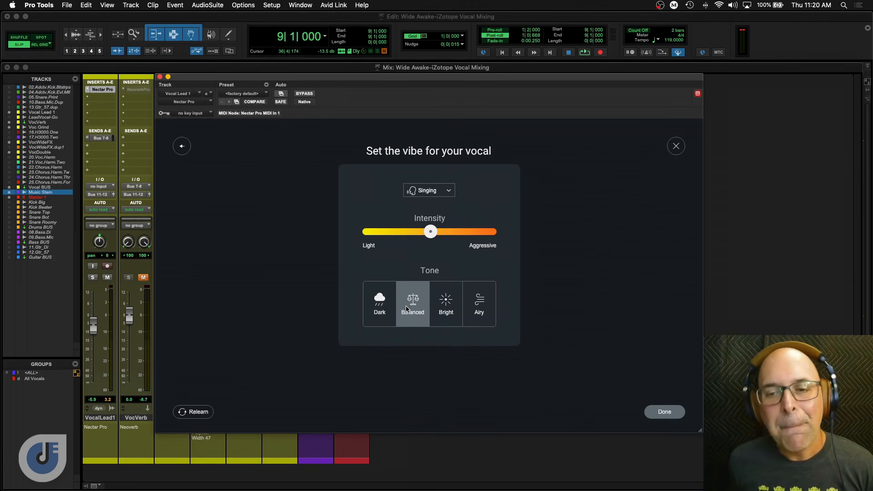
click(445, 304)
click(486, 303)
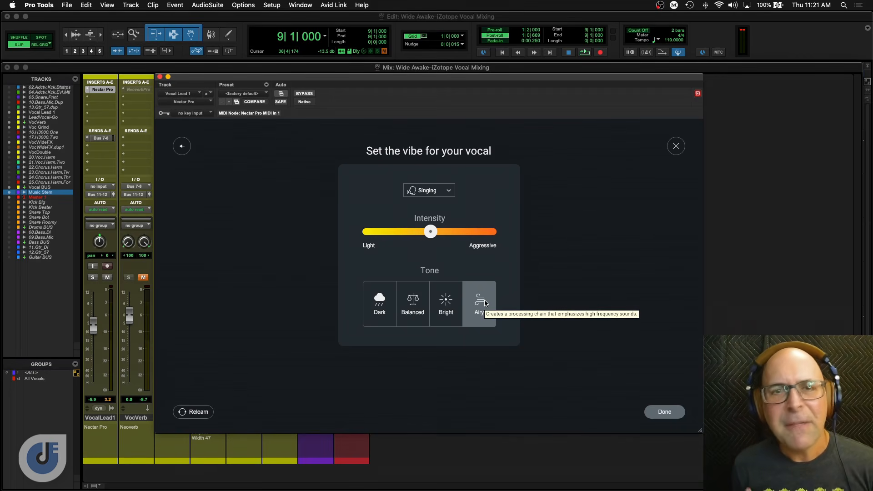
click(421, 303)
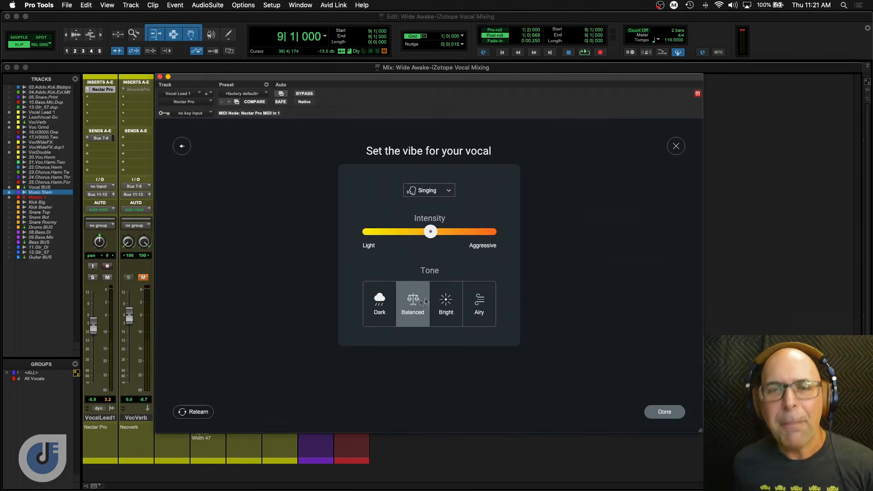
- Apply the assistant's processing chain and widen the Nectar window to show every module
click(664, 411)
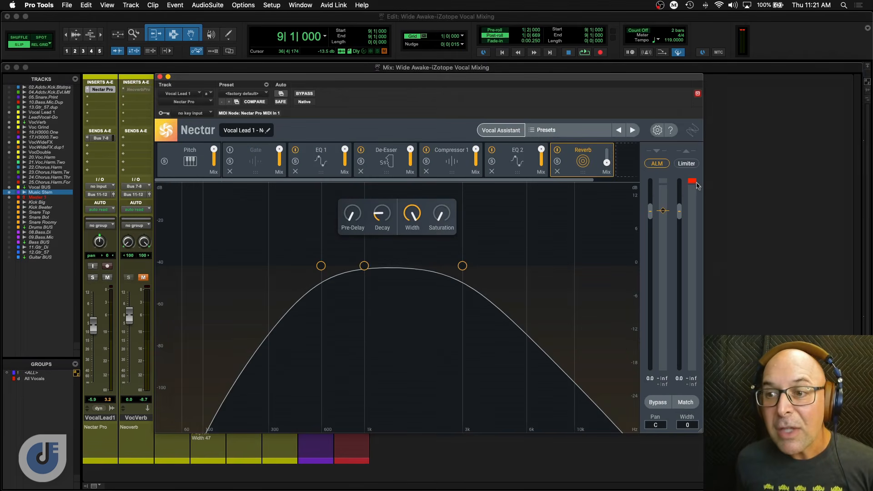
drag(576, 84, 541, 82)
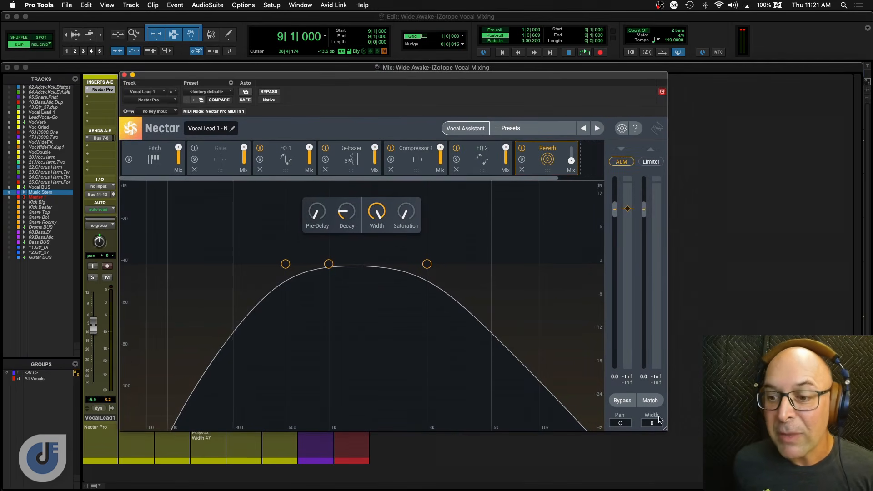
drag(665, 430, 731, 433)
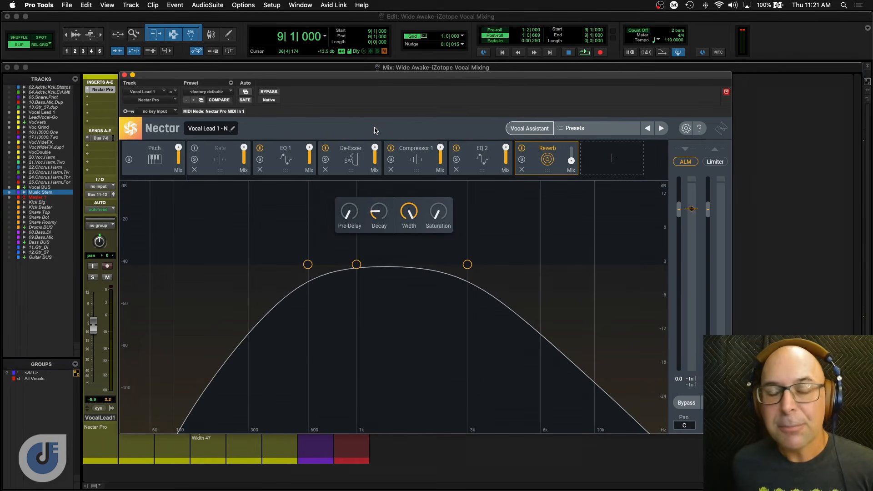
- Play back the enhanced lead vocal together with the music from bar 9
key(space)
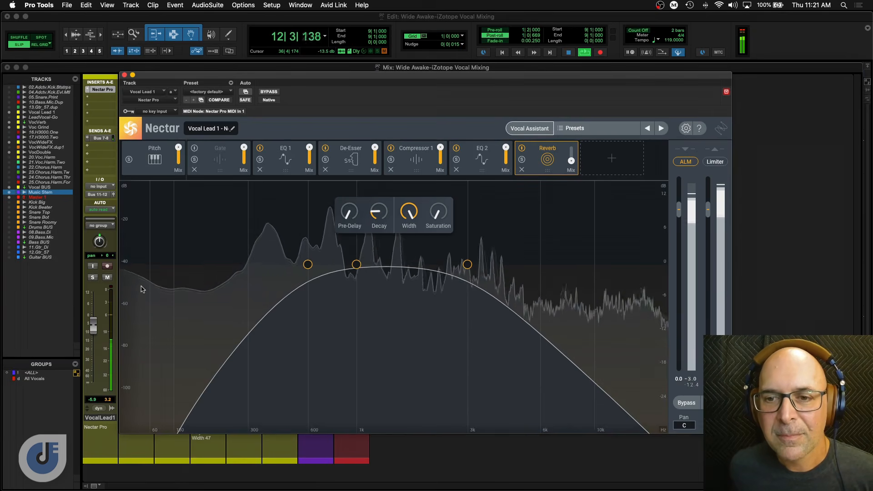
key(space)
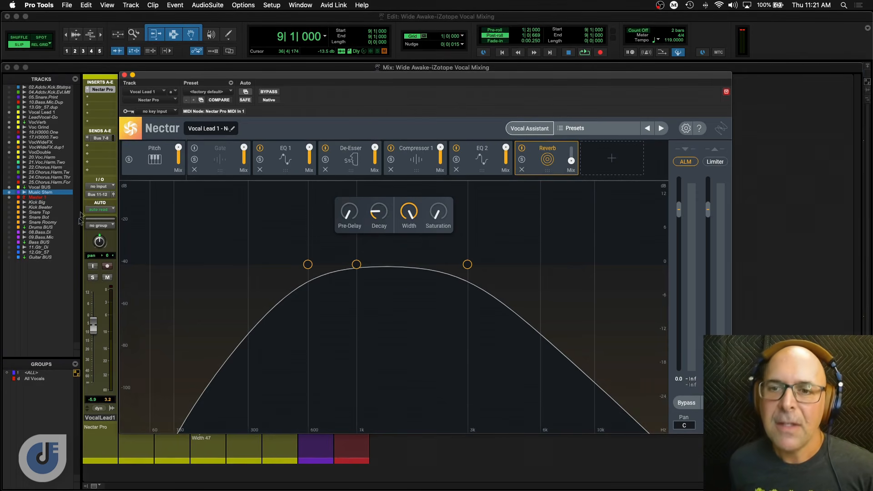
- Solo the Vocal Lead 1 track and compare playback with Nectar bypassed and active
click(93, 278)
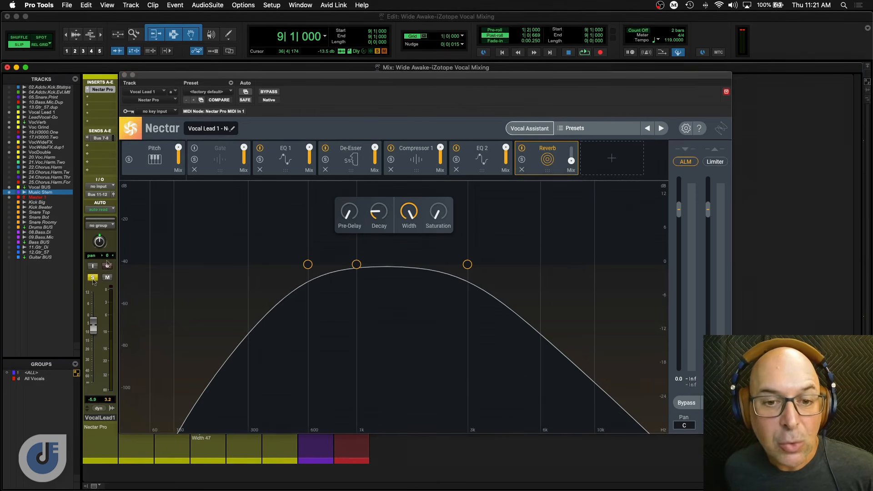
click(268, 92)
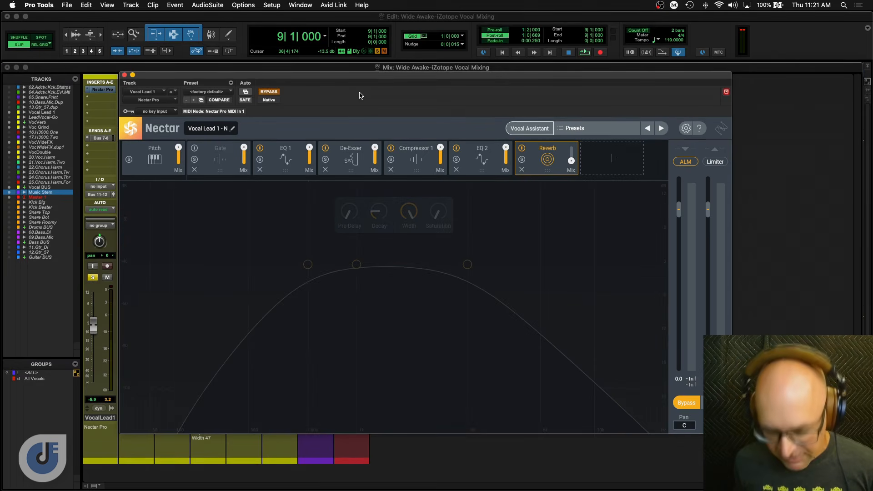
key(space)
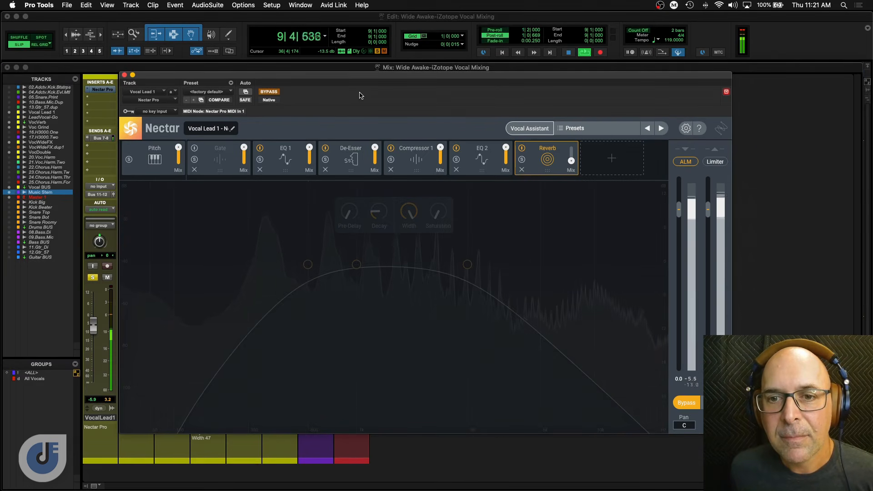
key(space)
click(269, 93)
key(space)
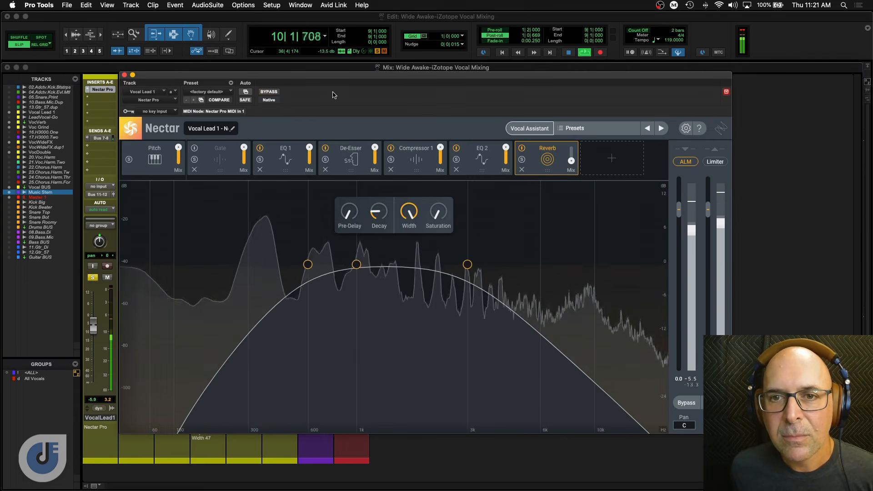
key(space)
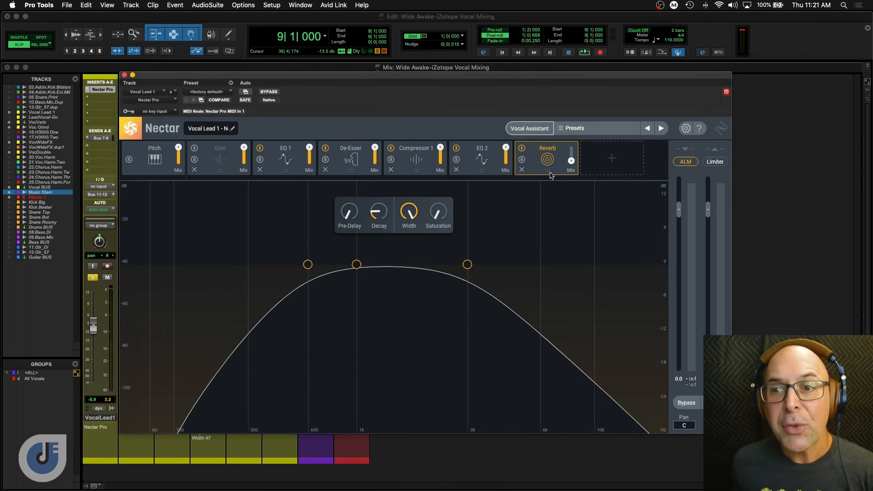
- Try adjusting the Reverb module's mix amount and toggling the module off and on
mouse_move(549, 174)
mouse_down()
mouse_move(292, 168)
mouse_move(558, 165)
mouse_up()
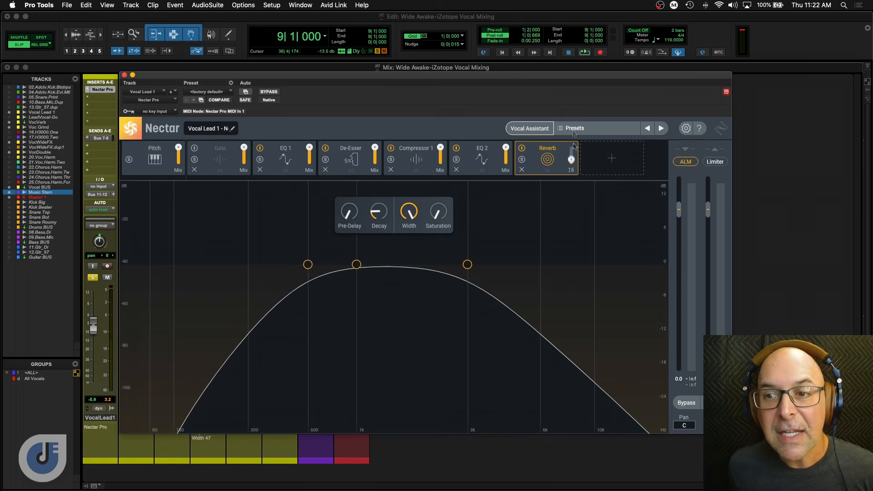
click(522, 148)
click(521, 148)
click(522, 148)
click(522, 149)
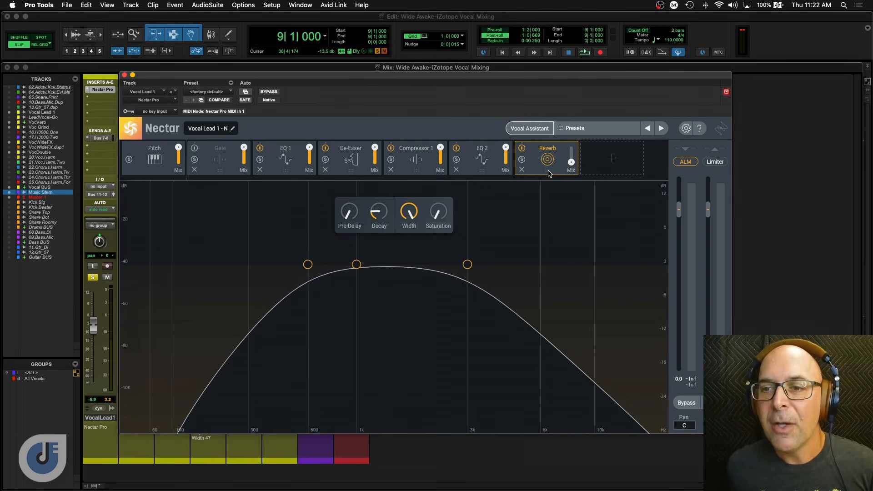
- Remove the Reverb module from the Nectar chain and display the EQ 1 curve
click(522, 170)
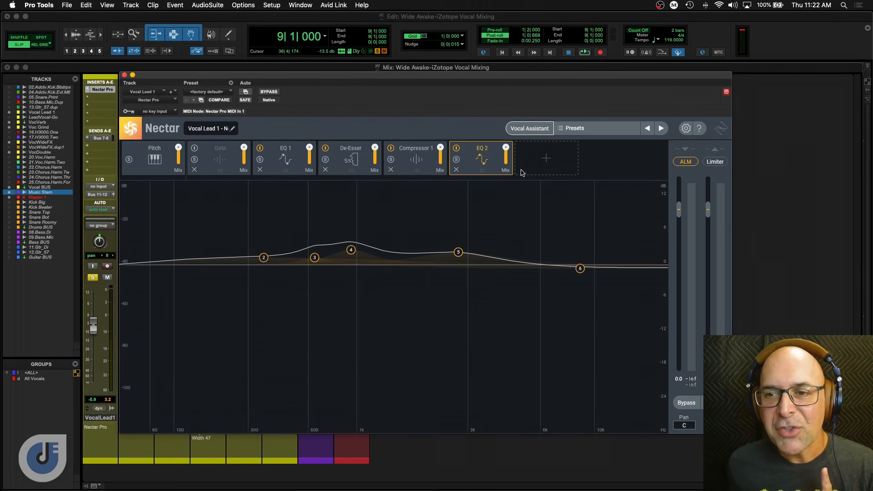
click(284, 173)
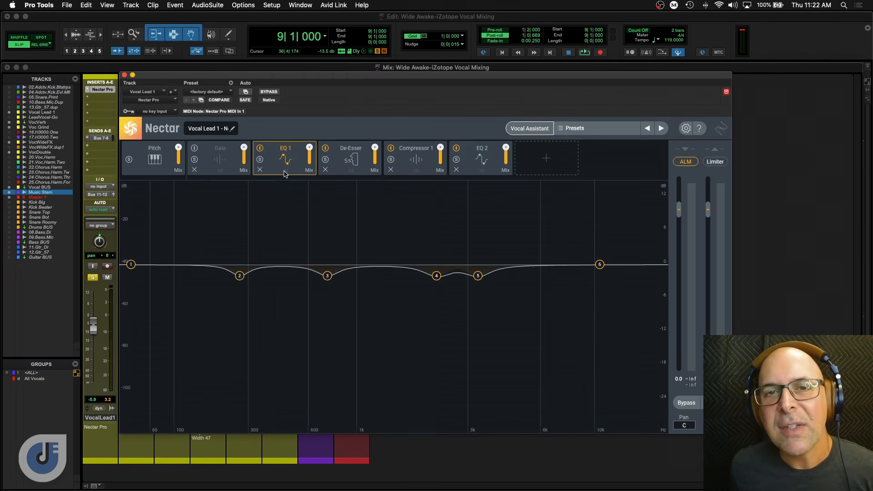
- Open the De-Esser module and lower its threshold to -7.0 dB
click(350, 175)
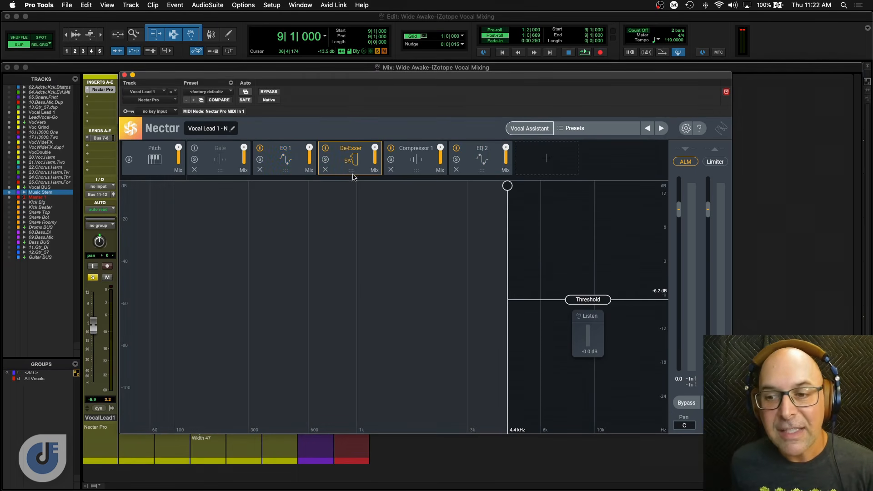
mouse_move(596, 300)
mouse_down()
mouse_move(595, 292)
mouse_move(594, 308)
mouse_up()
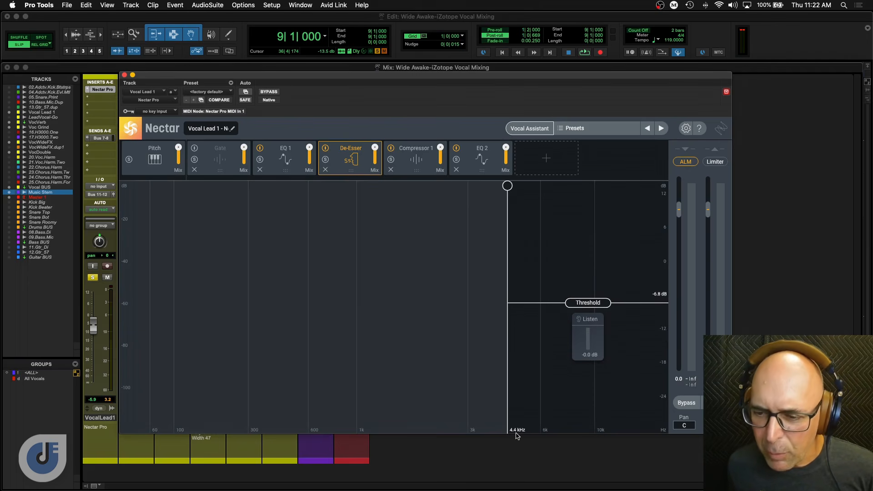
drag(578, 309, 580, 311)
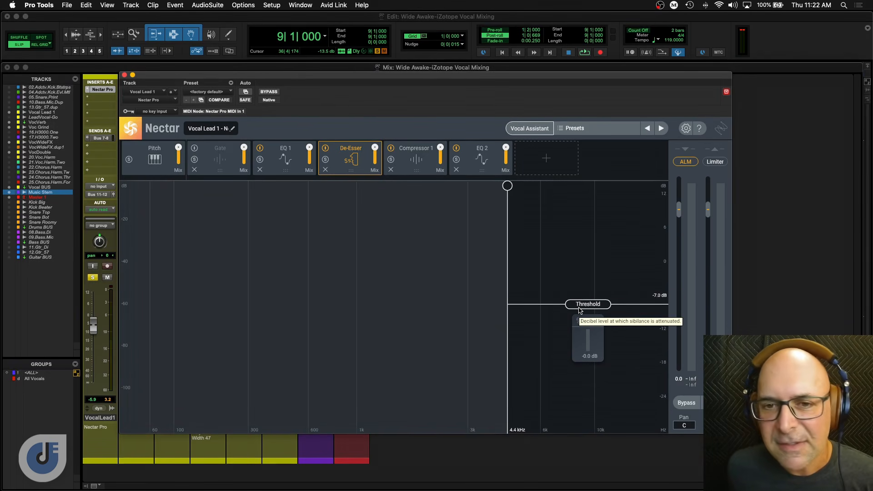
- Play the soloed vocal to check the de-essing and set the De-Esser threshold to -6.5 dB
key(space)
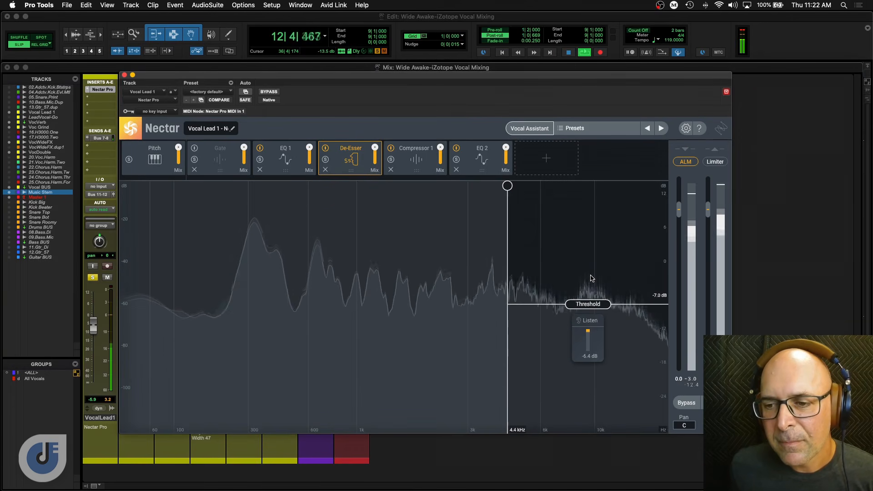
key(space)
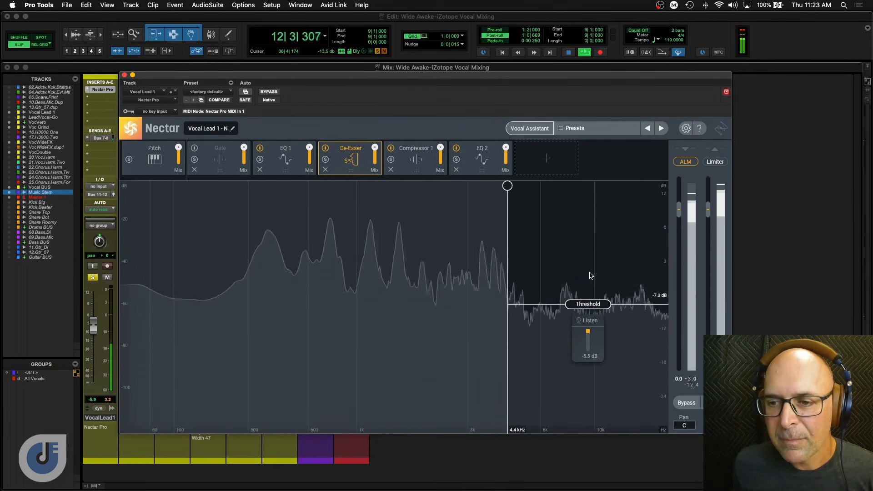
key(space)
mouse_move(591, 303)
mouse_down()
mouse_move(599, 279)
mouse_move(600, 307)
mouse_move(600, 280)
mouse_move(601, 298)
mouse_up()
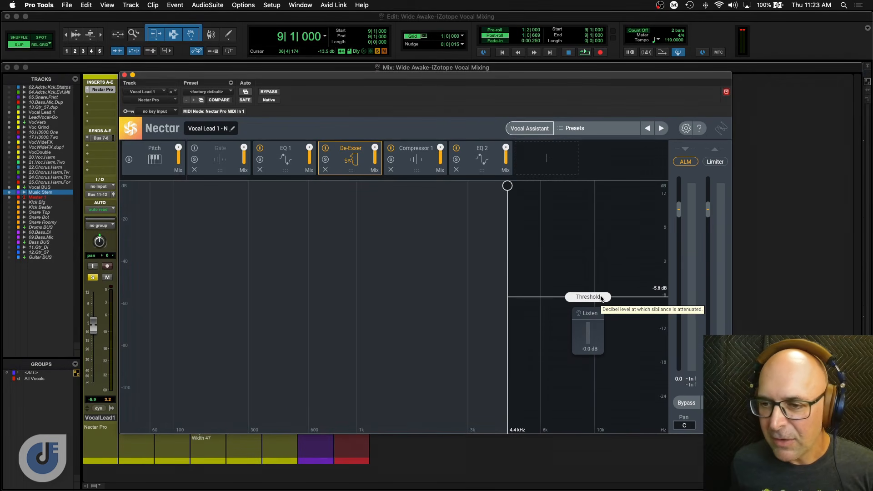
drag(602, 299, 602, 303)
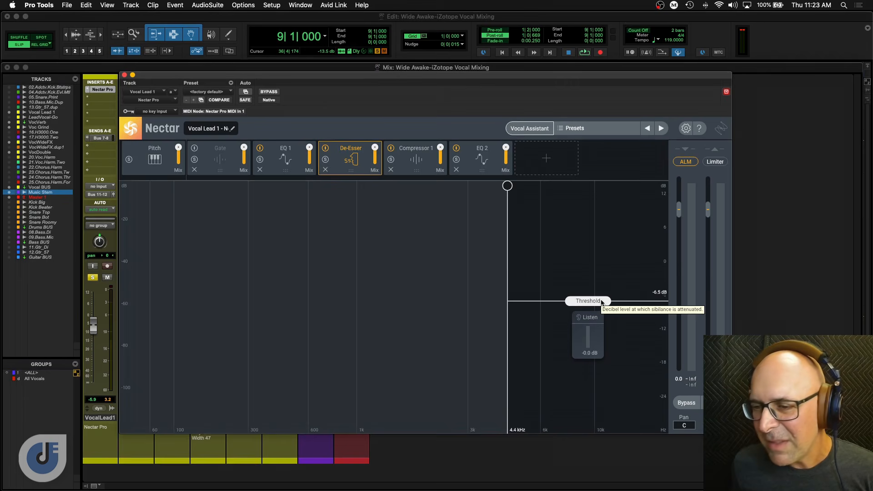
- Open the Compressor 1 module, keep its Optical mode and raise the threshold to -8.7 dB
click(415, 173)
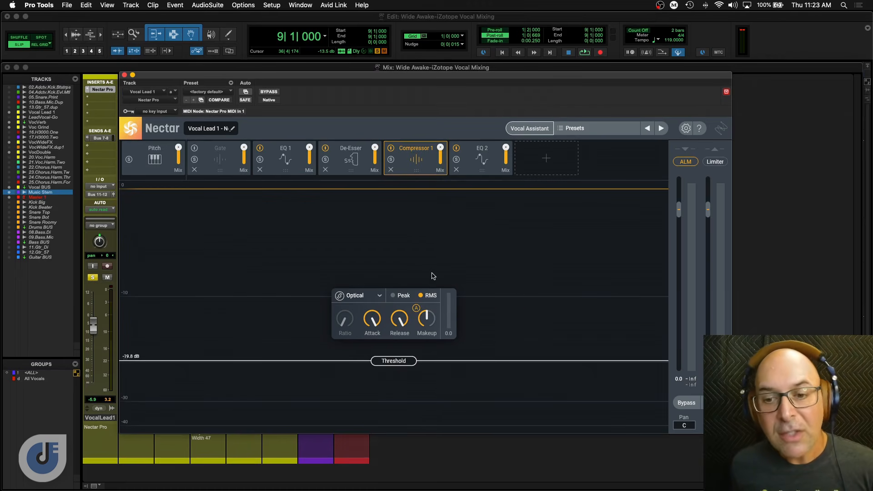
click(380, 297)
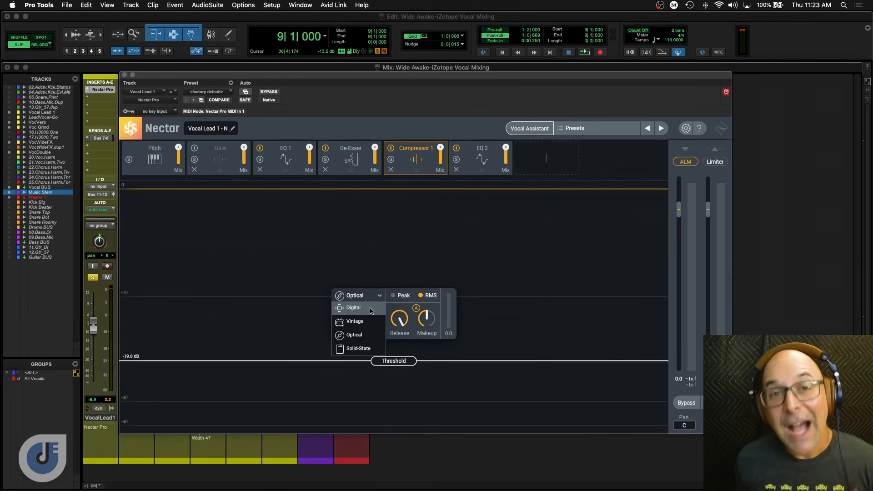
click(357, 335)
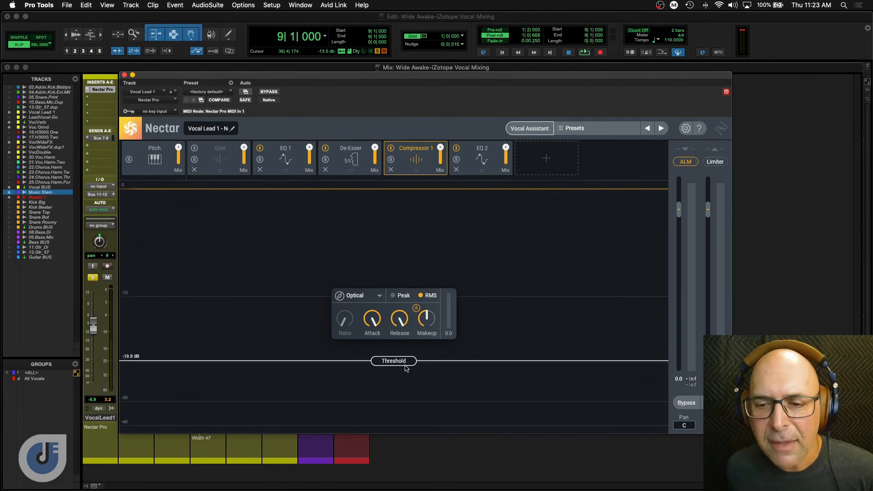
drag(405, 365, 398, 309)
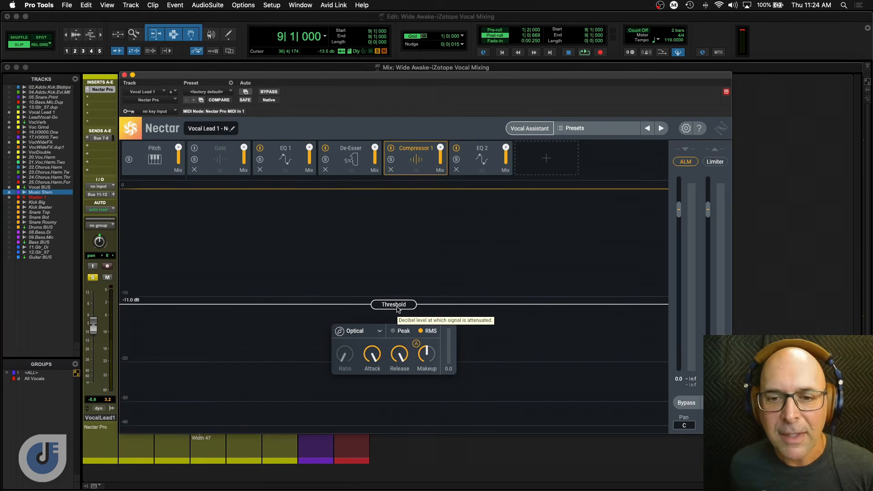
drag(397, 309, 393, 291)
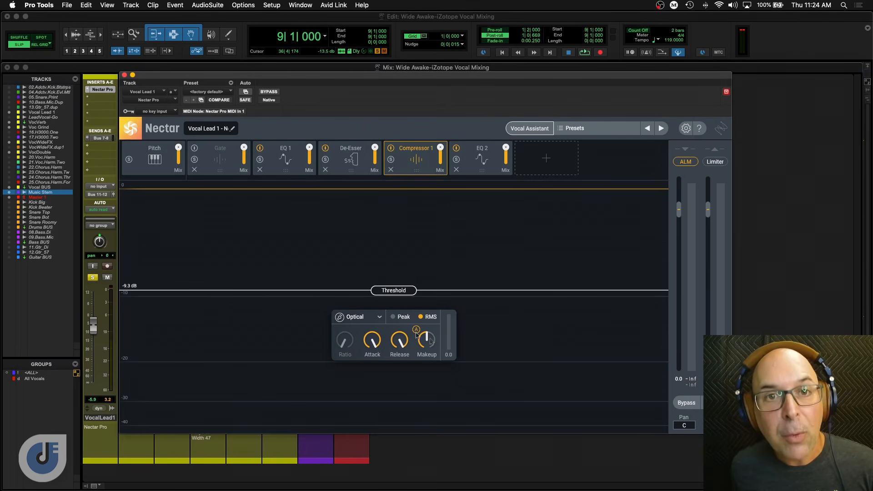
drag(400, 290, 398, 285)
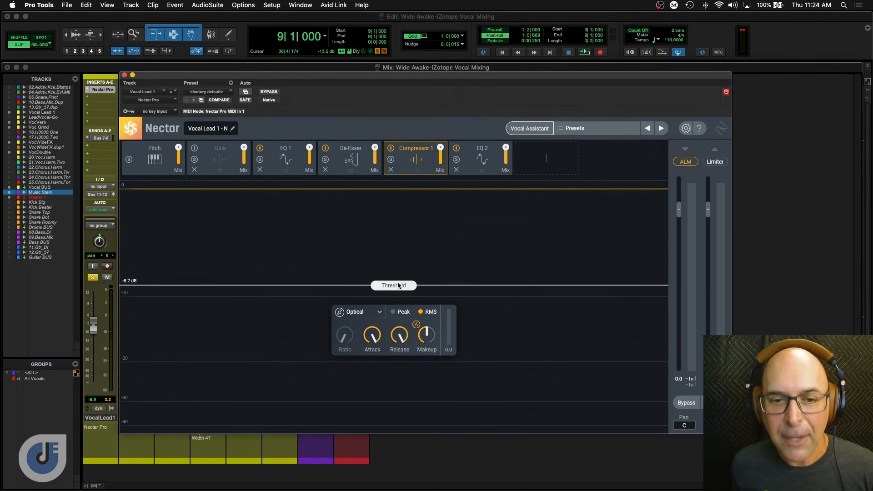
- Play the soloed vocal through Compressor 1 and set its threshold to -12.0 dB
key(space)
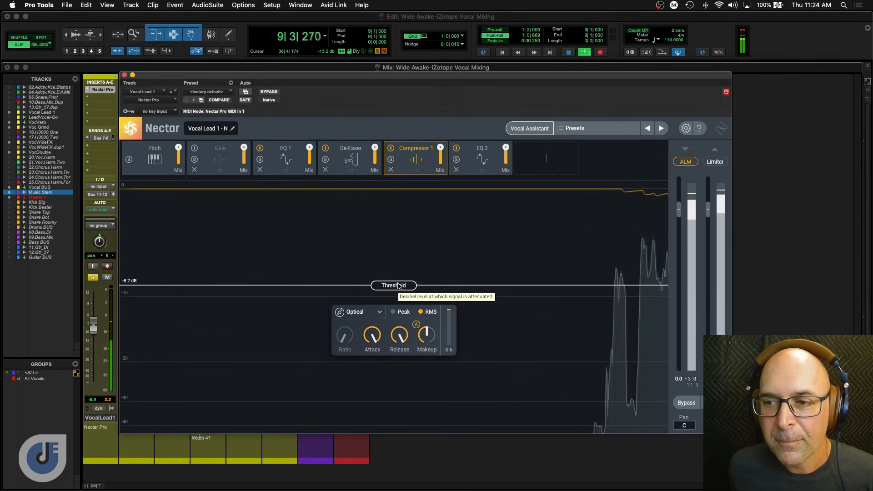
drag(398, 285, 400, 313)
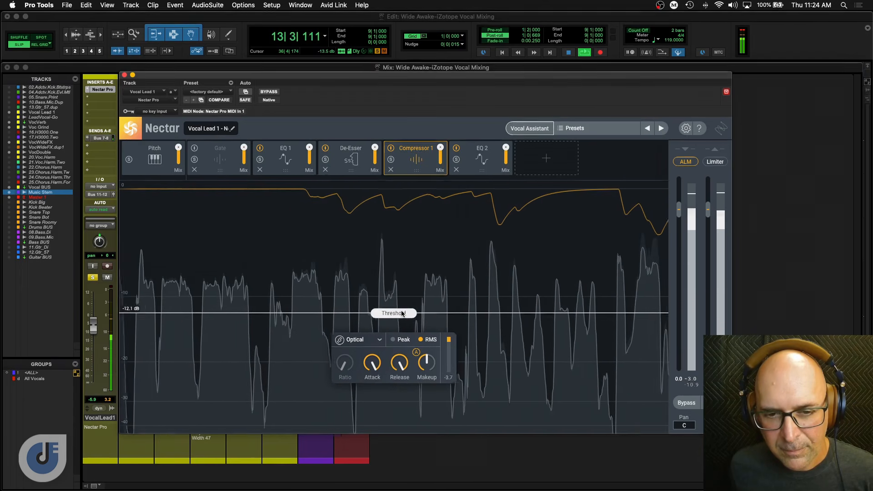
drag(401, 312, 403, 312)
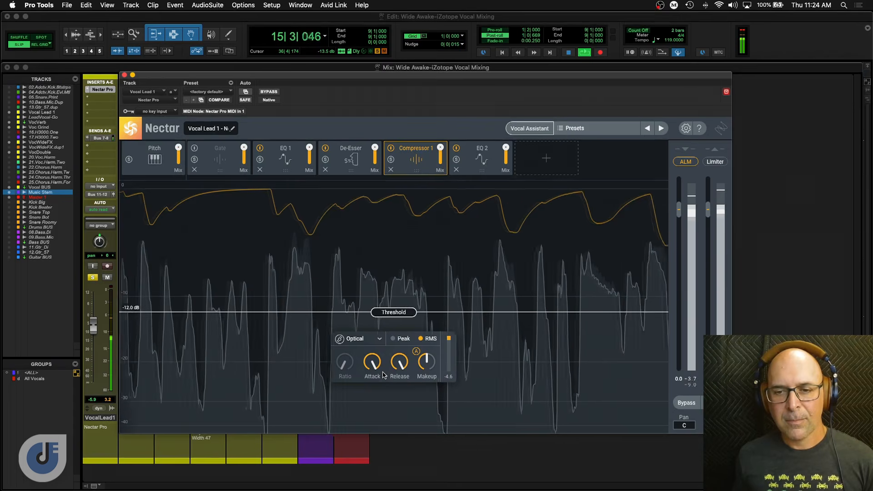
mouse_move(383, 375)
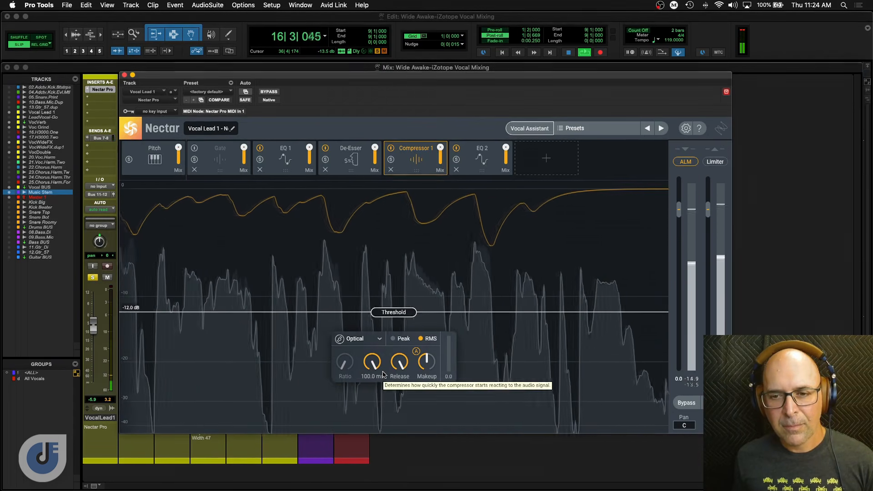
key(space)
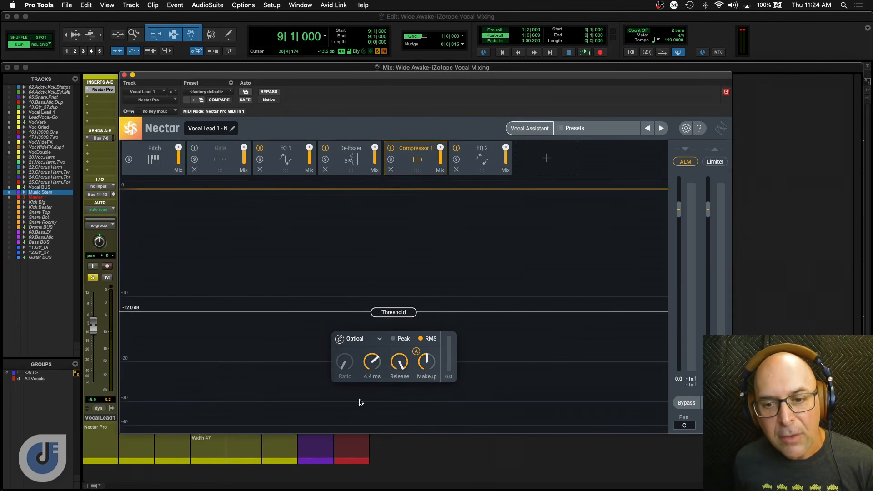
- Return Compressor 1's attack to 100.0 ms after trying 4.4 ms, and try out the makeup gain control
mouse_move(368, 367)
mouse_down()
mouse_move(371, 422)
mouse_move(383, 360)
mouse_up()
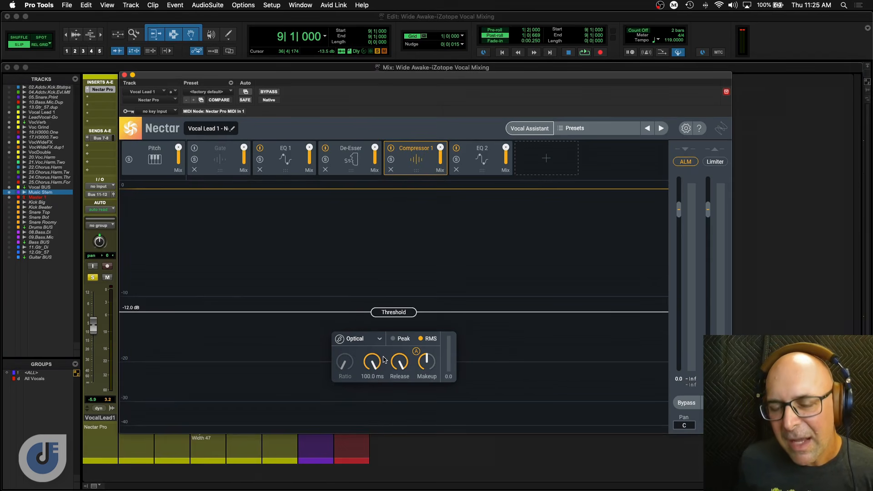
mouse_move(408, 361)
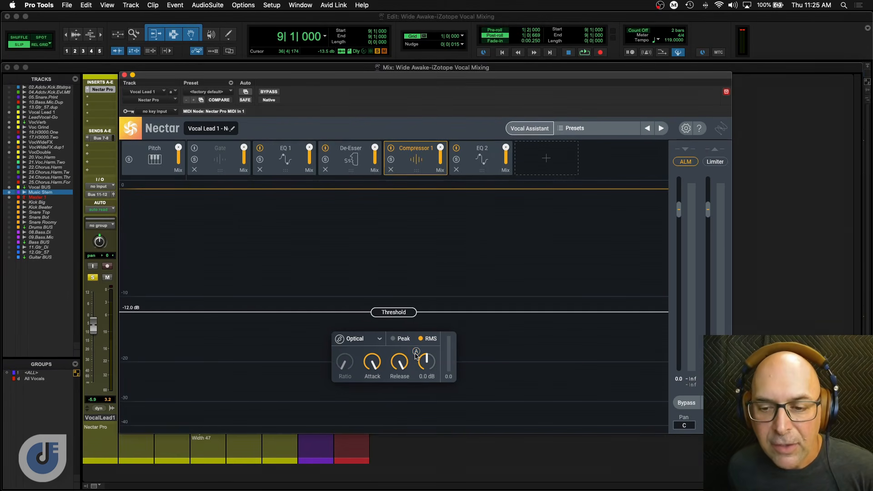
mouse_move(422, 367)
mouse_down()
mouse_move(423, 380)
mouse_move(422, 360)
mouse_up()
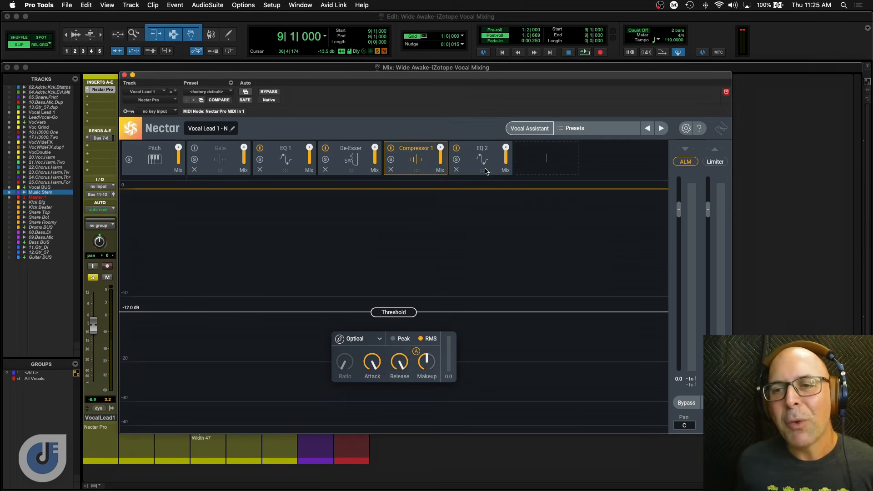
- In EQ 2, reduce the boosts of bands 3 and 4 and place band 2 at 333 Hz with 1.1 dB gain
click(485, 171)
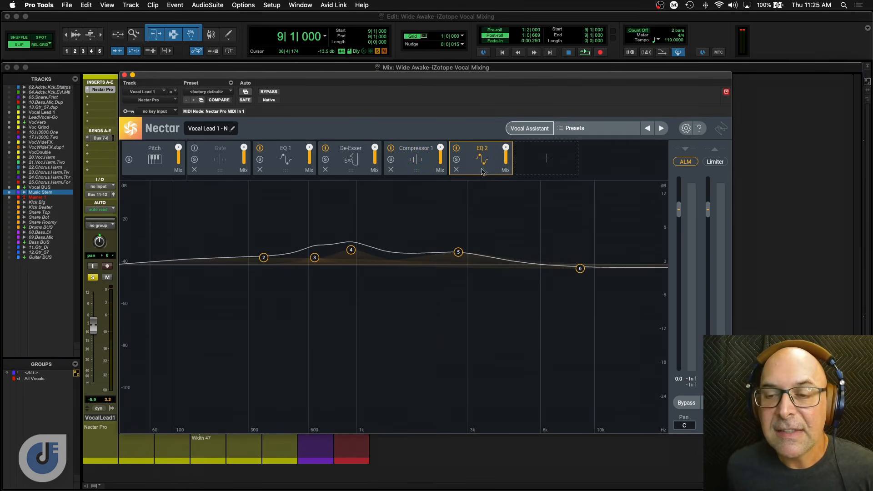
drag(349, 251, 271, 260)
click(314, 258)
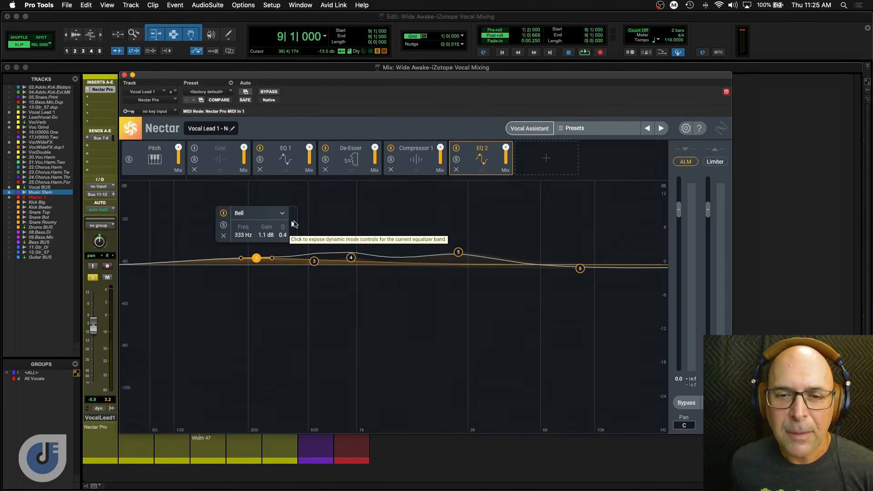
- Examine the dynamic mode controls and filter shape options of EQ 2's band 2
click(293, 224)
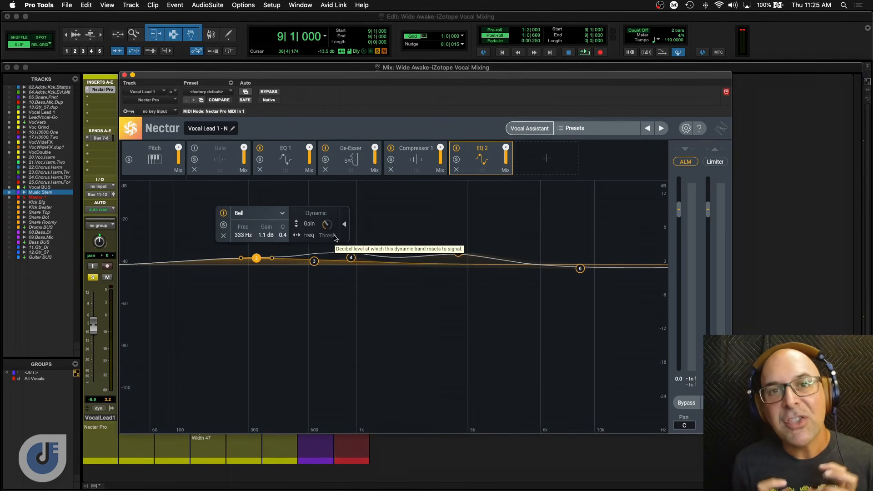
click(344, 225)
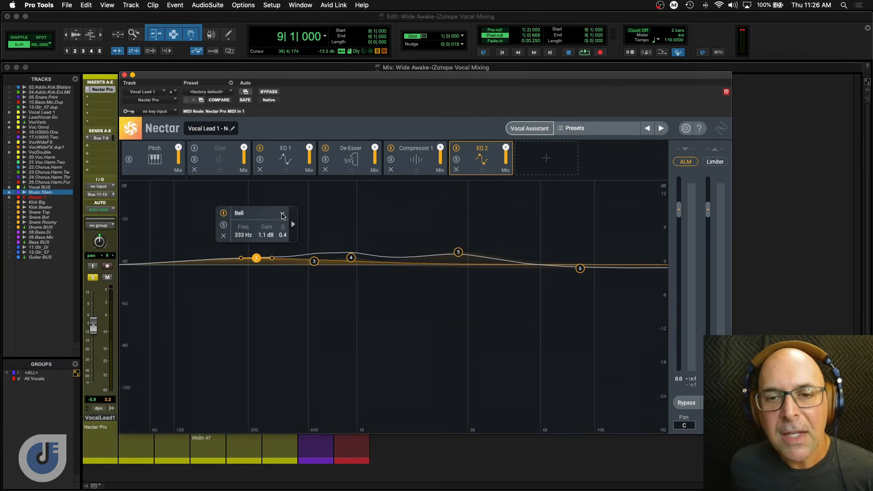
click(282, 213)
mouse_move(267, 243)
click(282, 214)
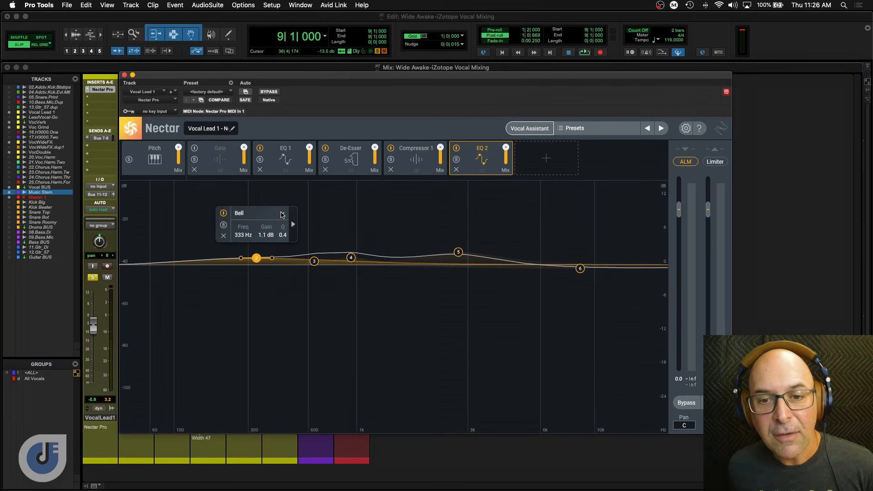
- Try switching EQ 2's band 2 off and on and soloing it
click(224, 213)
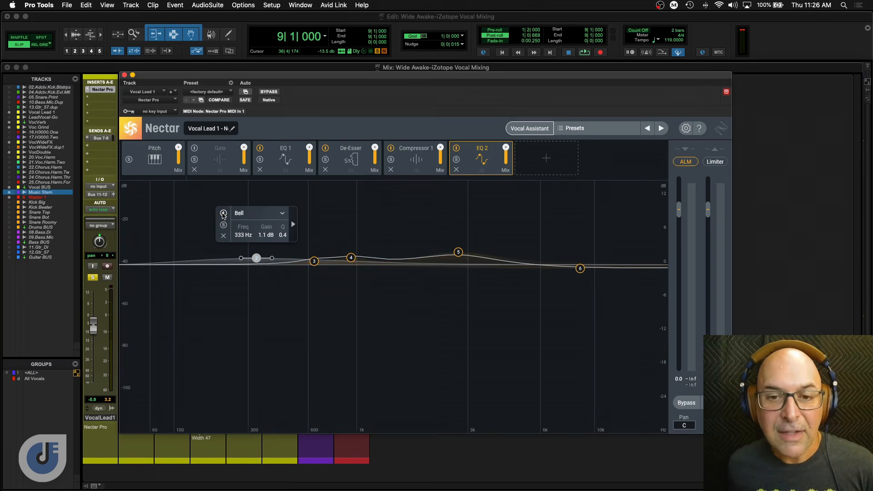
click(223, 213)
click(223, 213)
click(223, 213)
click(223, 225)
click(223, 225)
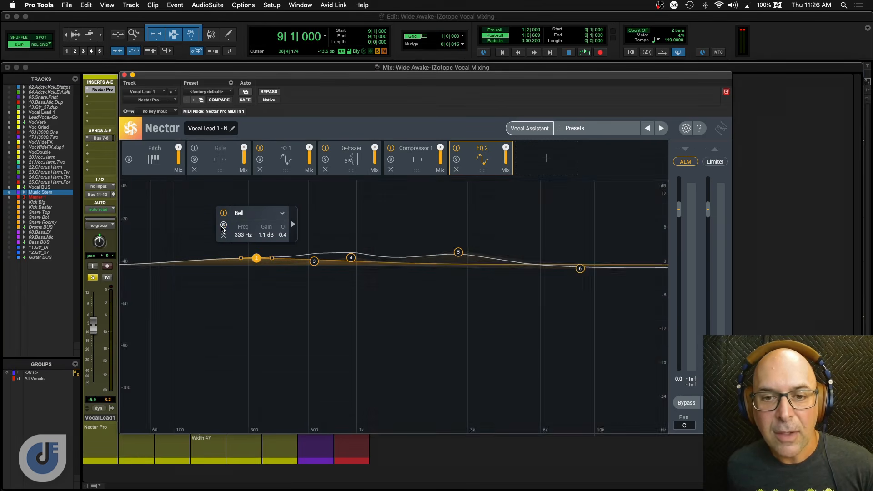
click(223, 225)
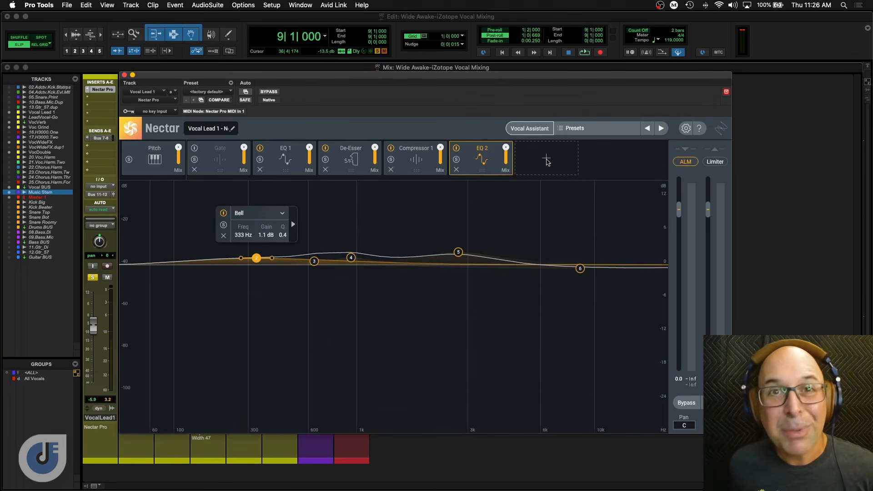
- Add a second Compressor module after EQ 2 in Digital mode and set its threshold to -3.0 dB
click(545, 160)
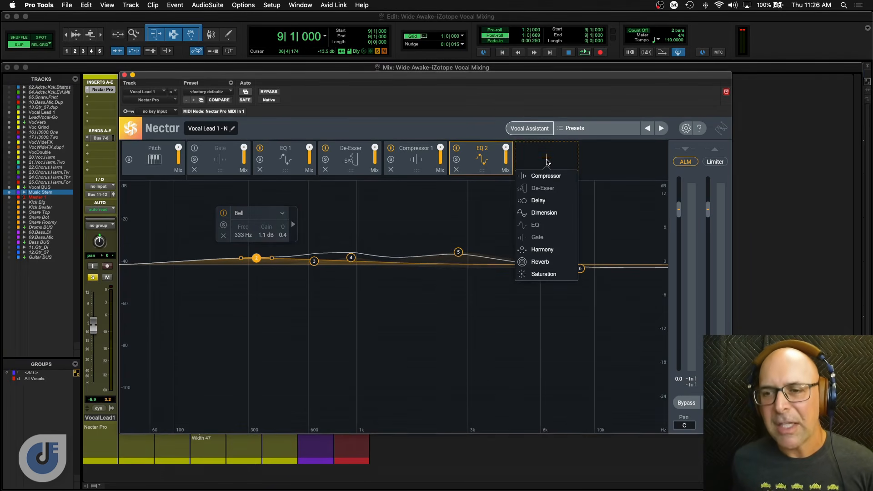
click(545, 176)
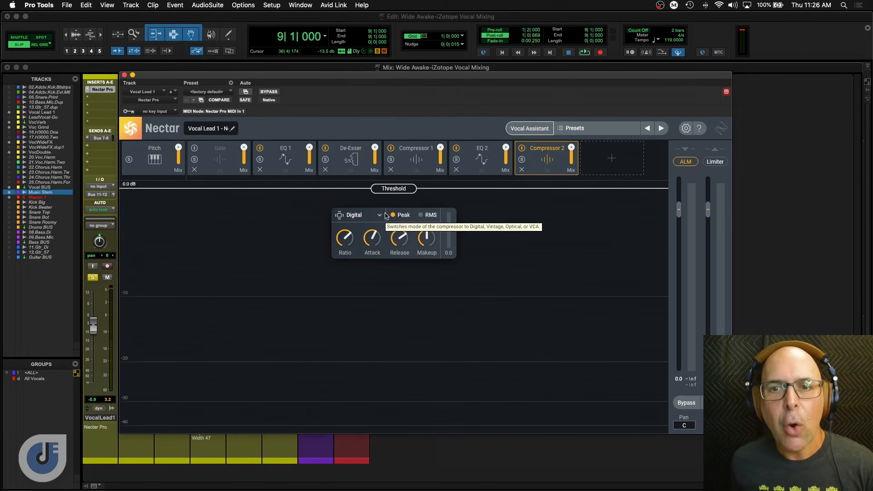
drag(392, 190, 392, 226)
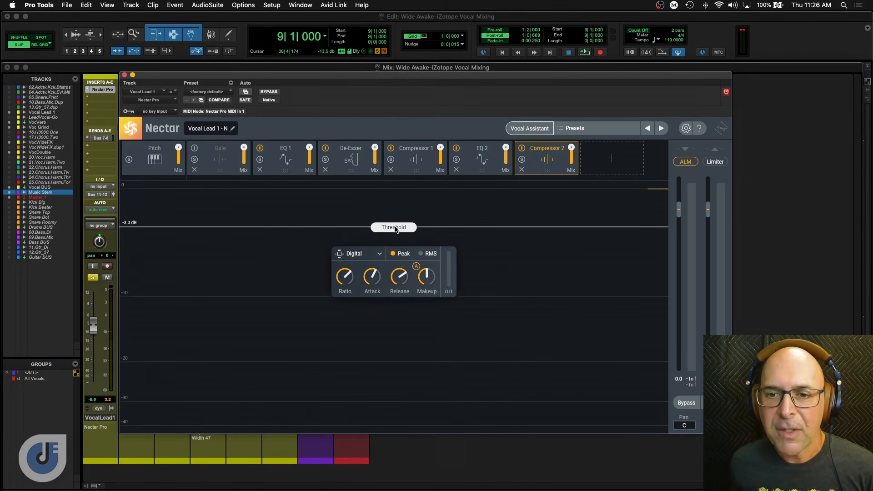
click(376, 254)
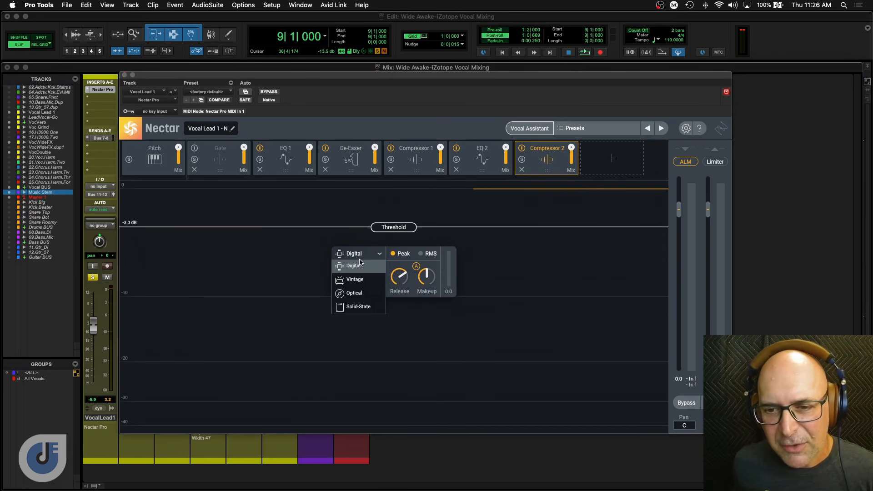
click(353, 266)
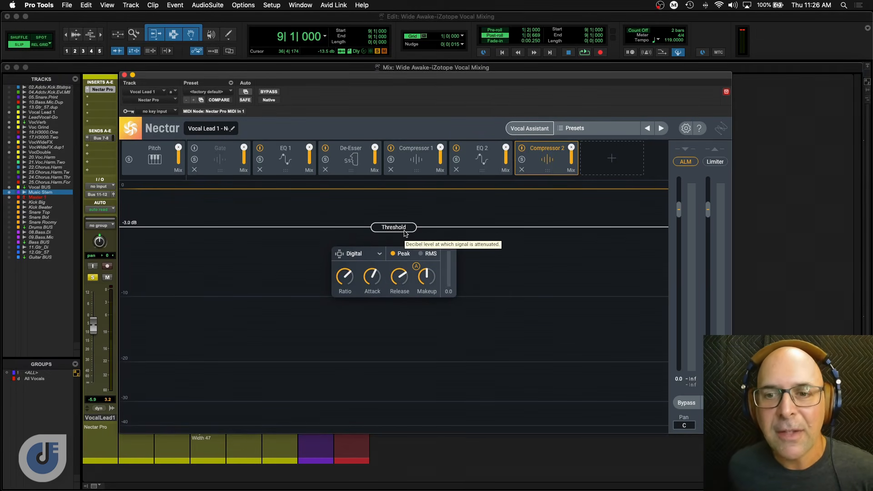
- Play the soloed vocal through Compressor 2 and lower its threshold to -9.7 dB
key(space)
drag(404, 233, 395, 299)
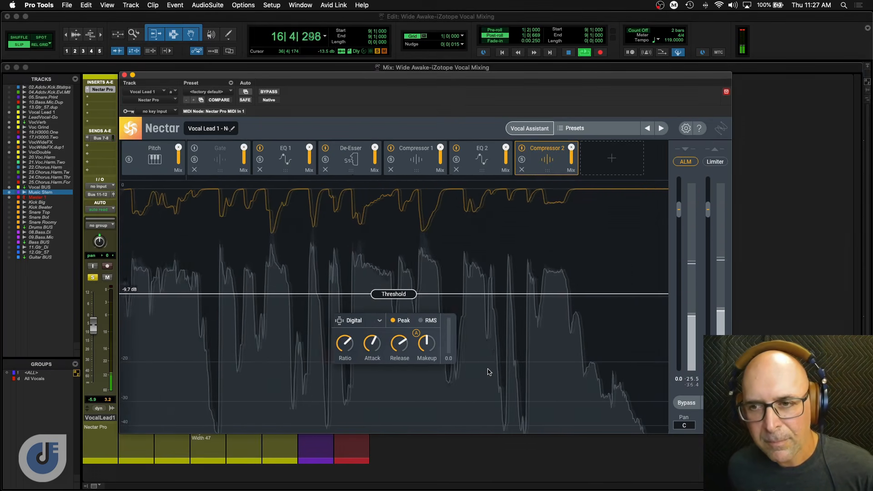
key(space)
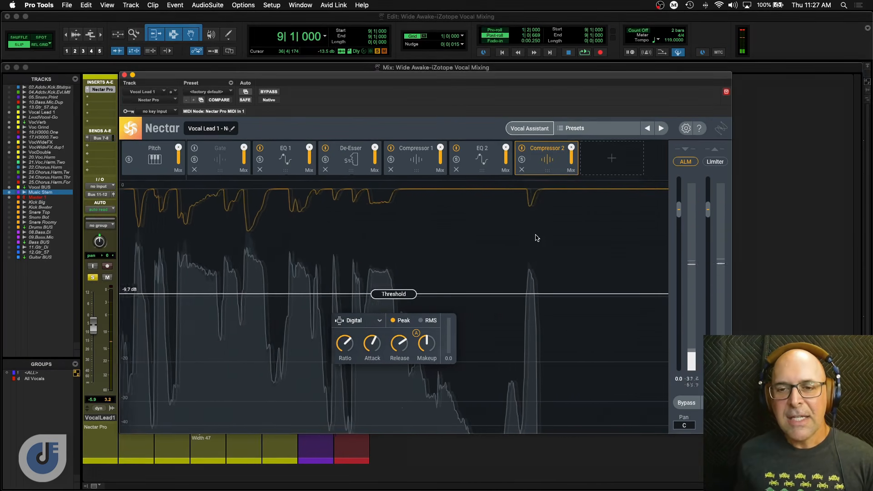
- Review the module chain by viewing both compressors, EQ 1, the De-Esser and EQ 2
click(416, 174)
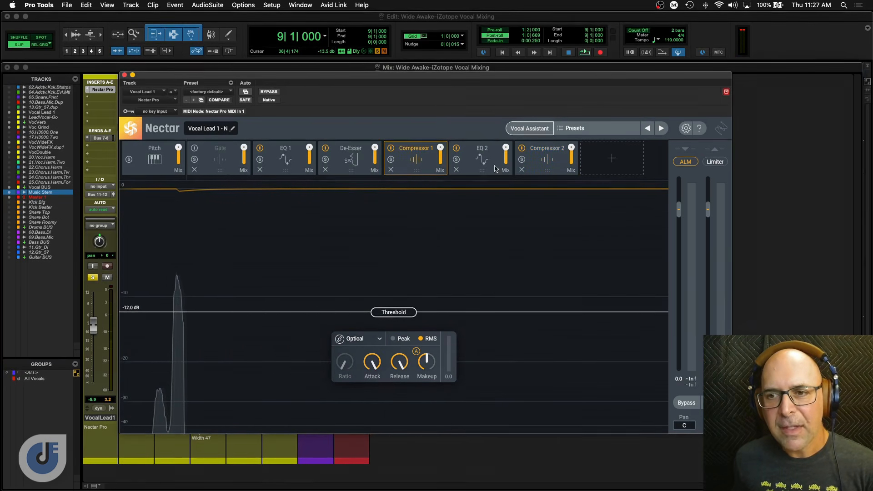
click(549, 170)
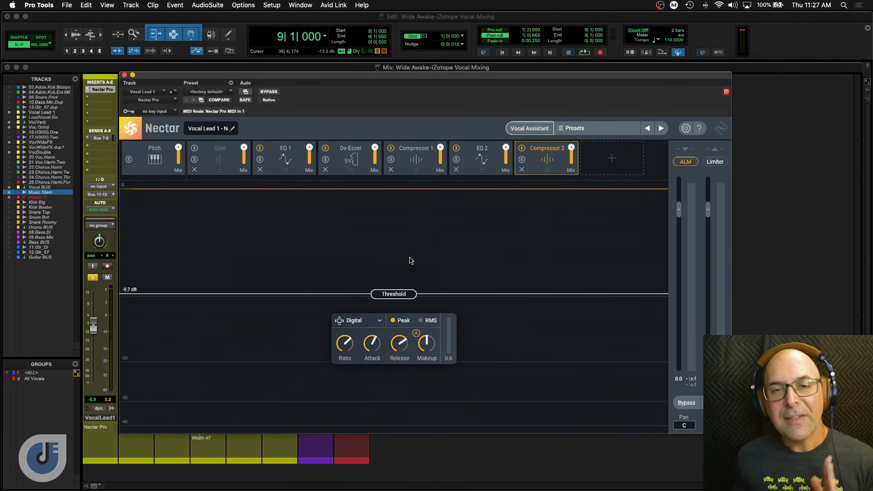
click(285, 171)
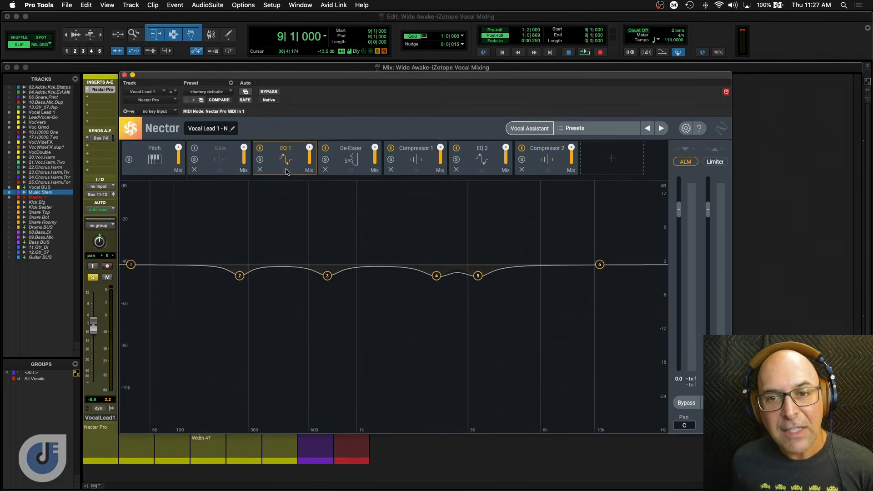
click(348, 172)
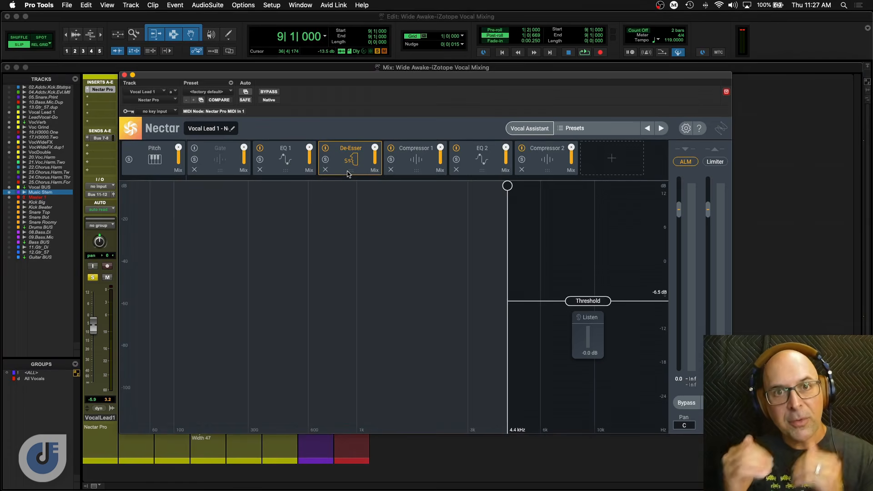
click(416, 173)
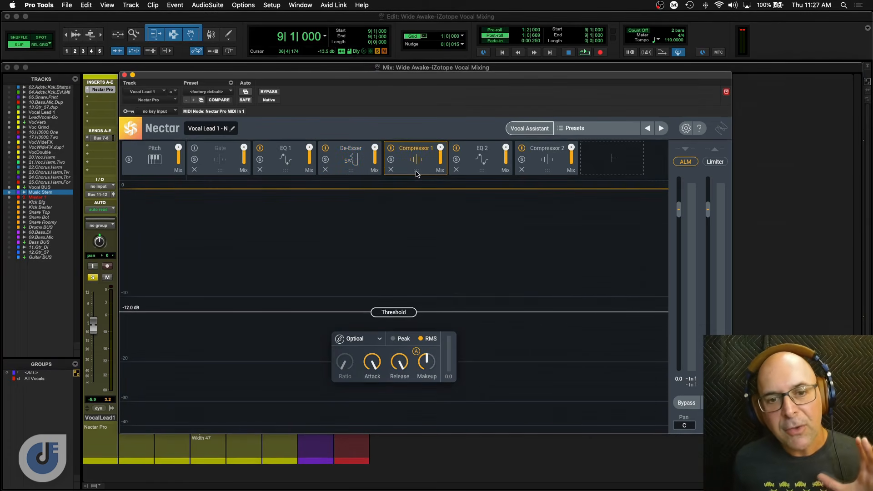
click(480, 175)
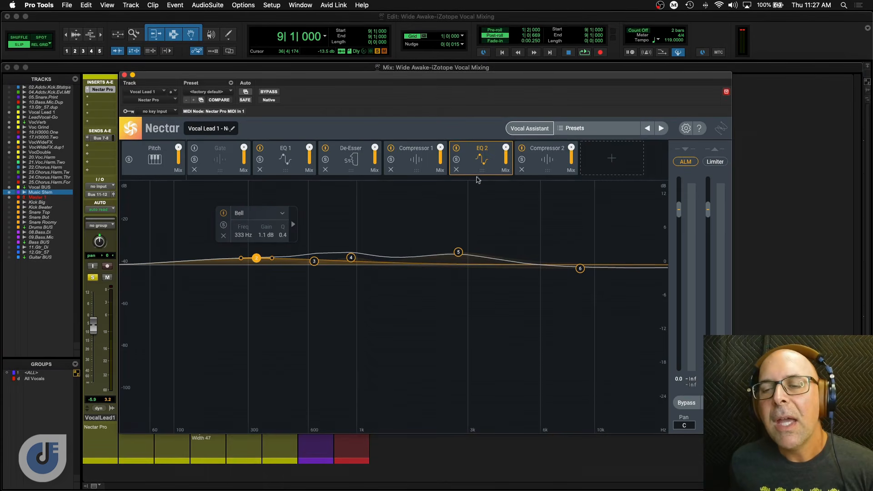
- View Compressor 2 and set Nectar's Auto Level Mode target to -7.9
click(538, 172)
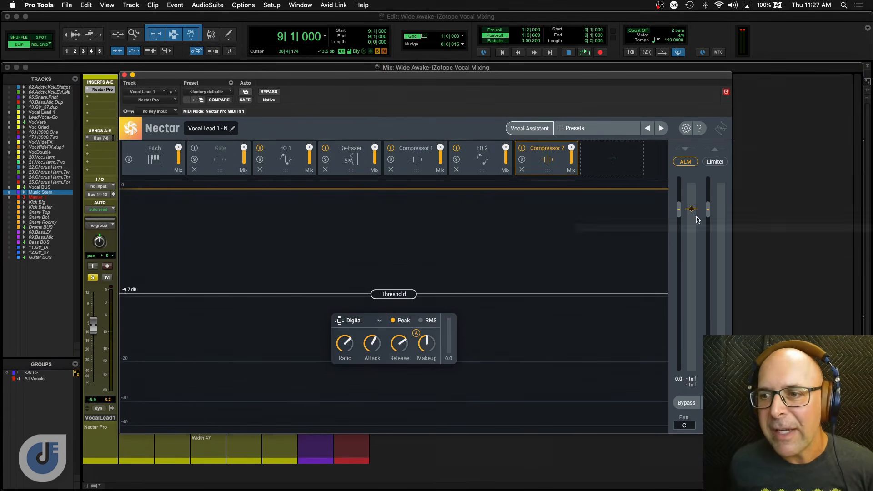
mouse_move(694, 211)
drag(691, 211, 691, 197)
drag(690, 194, 690, 205)
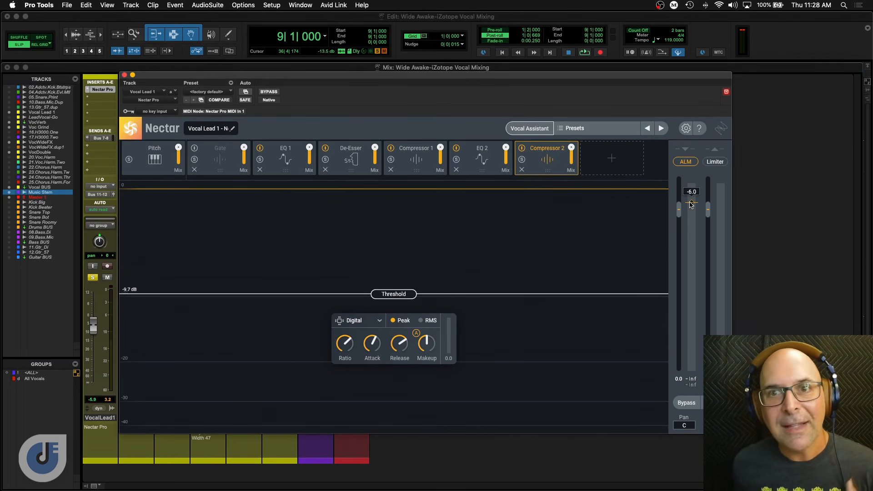
drag(691, 205, 691, 210)
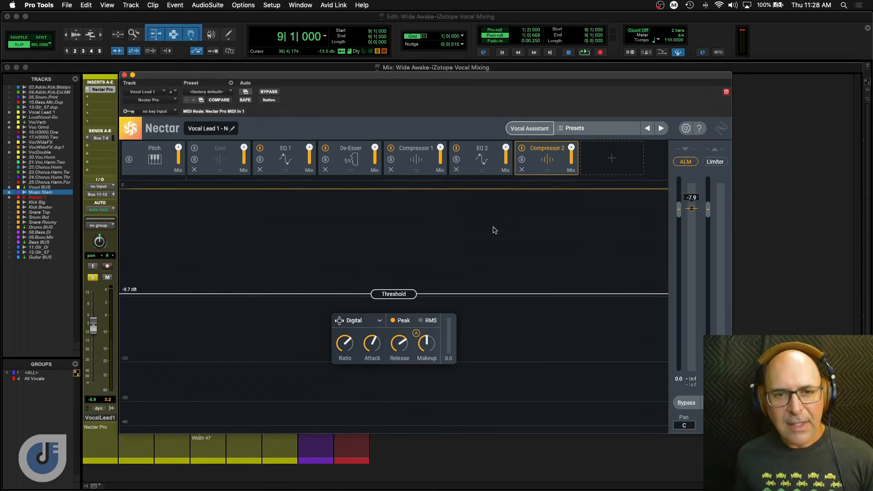
- Unsolo the lead vocal and play two passages of the mix to hear the processed vocal in context
click(93, 278)
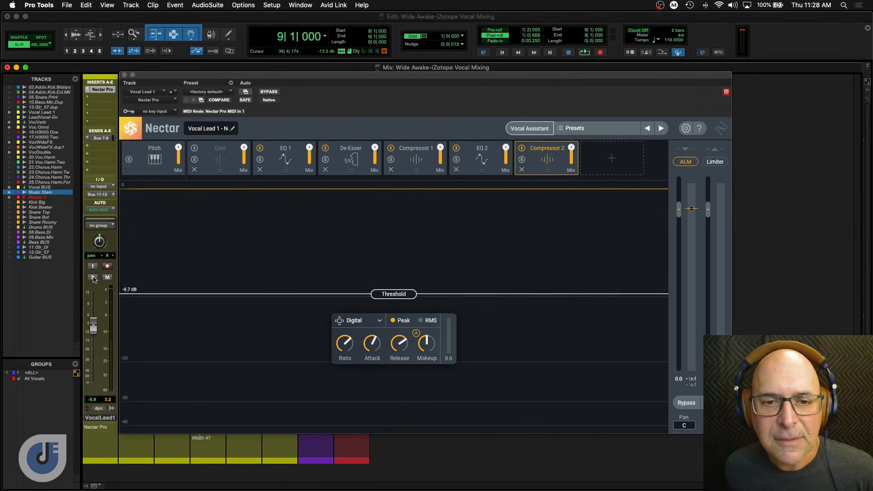
key(space)
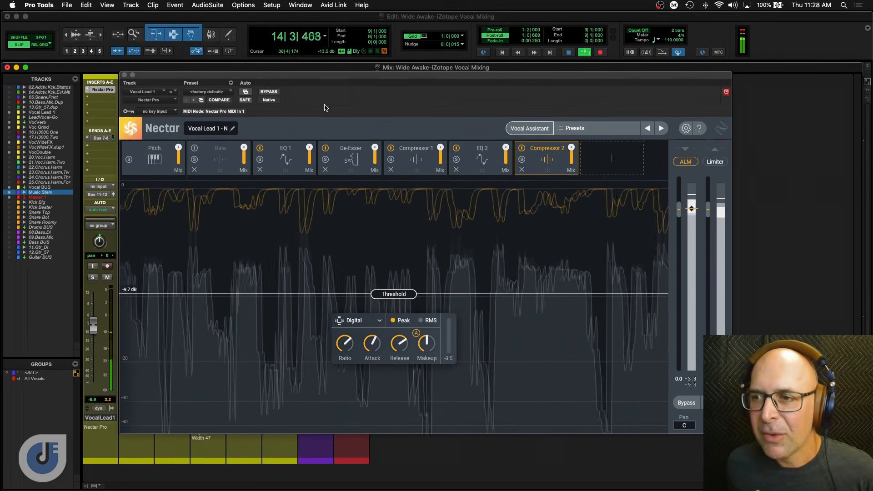
key(space)
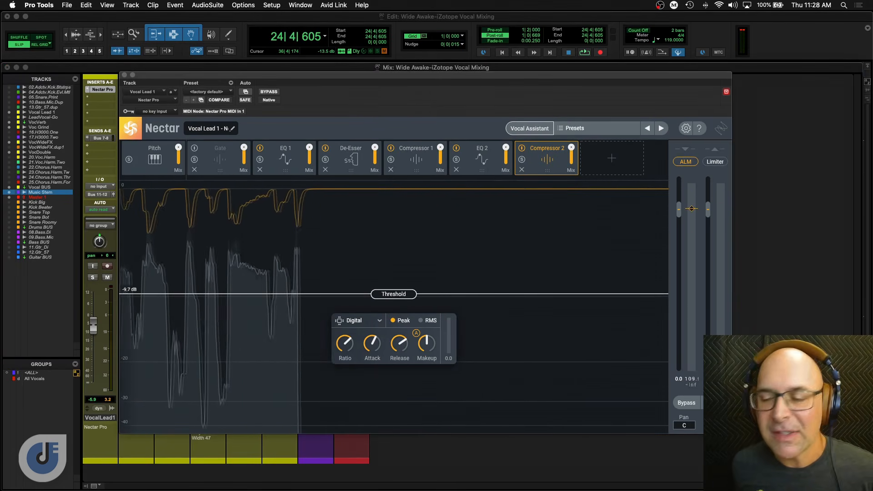
key(space)
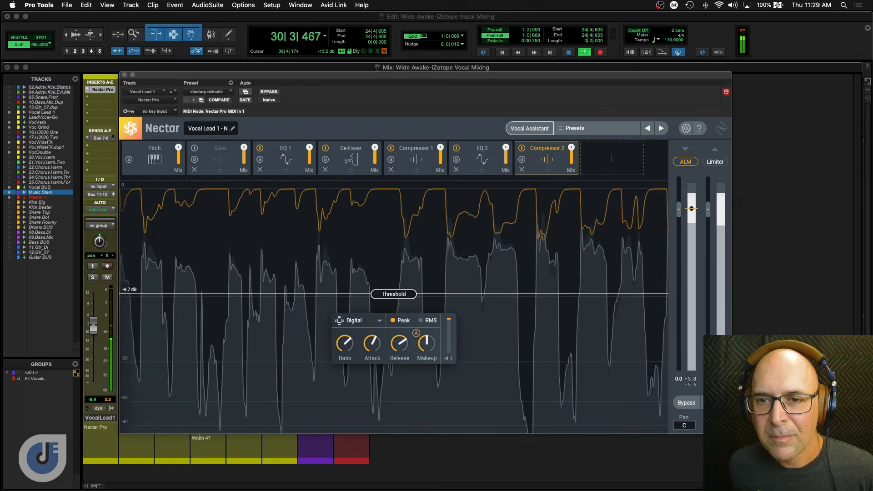
key(space)
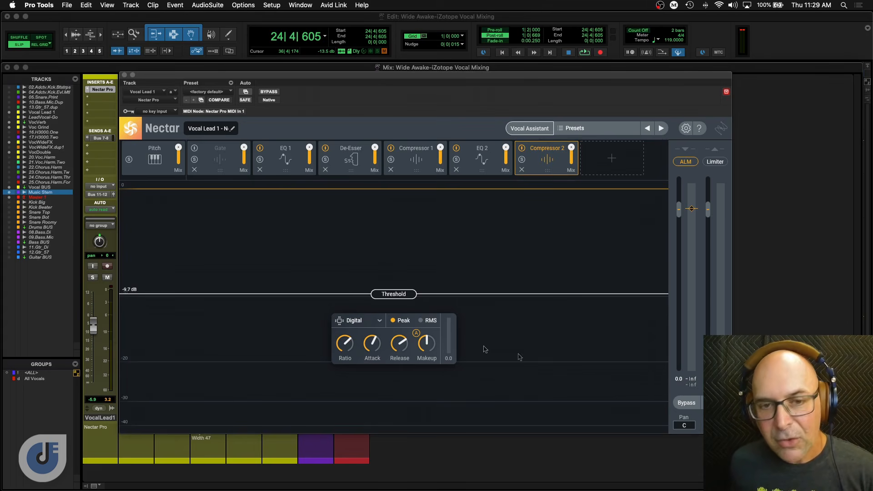
- Close Nectar, unmute the VocVerb track and open its Neoverb insert, placing the plug-in window clear of the vocal faders
click(124, 75)
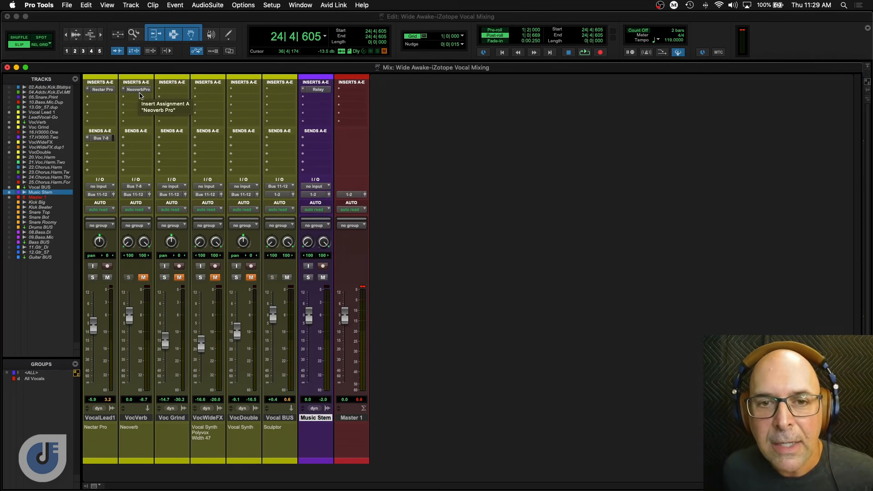
click(143, 277)
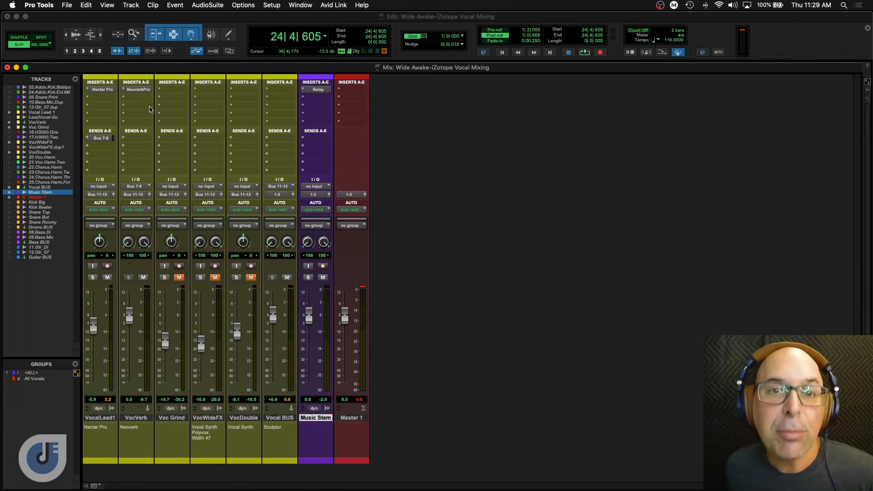
click(137, 90)
drag(263, 79, 388, 89)
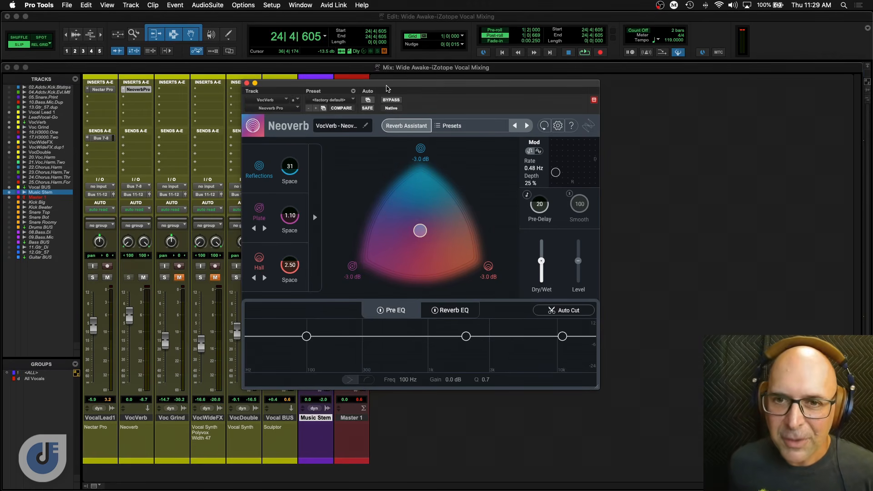
drag(387, 87, 397, 82)
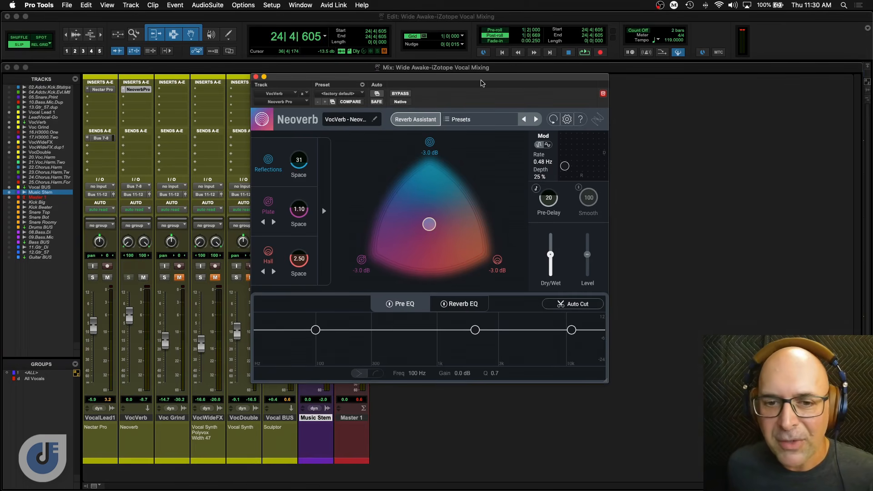
- Play the lead vocal with Neoverb's default reverb, first soloed and again in the full mix
click(92, 278)
key(space)
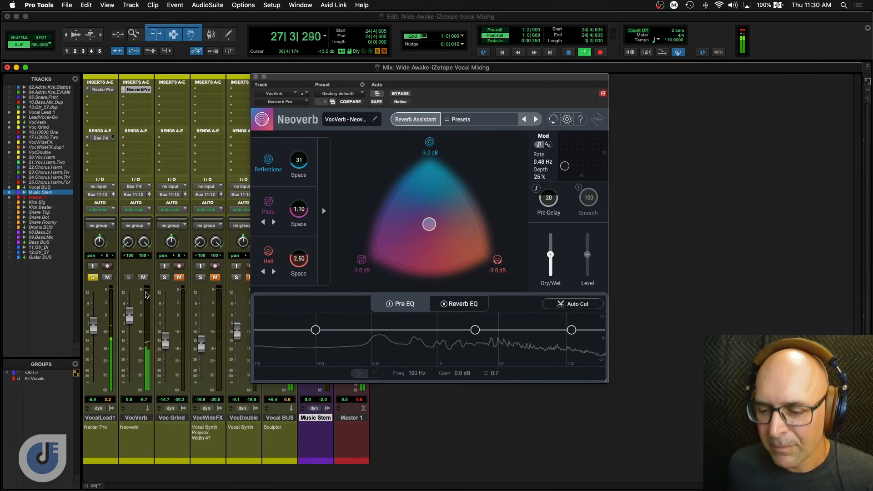
key(space)
click(92, 278)
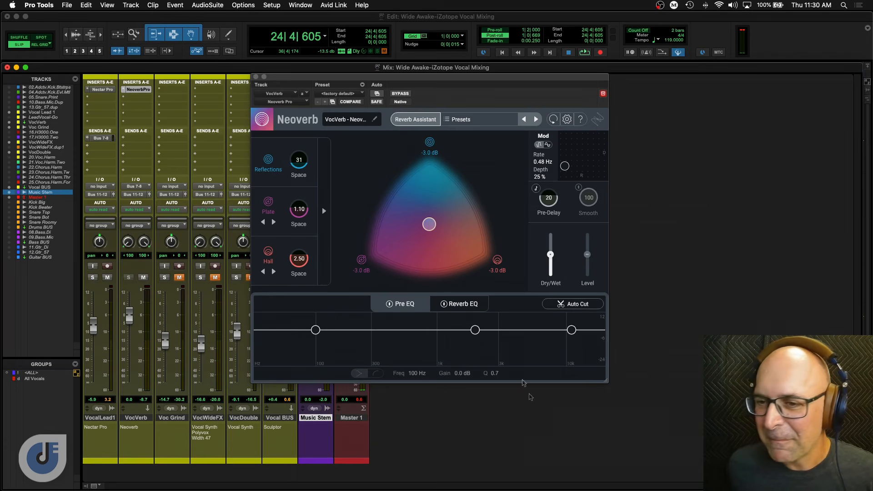
key(space)
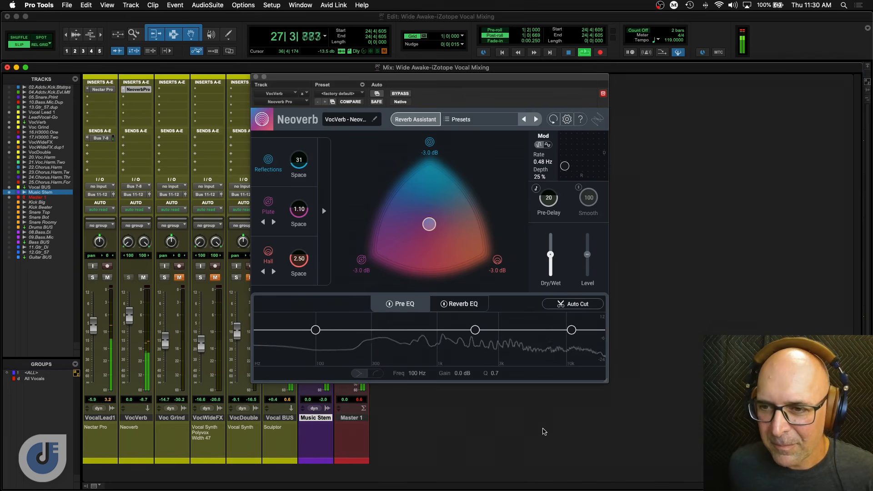
key(space)
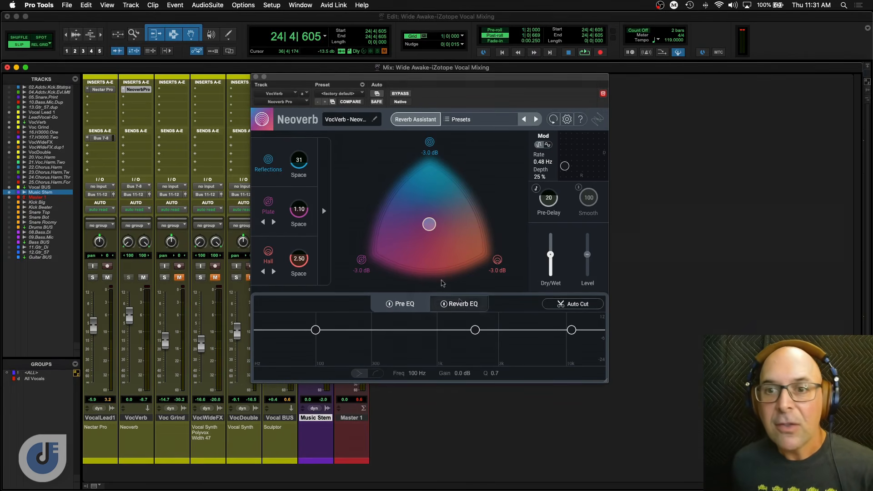
- Run Neoverb's Reverb Assistant with Style slightly towards Realistic, Size M and Clean tone, and accept its Auto Cut and Unmask suggestions
click(415, 120)
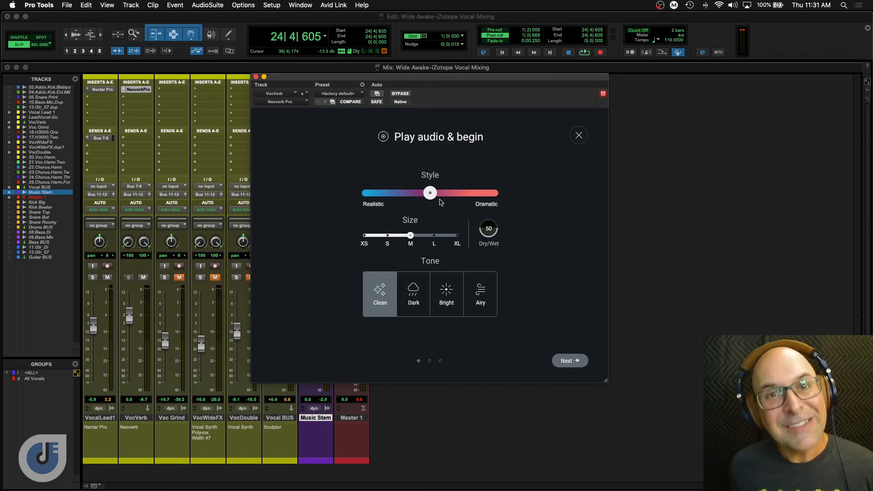
mouse_move(431, 193)
mouse_down()
mouse_move(400, 194)
mouse_move(445, 193)
mouse_move(418, 194)
mouse_up()
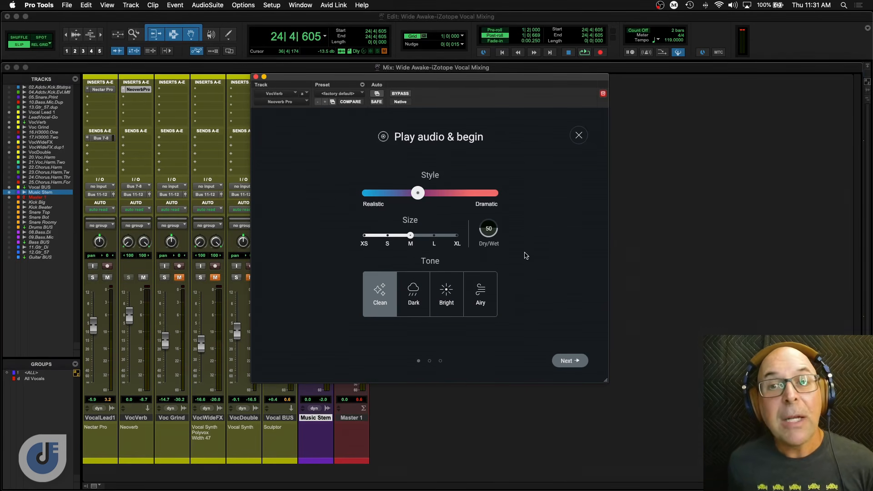
click(567, 359)
key(space)
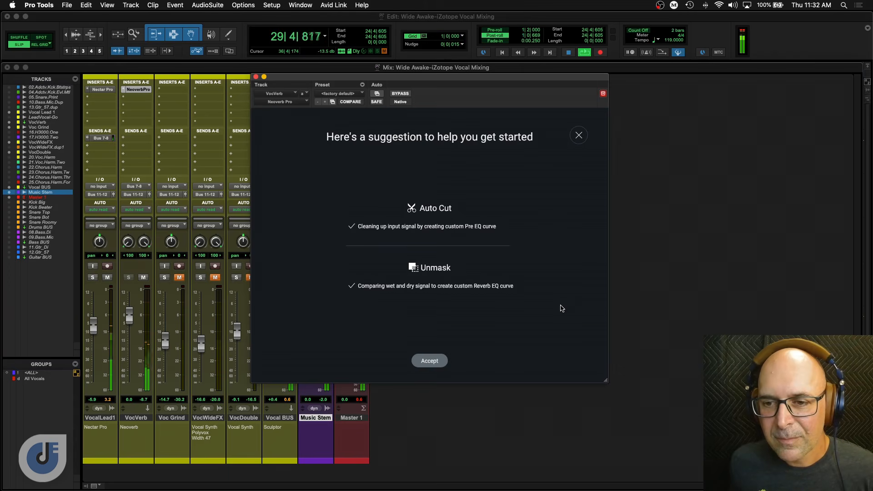
key(space)
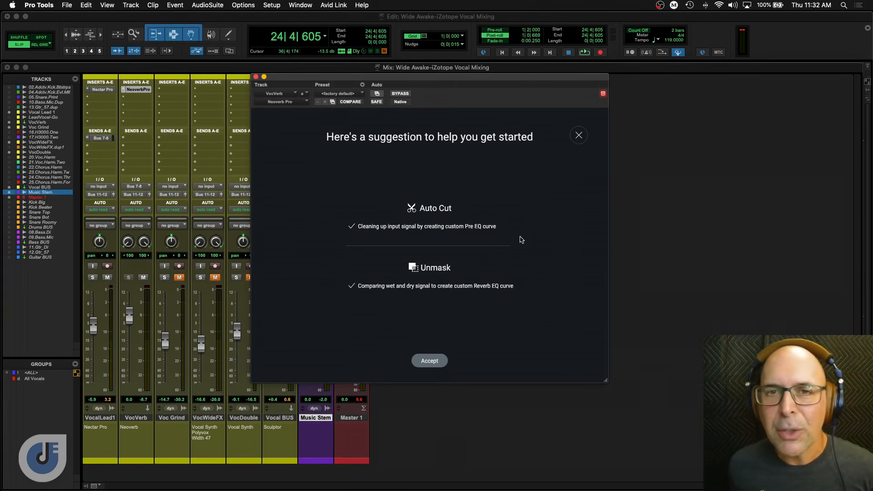
click(428, 359)
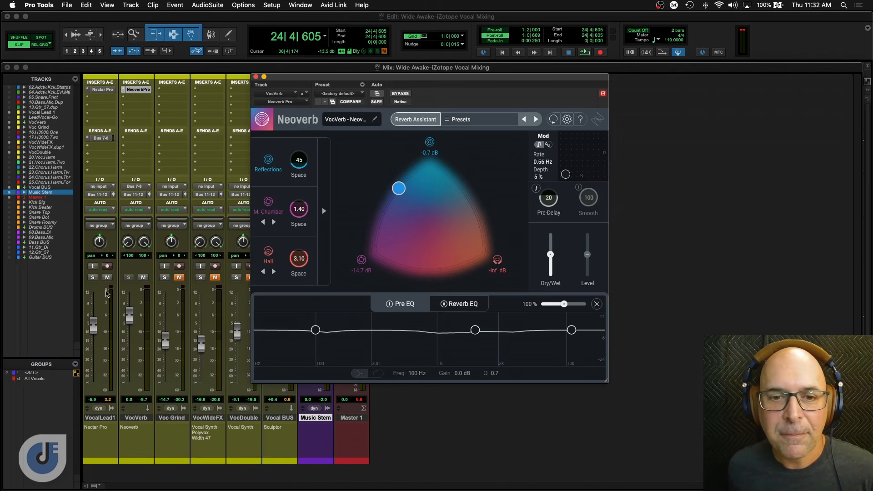
- Solo the lead vocal and listen to it with the Reverb Assistant's suggested settings
key(space)
click(93, 277)
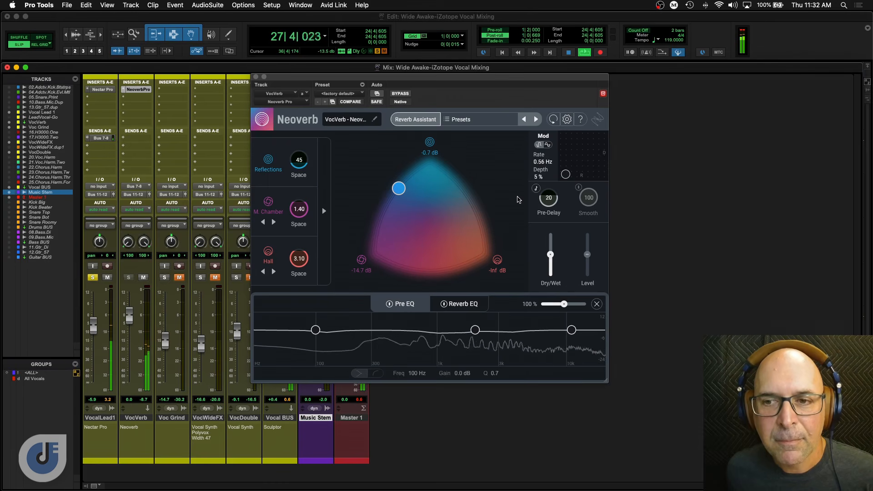
key(space)
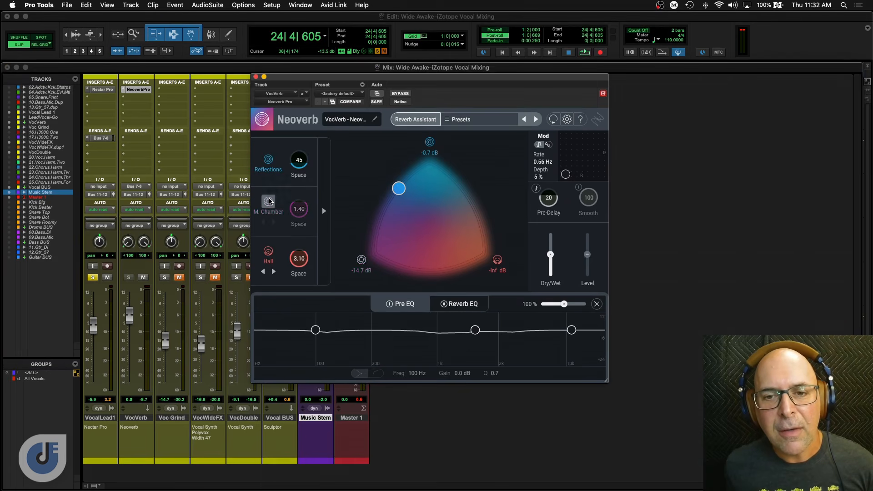
- Blend the three reverbs to -0.6, -7.3 and -5.8 dB and switch the medium chamber to Plate
click(274, 222)
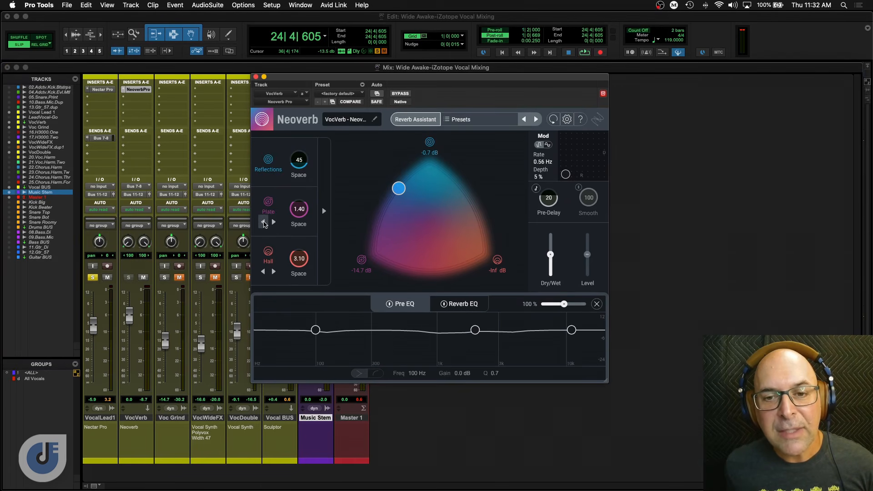
click(263, 223)
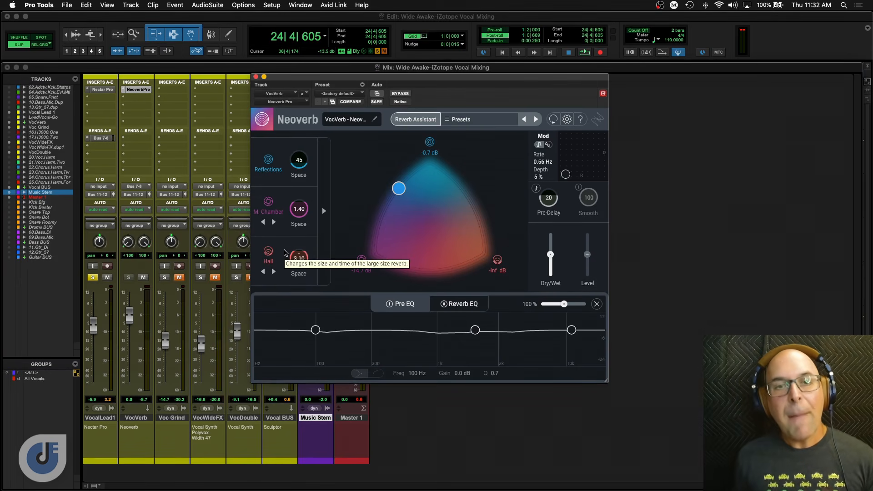
drag(398, 189, 431, 213)
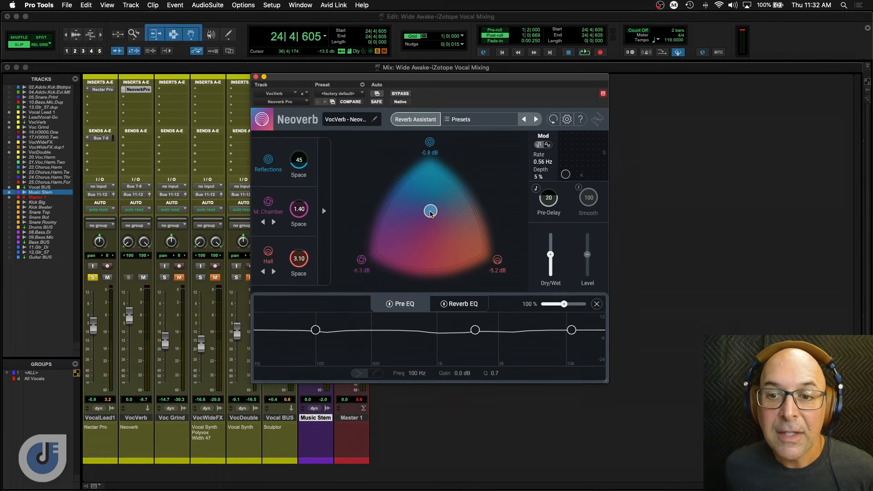
drag(431, 213, 431, 211)
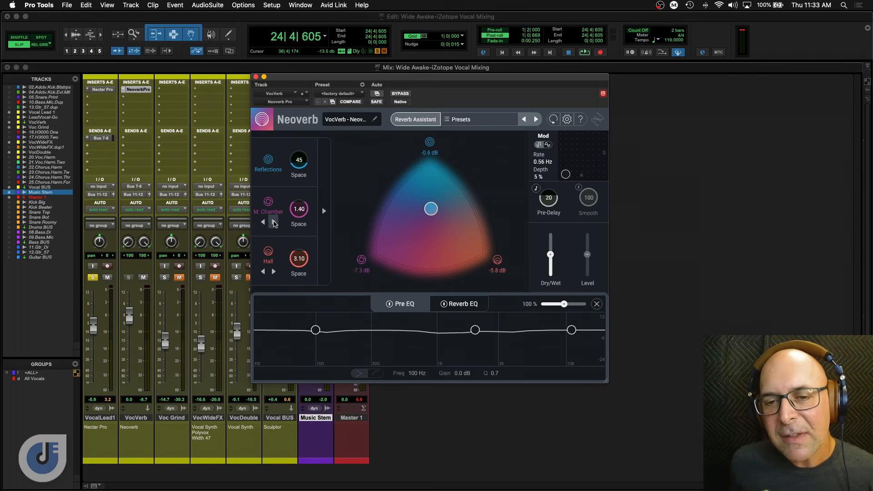
click(273, 222)
click(273, 222)
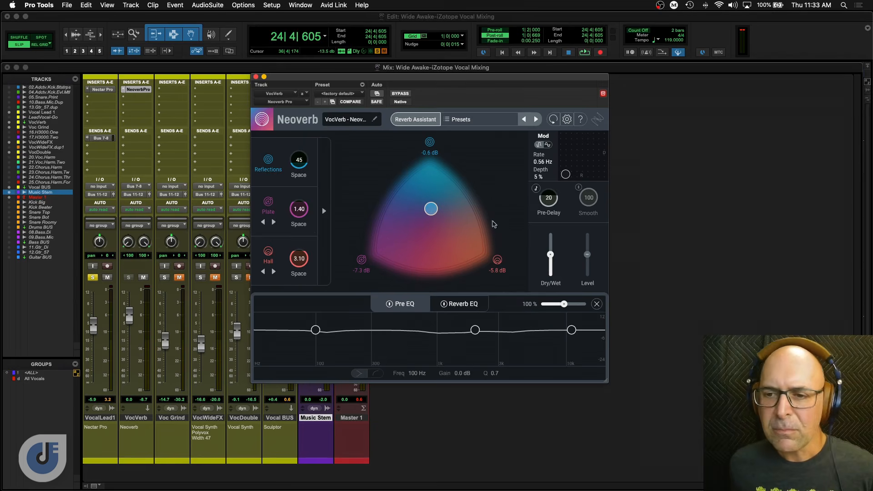
- Set Neoverb's Dry/Wet mix to 54% while auditioning the soloed vocal
mouse_move(549, 254)
drag(549, 255, 550, 253)
key(space)
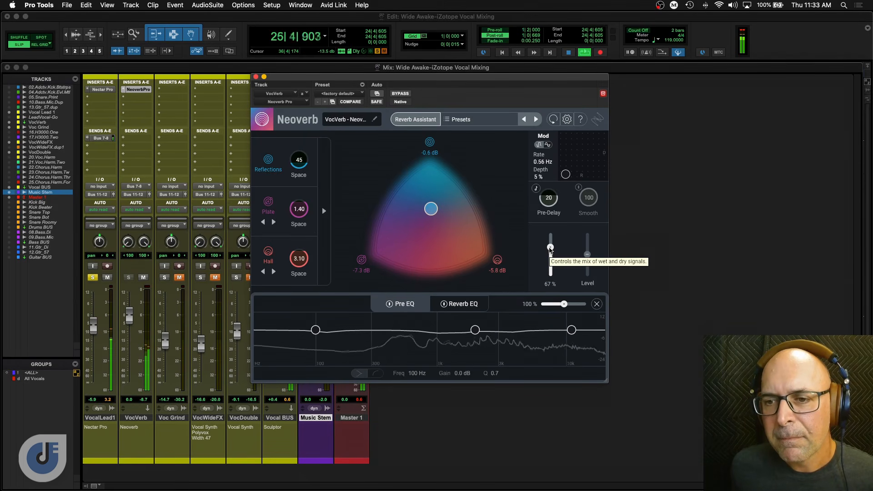
drag(550, 250, 550, 253)
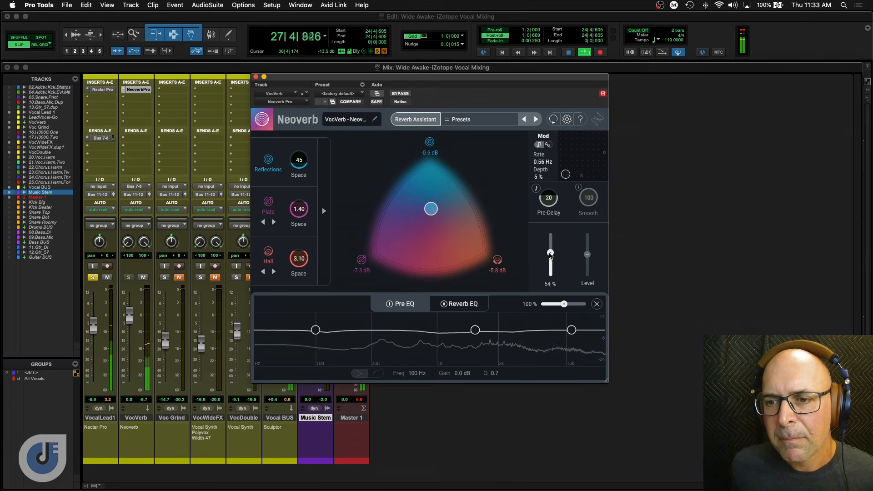
key(space)
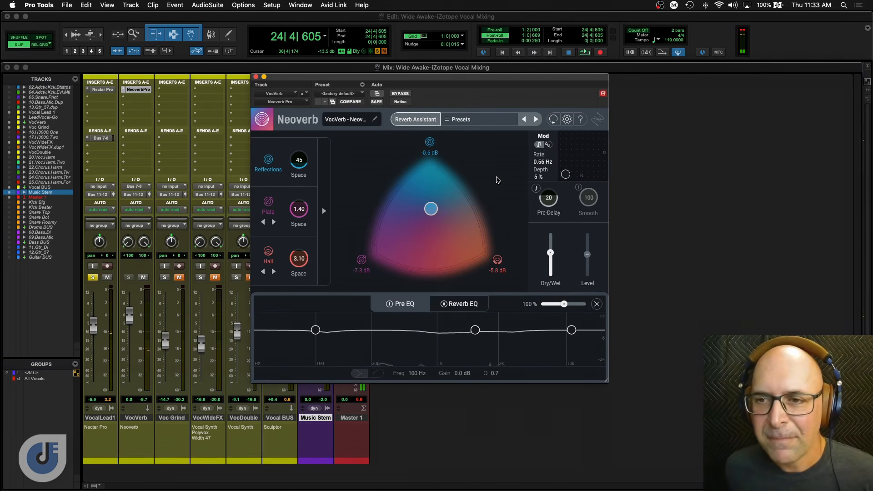
- Unsolo the vocal and, during playback, shift the reverb blend to Reflections -0.4, Plate -8.2 and Hall -7.2 dB
click(93, 277)
key(space)
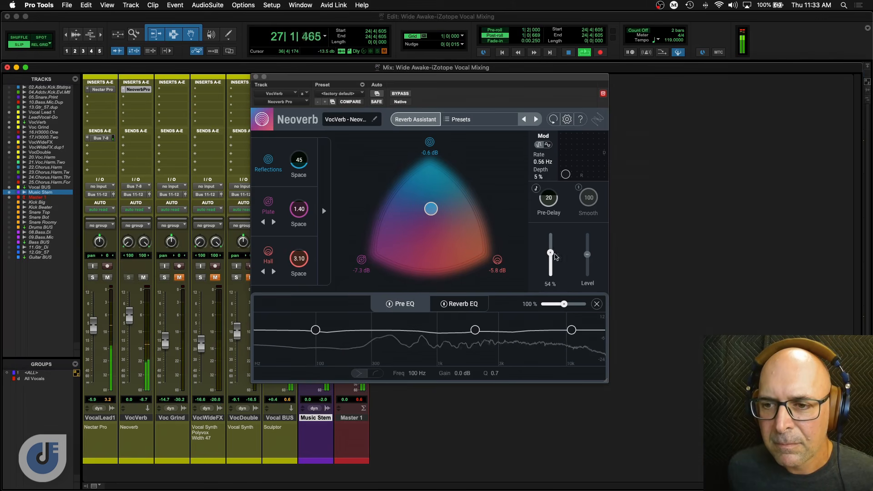
drag(429, 209, 427, 207)
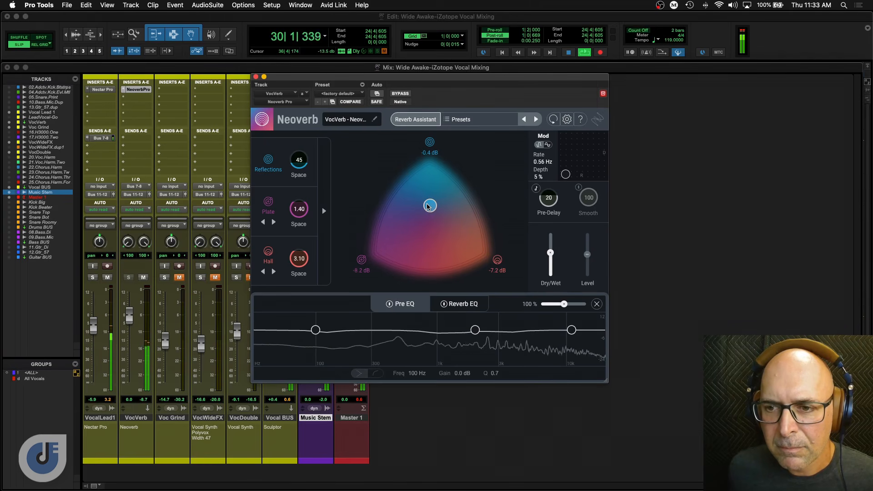
key(space)
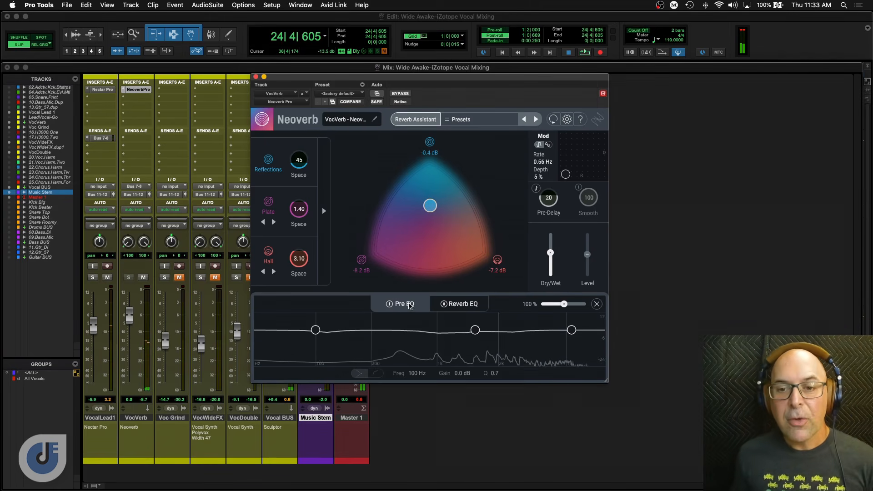
- Show Neoverb's Reverb EQ and check the sources offered for masking, with the plug-in window moved clear of the mixer tracks
click(466, 305)
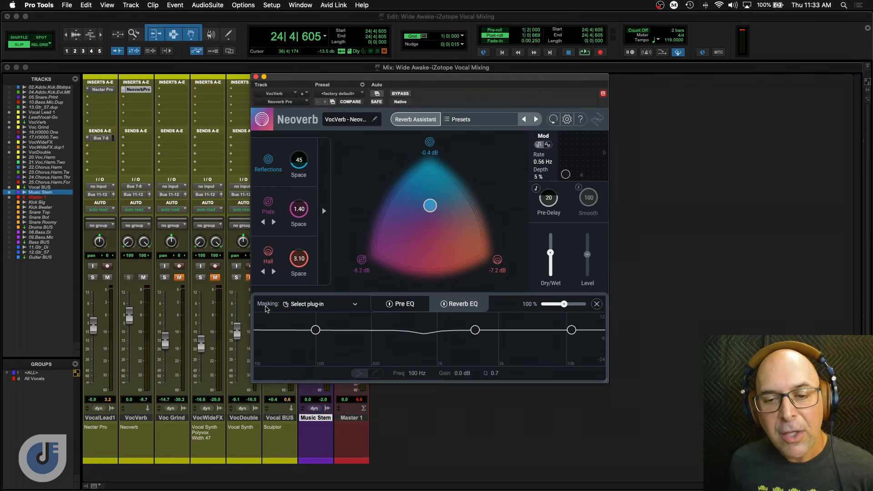
click(355, 305)
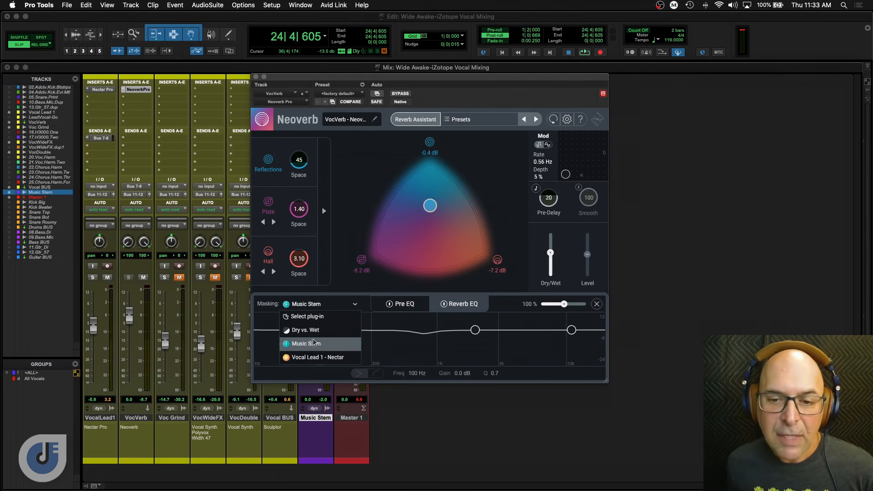
drag(386, 79, 518, 54)
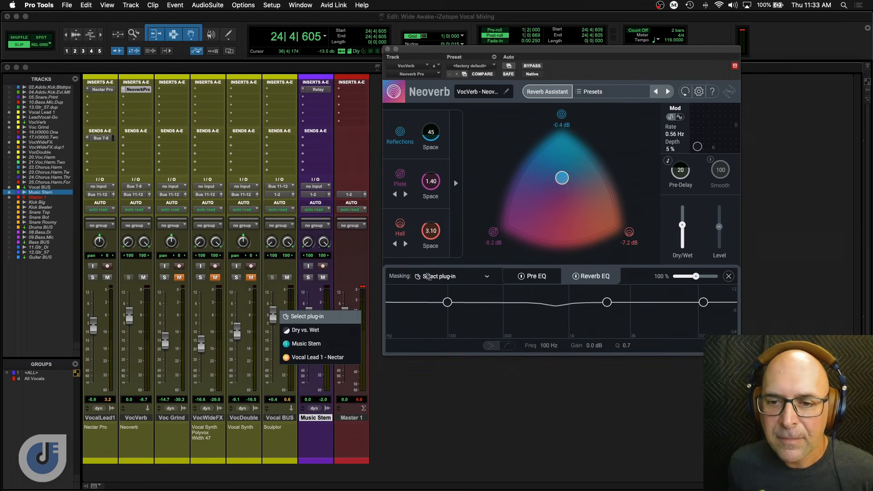
click(494, 277)
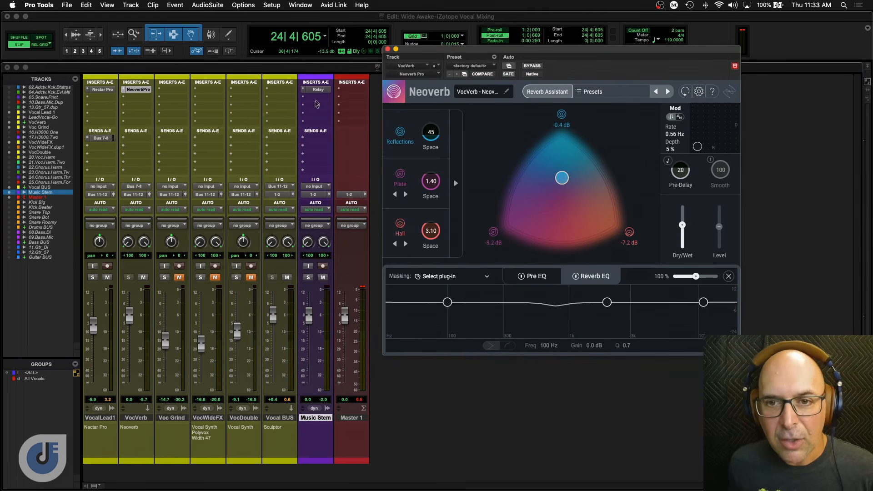
- Inspect the Relay plug-in on the Music Stem track and return to Neoverb on the VocVerb track
click(319, 90)
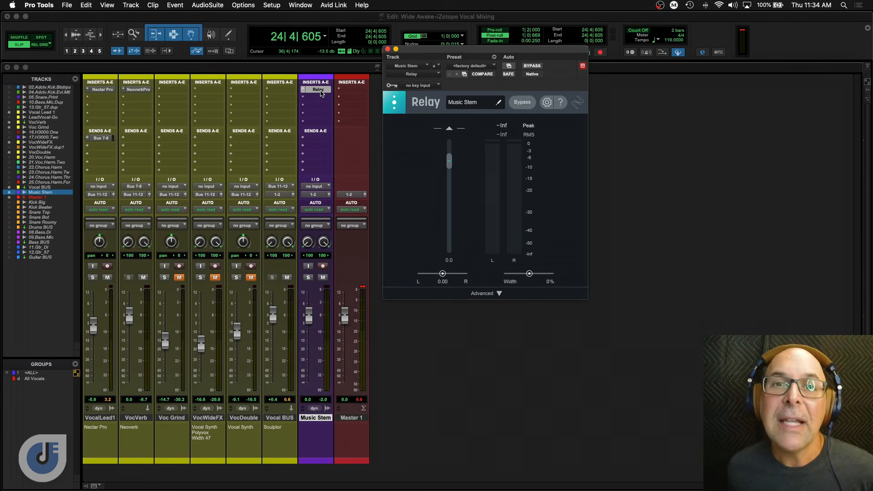
drag(427, 50, 416, 82)
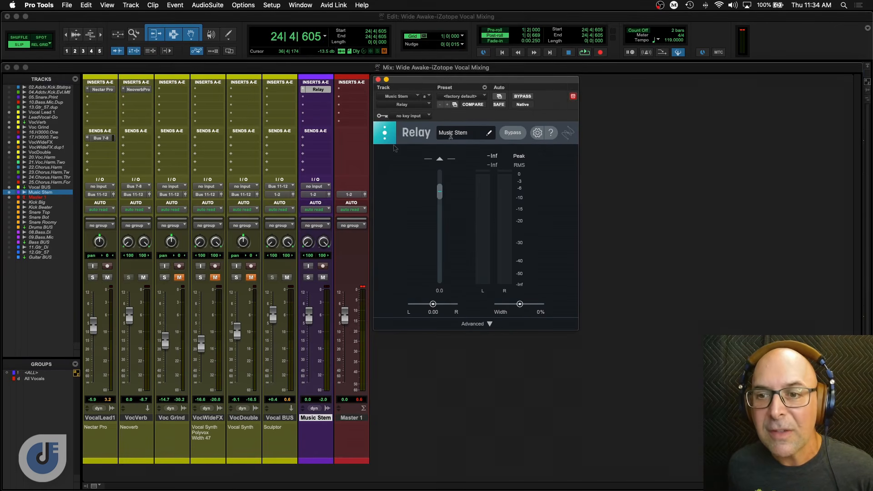
click(144, 91)
click(144, 90)
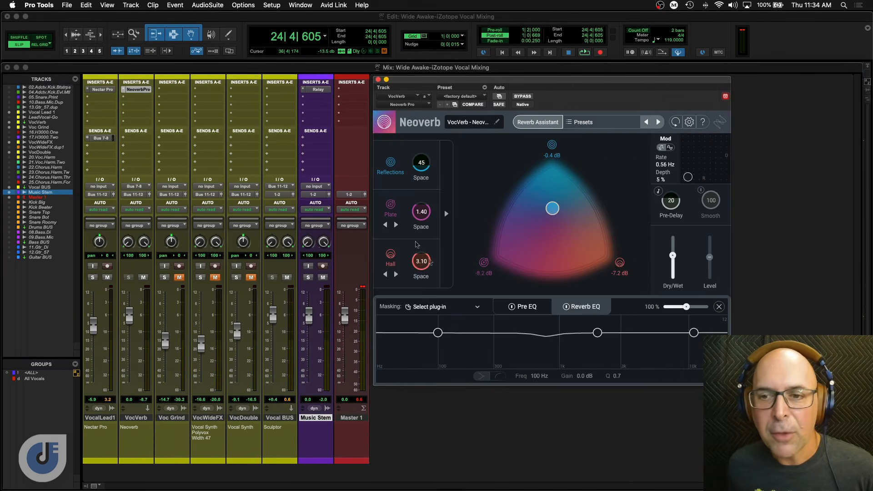
- Set the Reverb EQ's masking source to Music Stem and play the mix to examine the masked frequencies
click(477, 308)
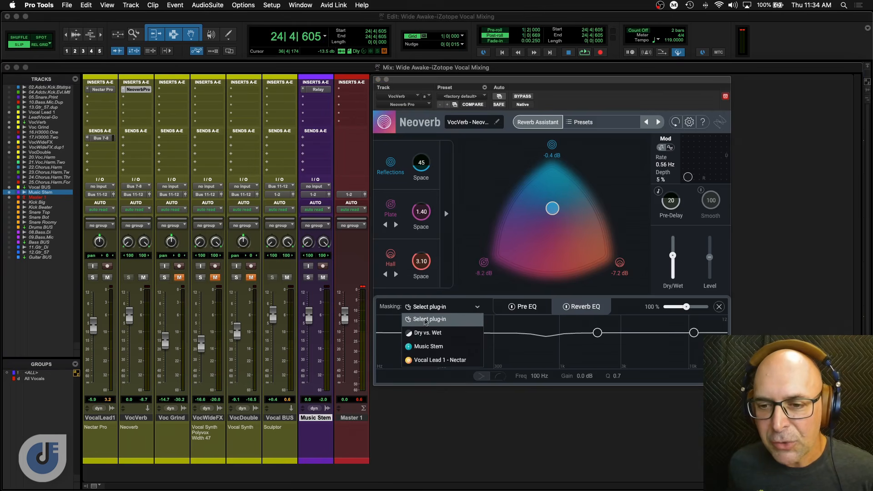
click(468, 346)
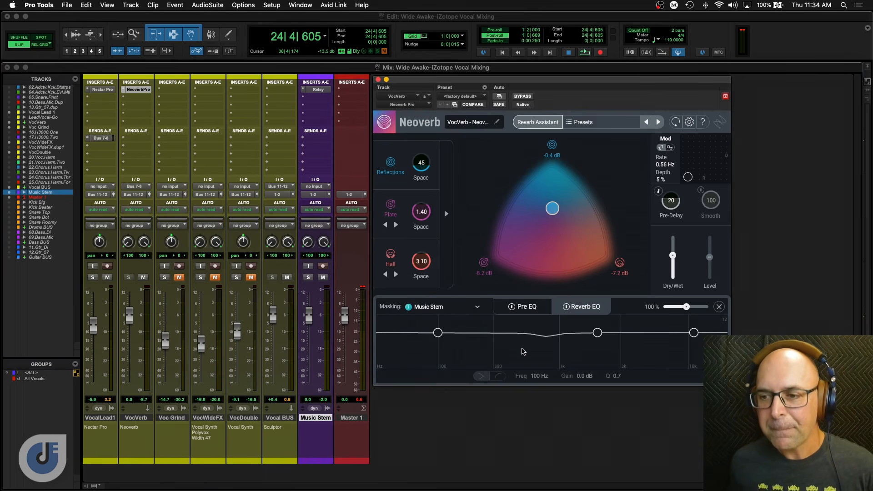
key(space)
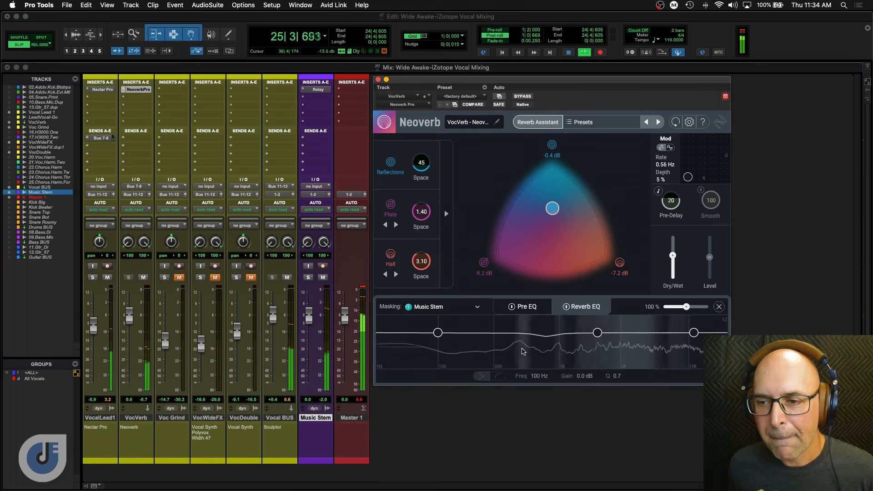
key(space)
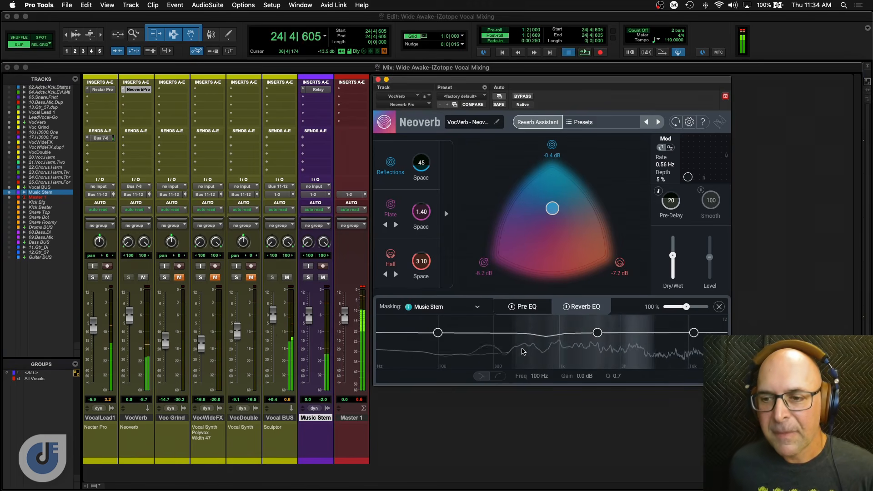
key(space)
key(space)
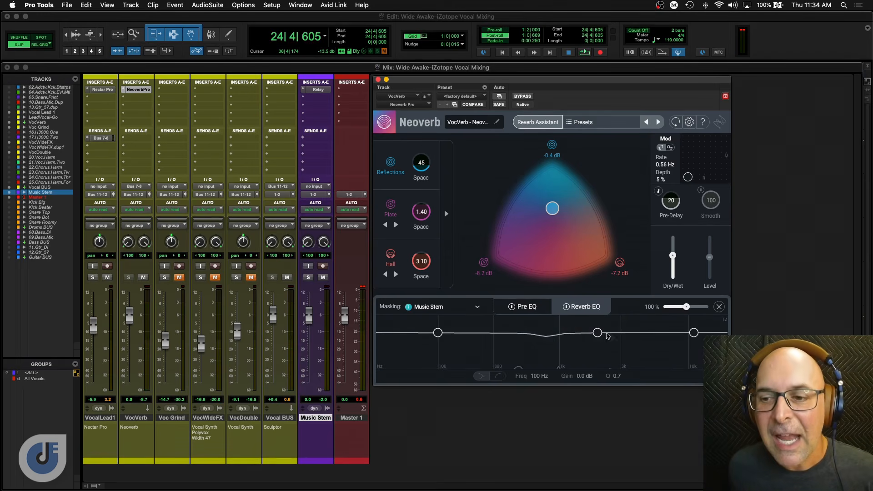
- During playback, cut the Reverb EQ's middle band to about -9.5 dB at 2512 Hz with a wide Q of 0.3
drag(597, 333, 599, 343)
key(space)
drag(599, 346, 619, 341)
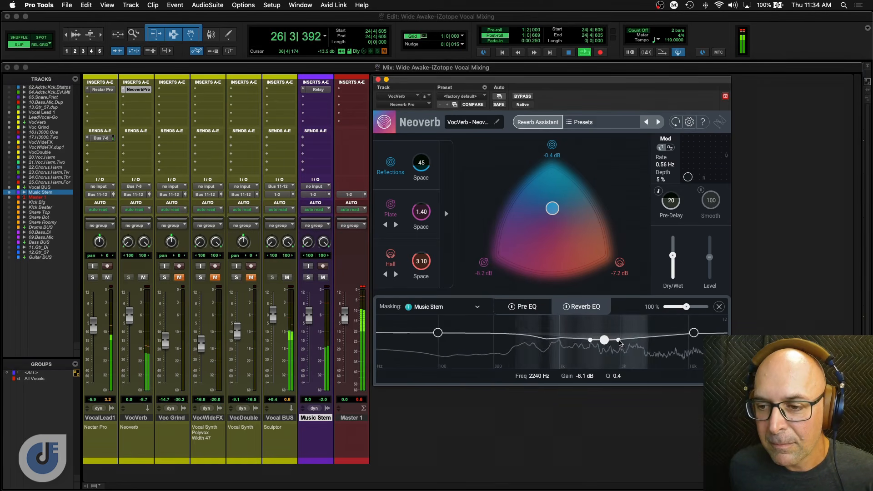
drag(611, 347, 608, 347)
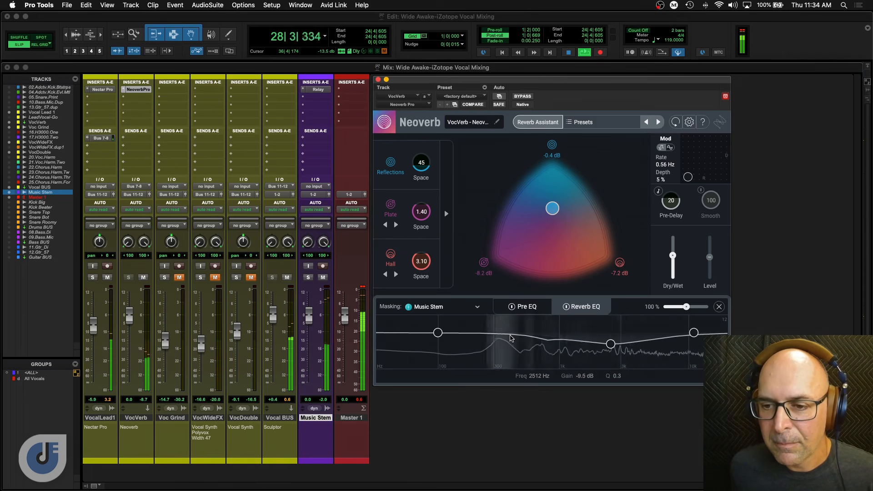
- Set the low Reverb EQ band to 496 Hz, -1.9 dB, Q 1.5 and ease the middle band to 2553 Hz, -7.6 dB
click(505, 335)
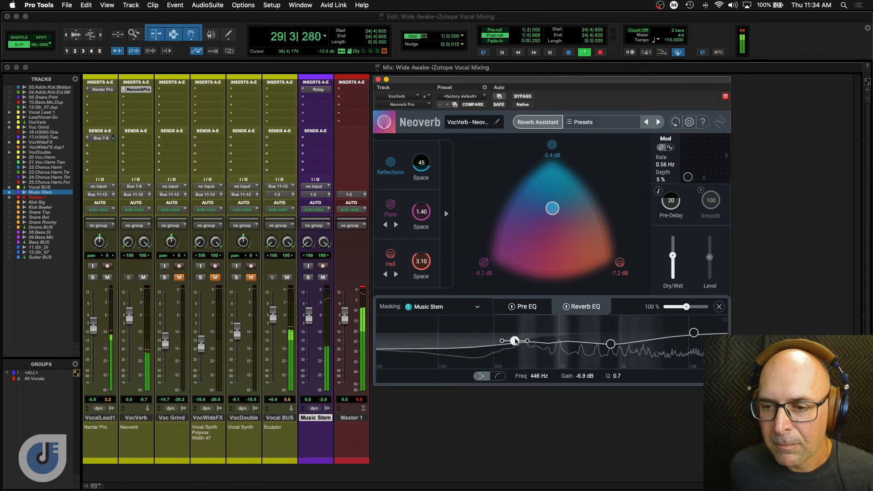
drag(531, 339, 526, 337)
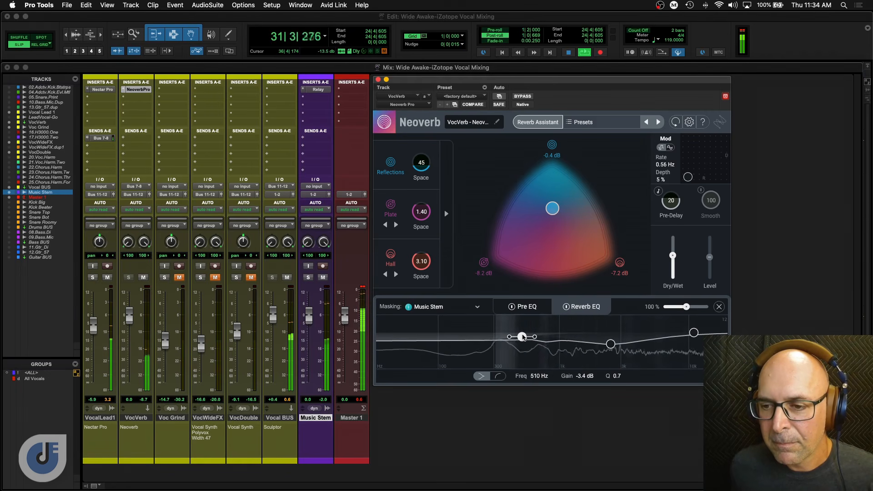
drag(522, 337, 528, 335)
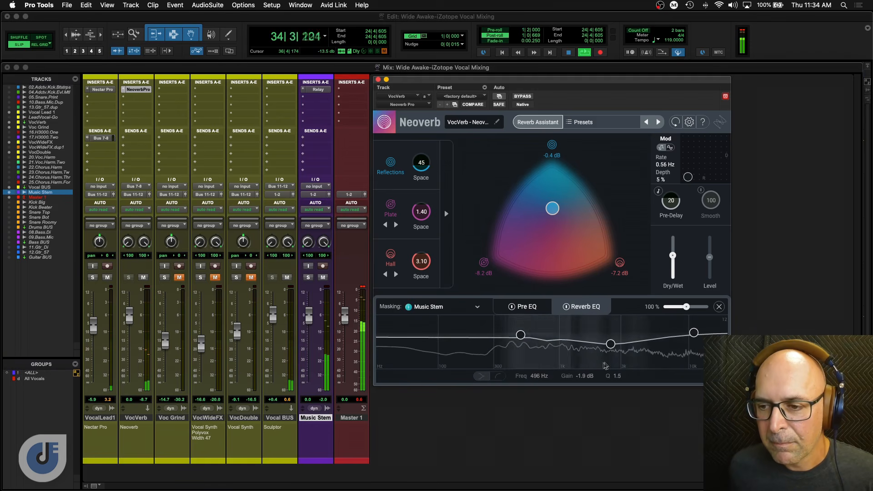
click(610, 344)
key(space)
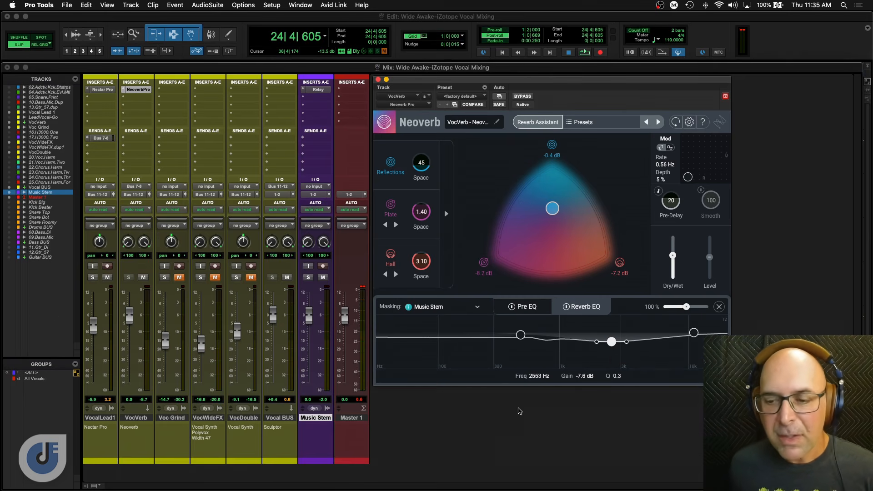
- Open Nectar on the lead vocal track and enlarge and reposition its window to show the whole module chain
click(362, 288)
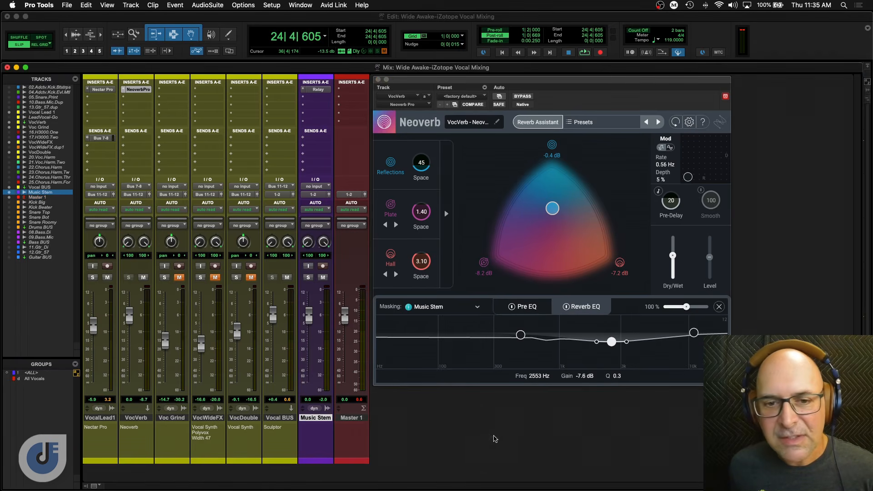
click(103, 90)
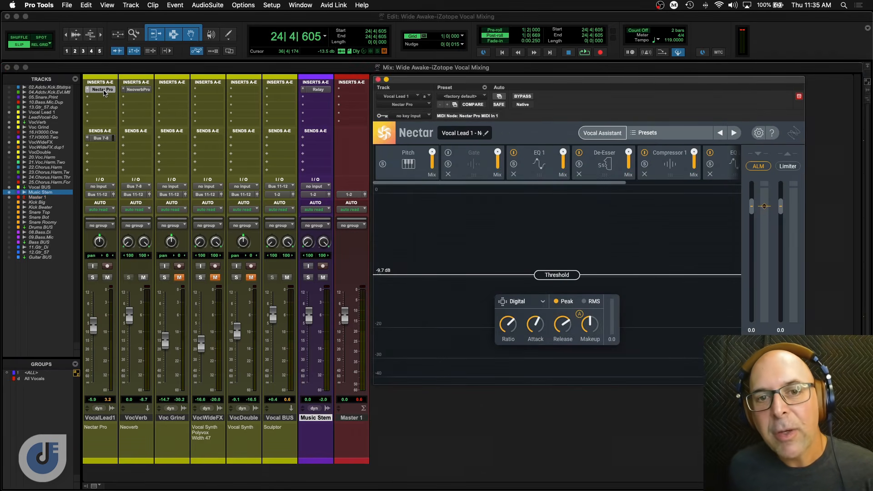
drag(549, 83, 388, 83)
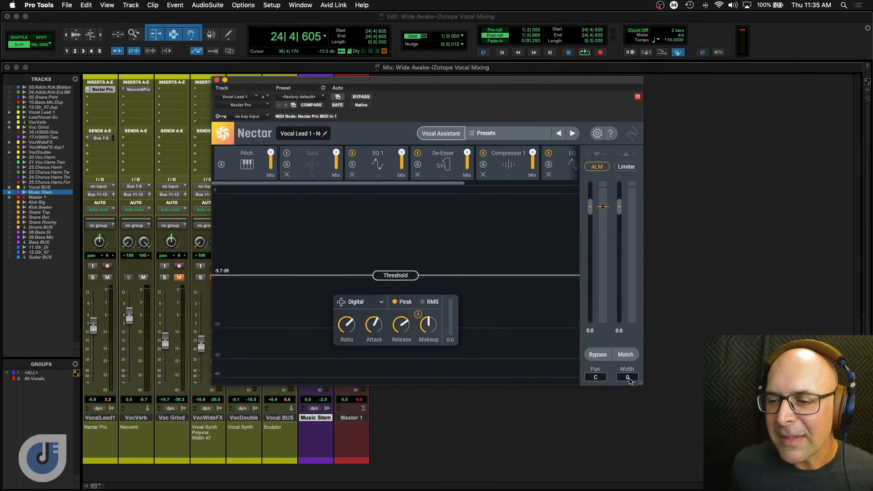
drag(642, 385, 857, 466)
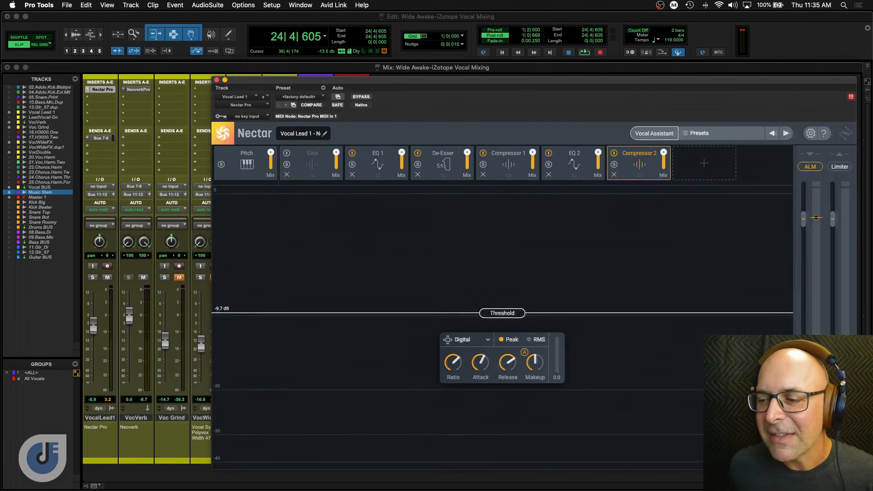
drag(524, 84, 395, 47)
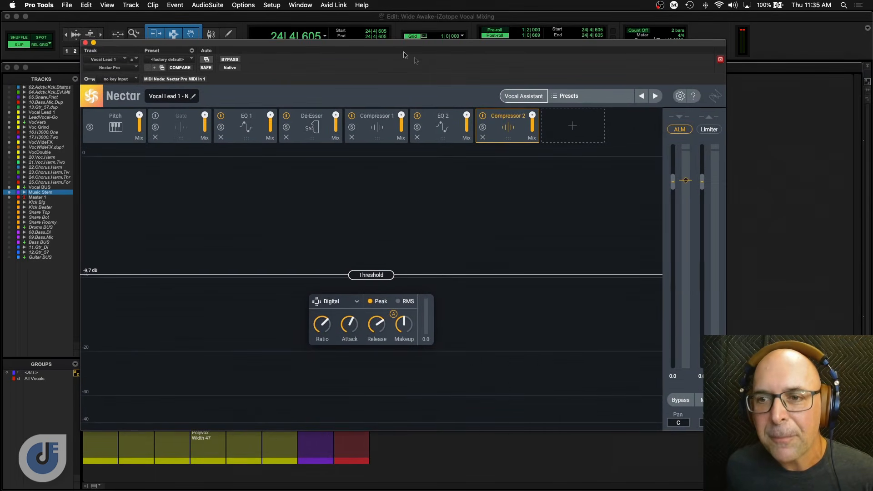
- Add a Delay module after Compressor 2 in Nectar and set its mode to Tape
click(574, 127)
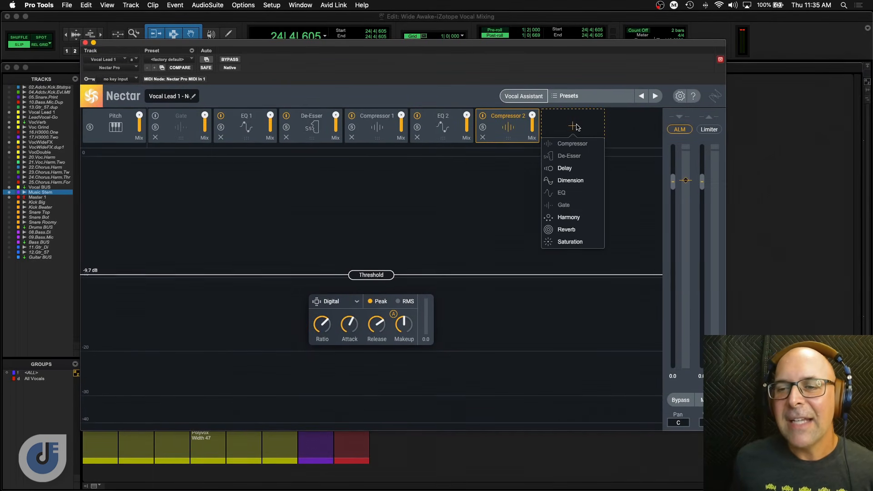
click(565, 168)
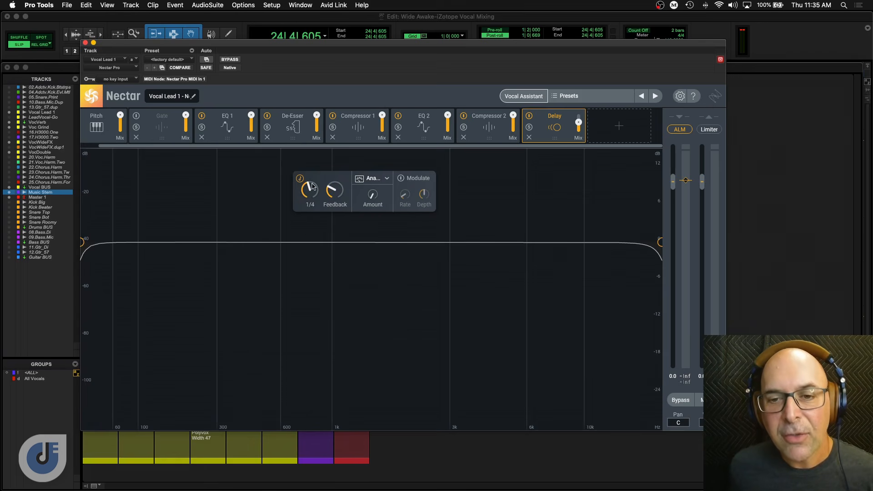
click(386, 180)
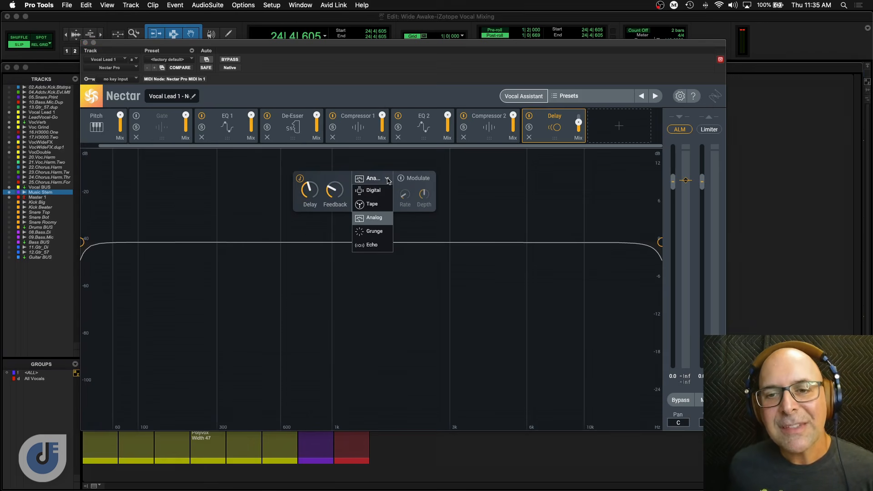
click(381, 204)
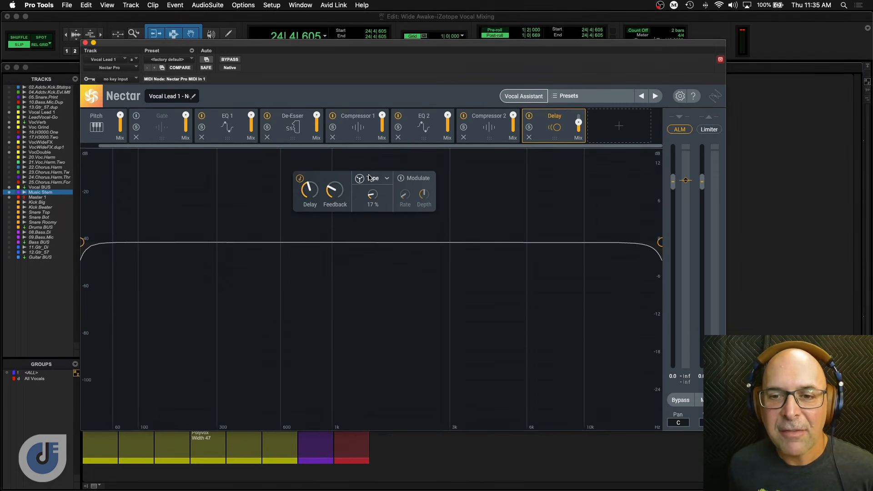
- Audition the tape delay in the mix and lower the Delay module's mix to about 42%
key(space)
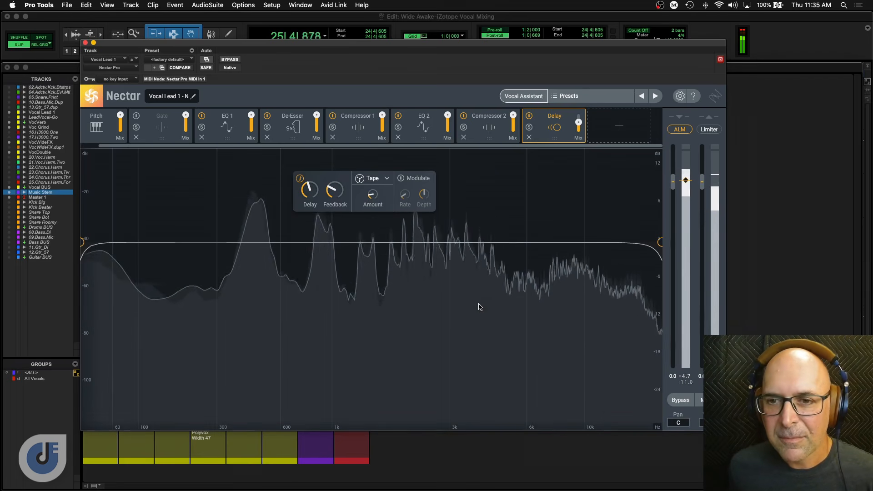
key(space)
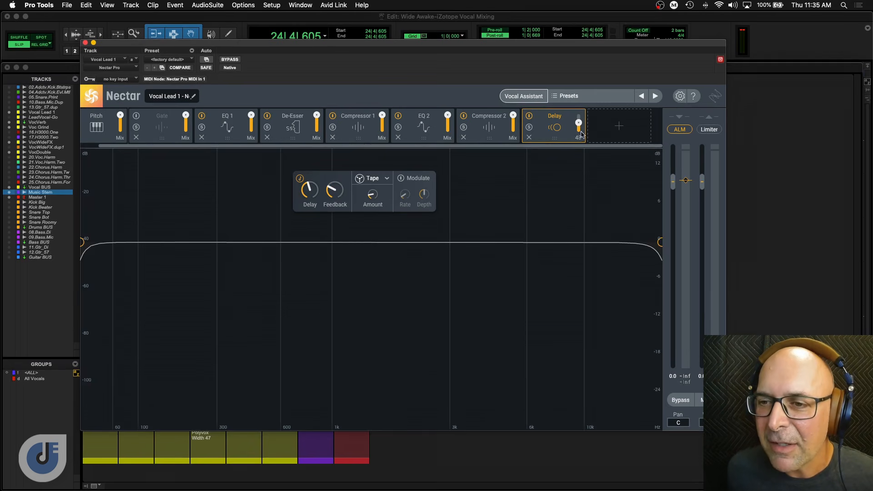
key(space)
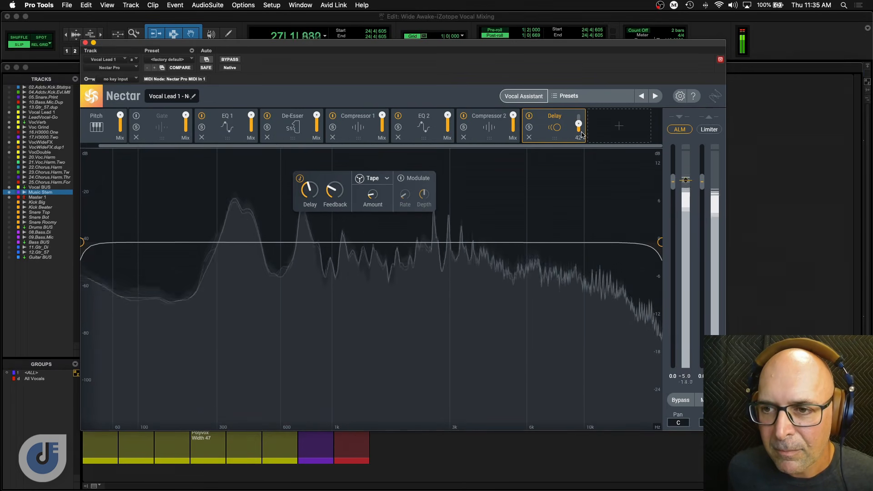
key(space)
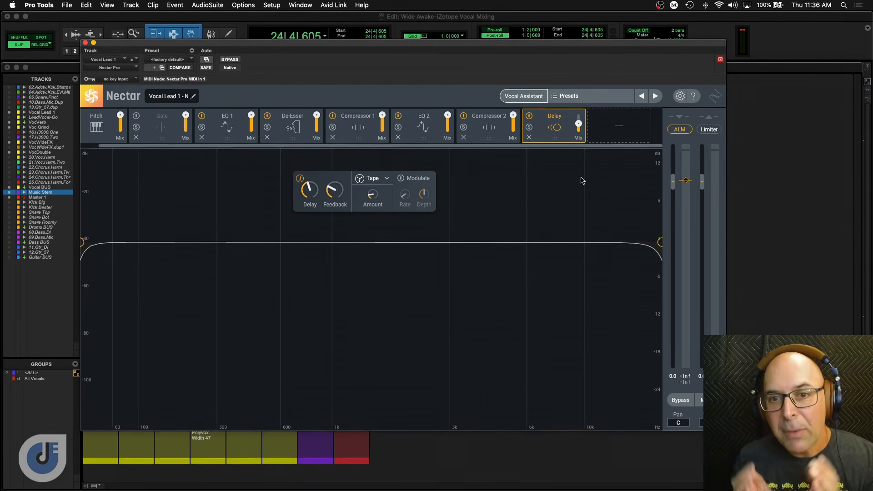
- Review the modules still available to add in Nectar and play back the vocal with the tape delay
click(617, 125)
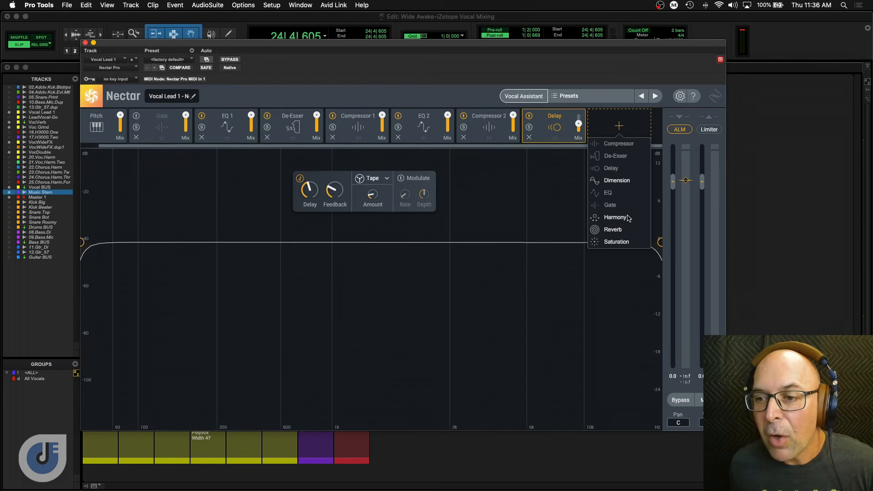
click(629, 127)
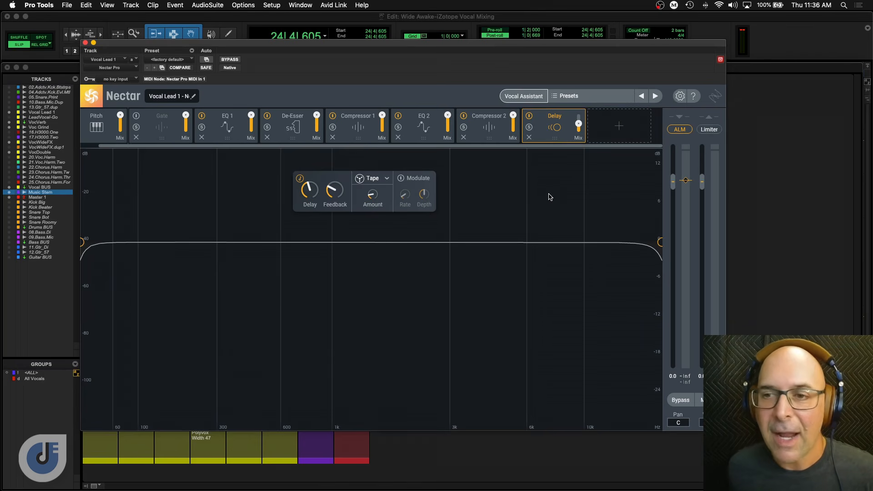
key(space)
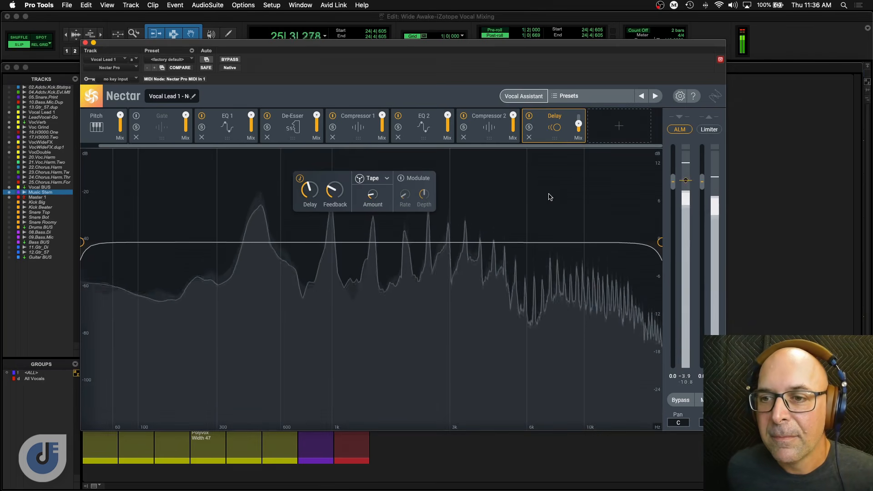
key(space)
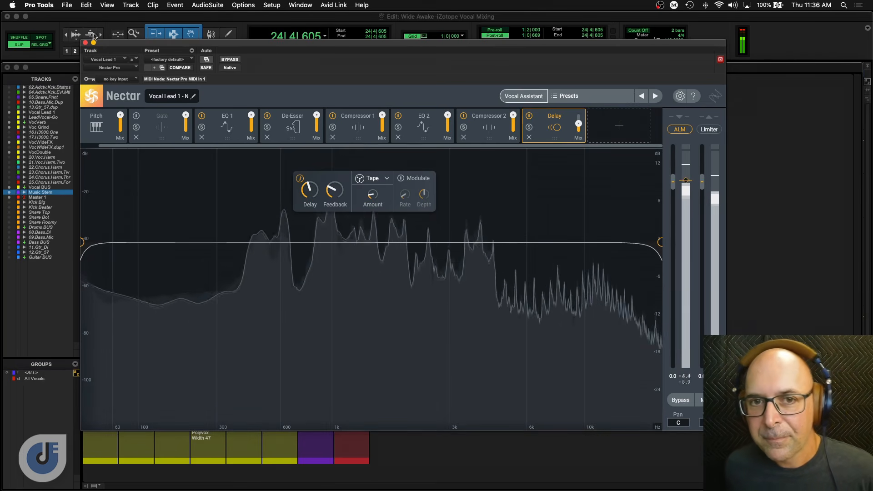
- Enable Nectar's DELAY: Wet Mix parameter for automation on the lead vocal, and return to the Edit window with the plug-in closed
click(86, 43)
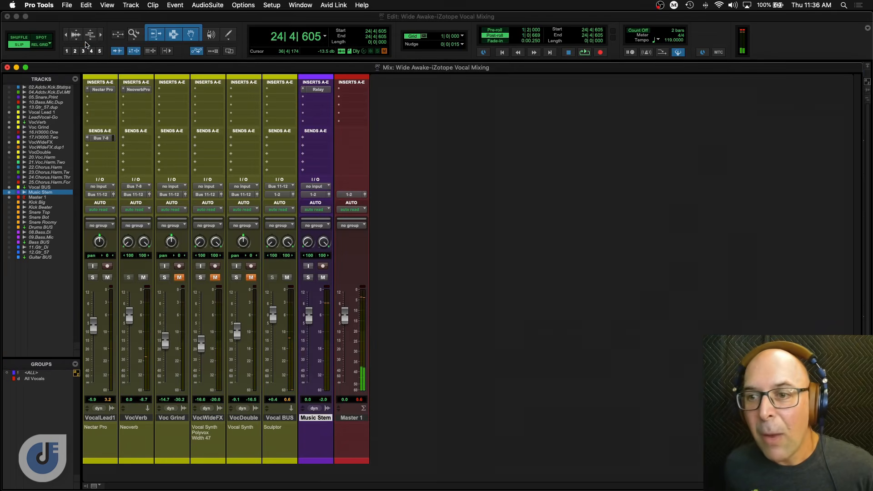
click(103, 90)
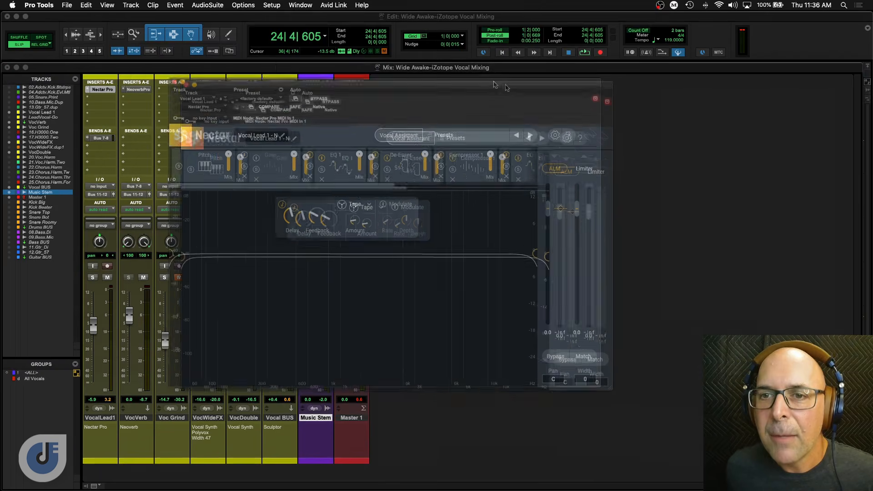
right_click(105, 91)
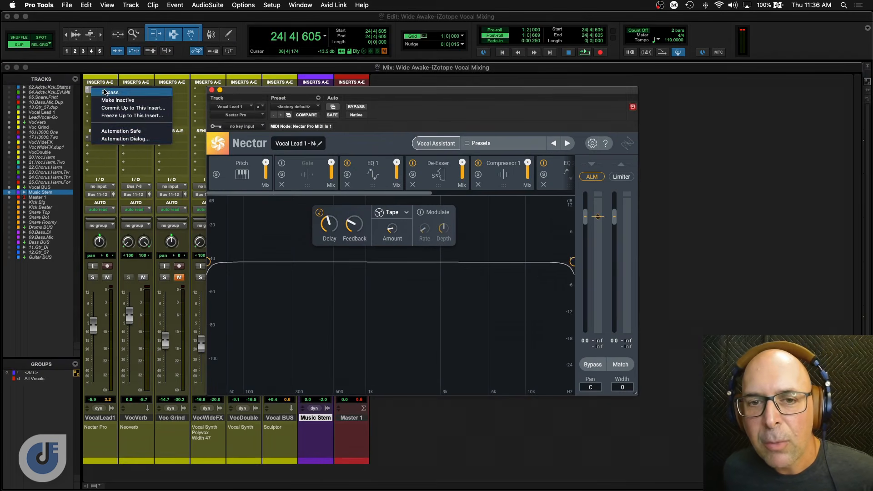
click(118, 139)
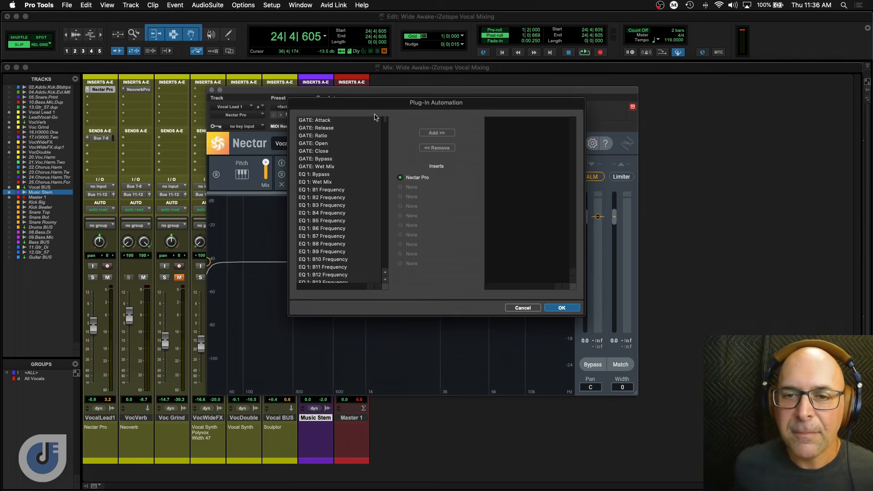
drag(385, 123, 383, 239)
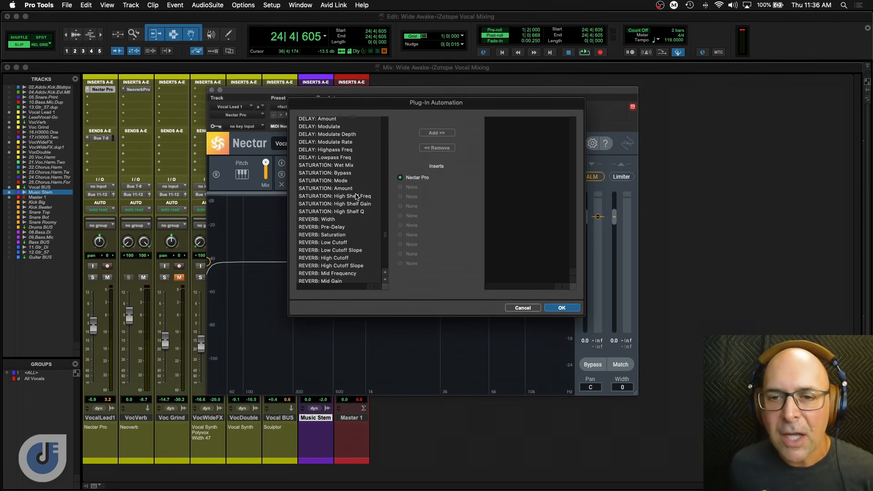
scroll(356, 200, down, 3)
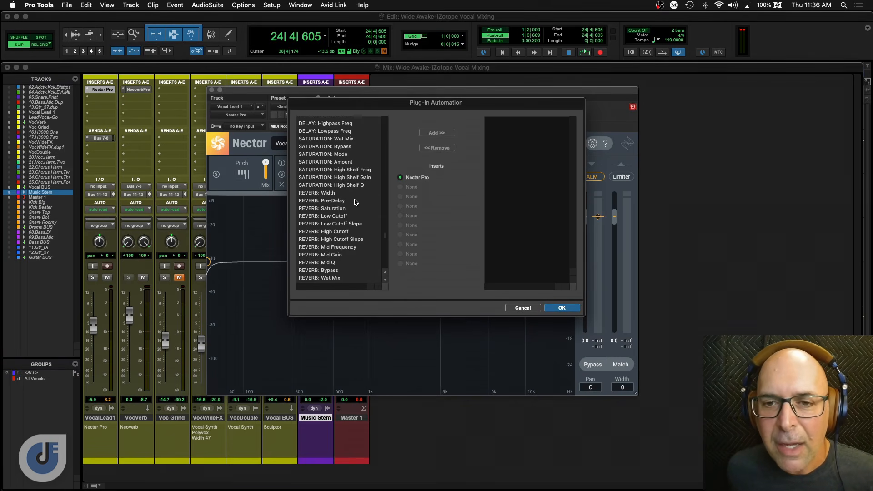
scroll(356, 202, up, 12)
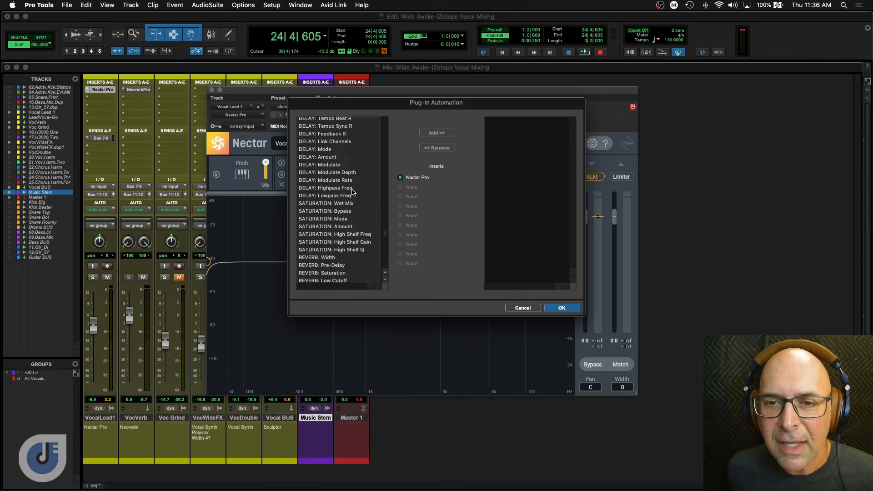
scroll(353, 192, up, 7)
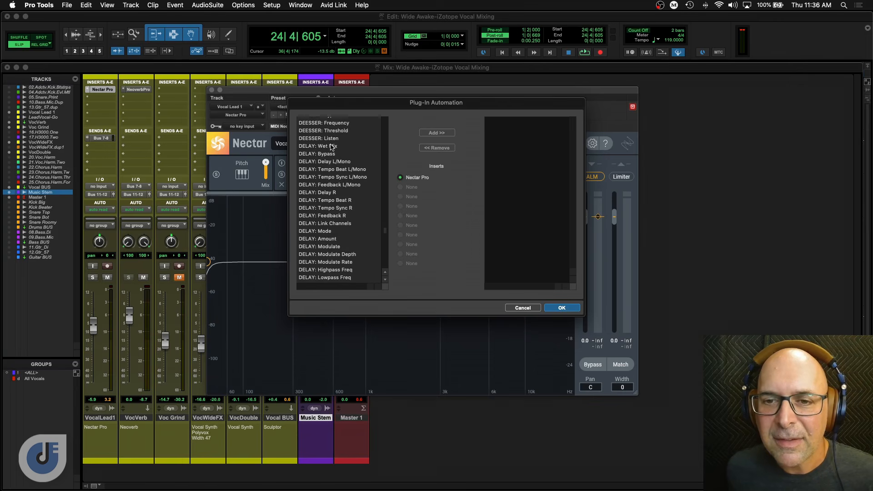
click(332, 146)
click(429, 133)
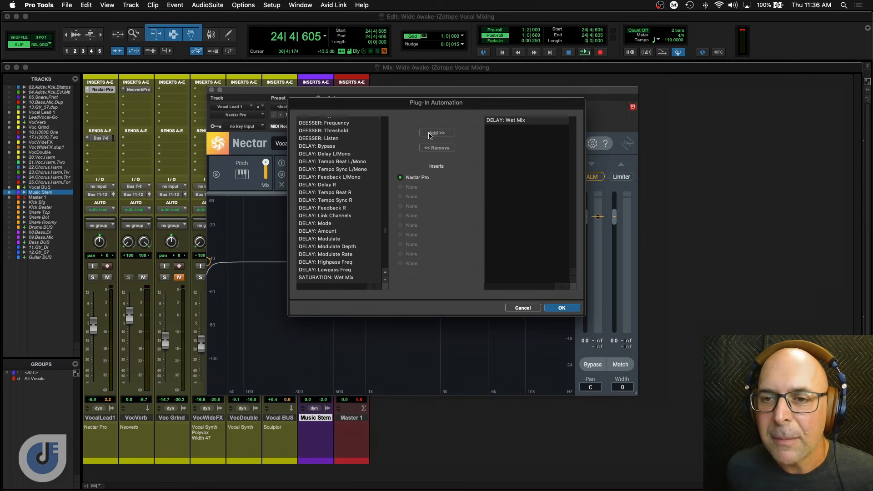
click(562, 307)
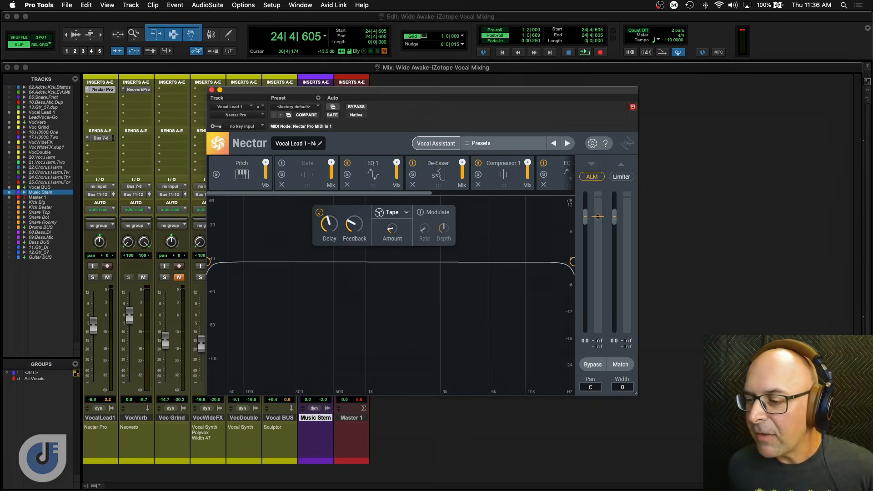
key(super+equal)
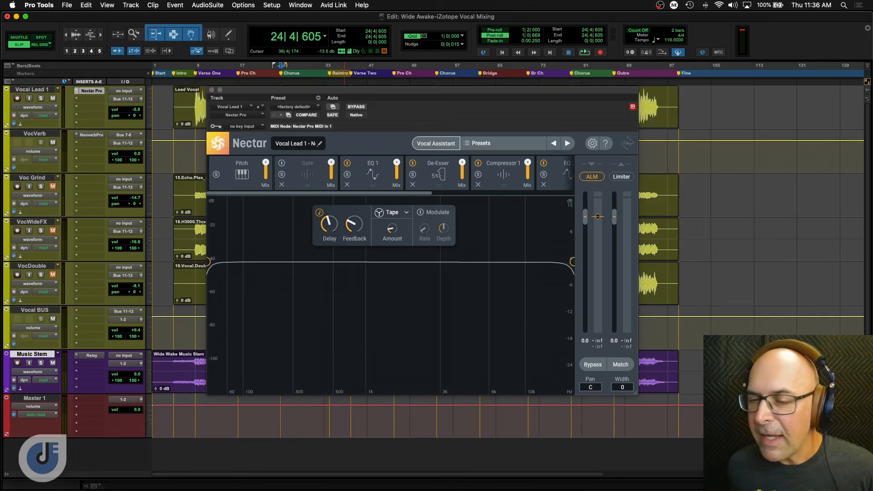
click(211, 90)
click(51, 152)
click(57, 153)
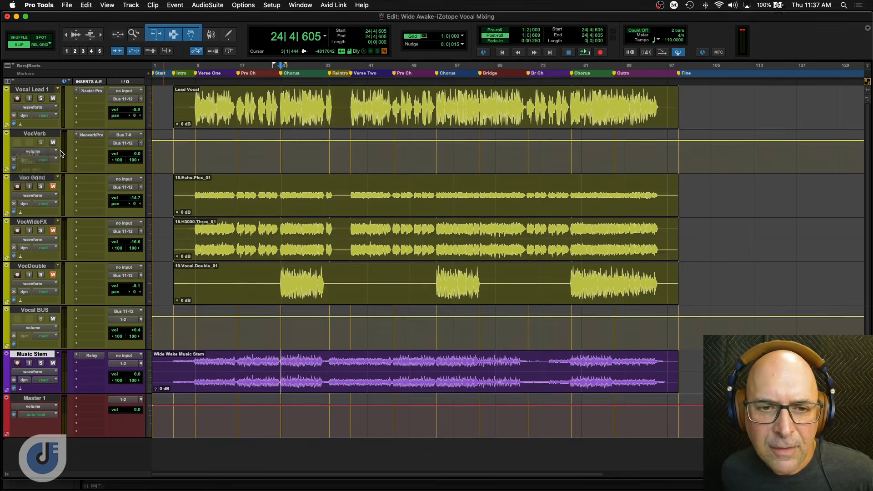
click(6, 169)
click(30, 181)
click(36, 182)
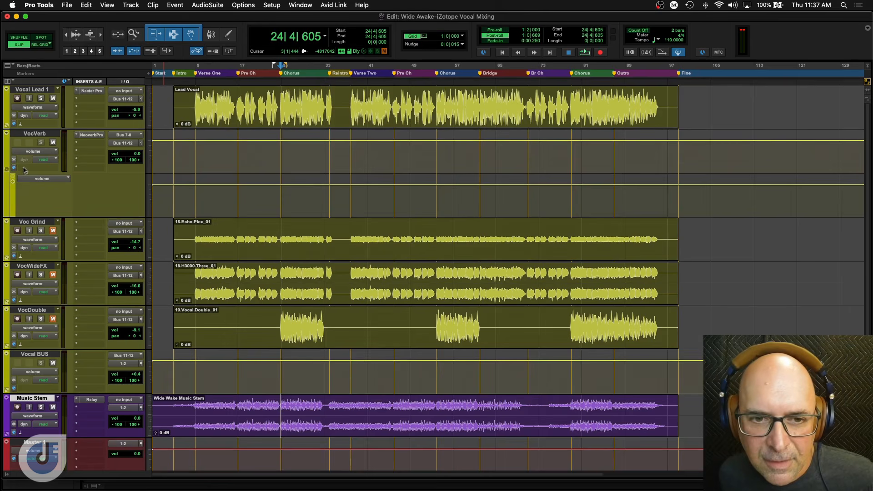
- Set the Vocal Lead 1 track view to Nectar's DELAY: Wet Mix, hide VocVerb's extra automation lane, and make both tracks taller
click(51, 109)
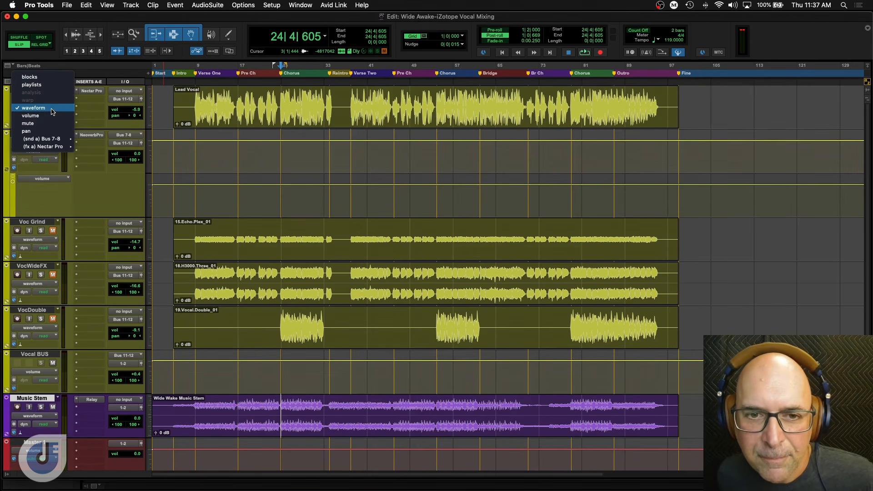
mouse_move(51, 140)
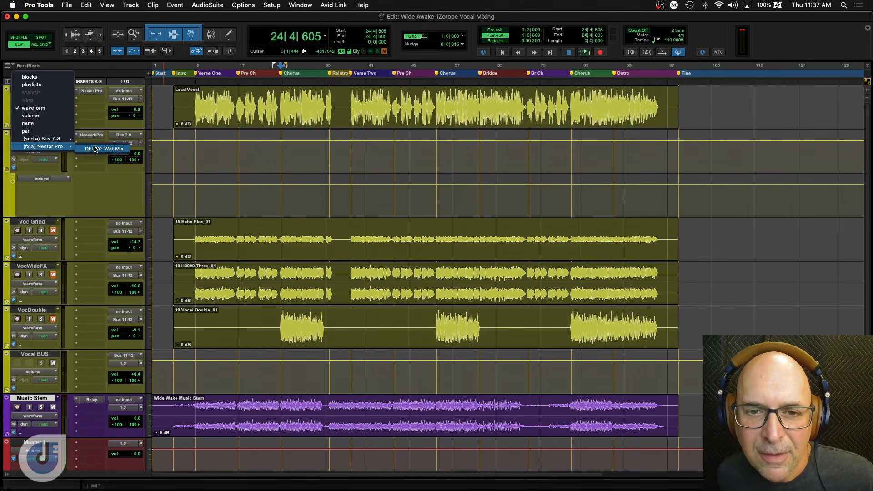
click(93, 149)
click(7, 169)
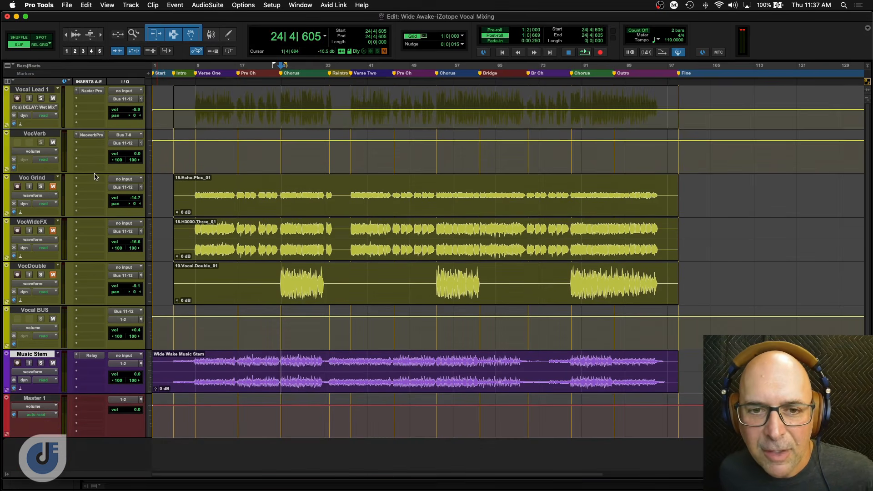
drag(93, 172, 104, 217)
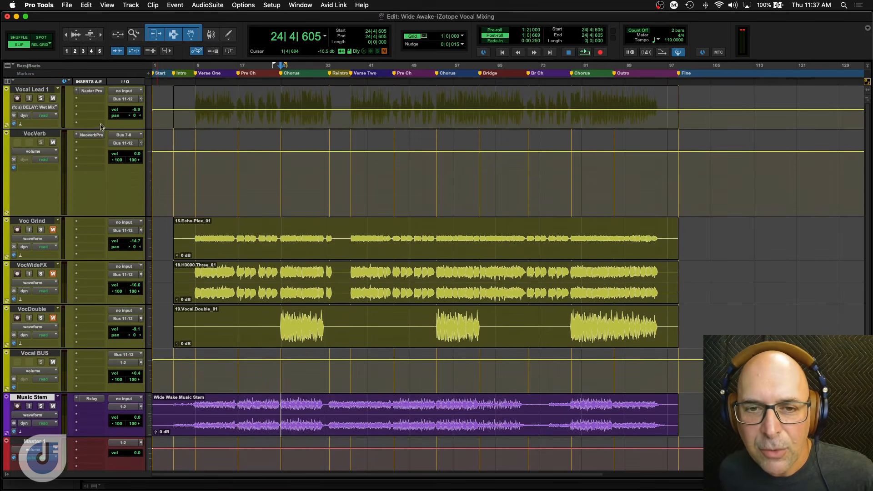
drag(98, 129, 100, 172)
click(254, 216)
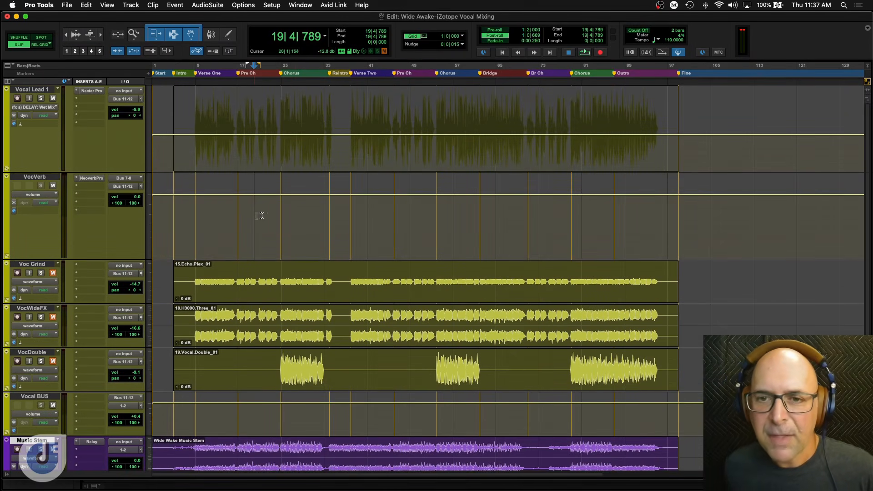
click(45, 109)
click(39, 142)
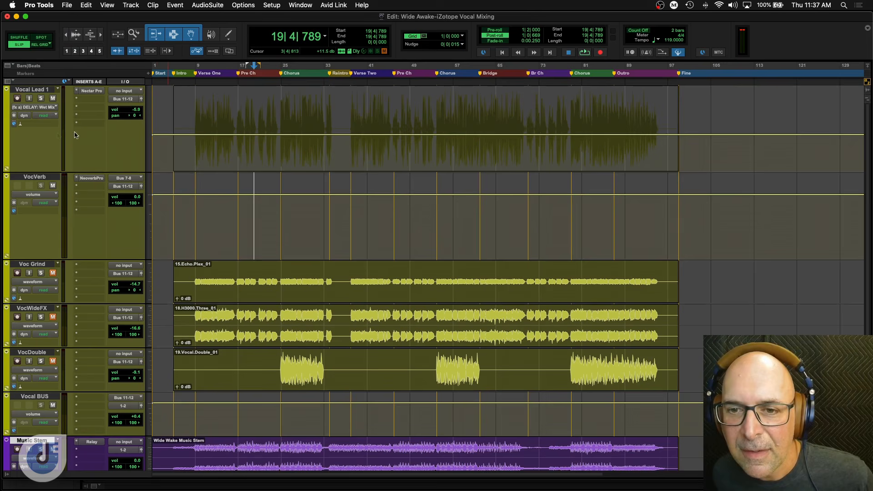
click(198, 218)
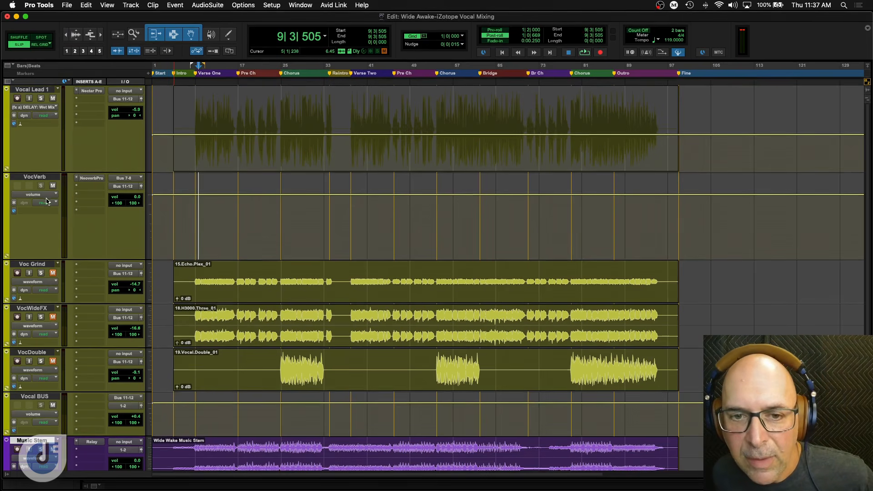
click(255, 120)
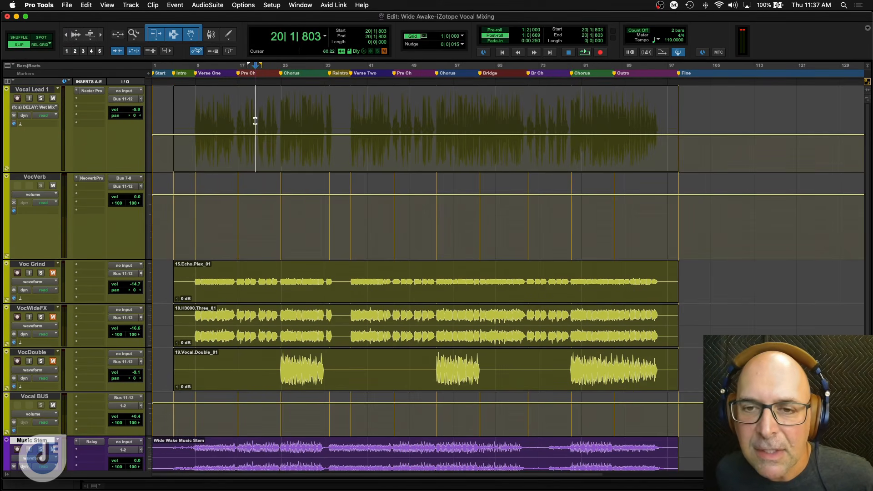
- Show an automation lane beneath Vocal Lead 1 and set it to Nectar Pro's DELAY: Wet Mix
click(19, 124)
click(16, 126)
click(7, 169)
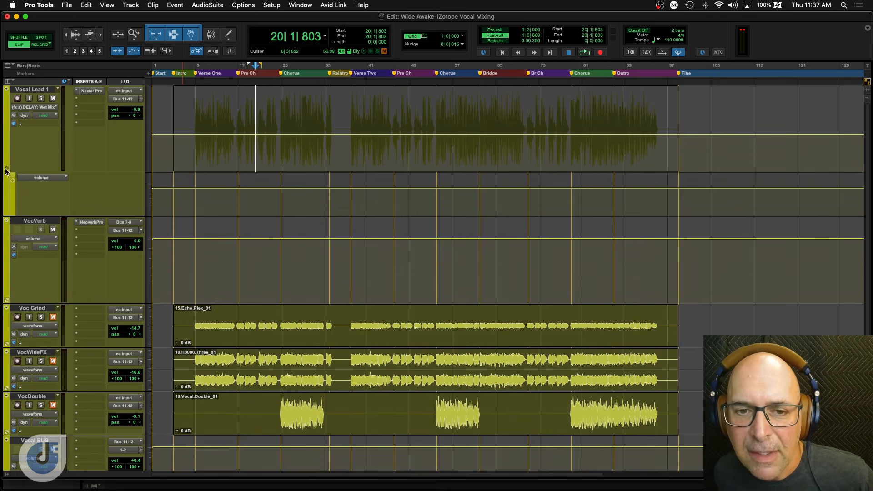
click(35, 176)
mouse_move(91, 212)
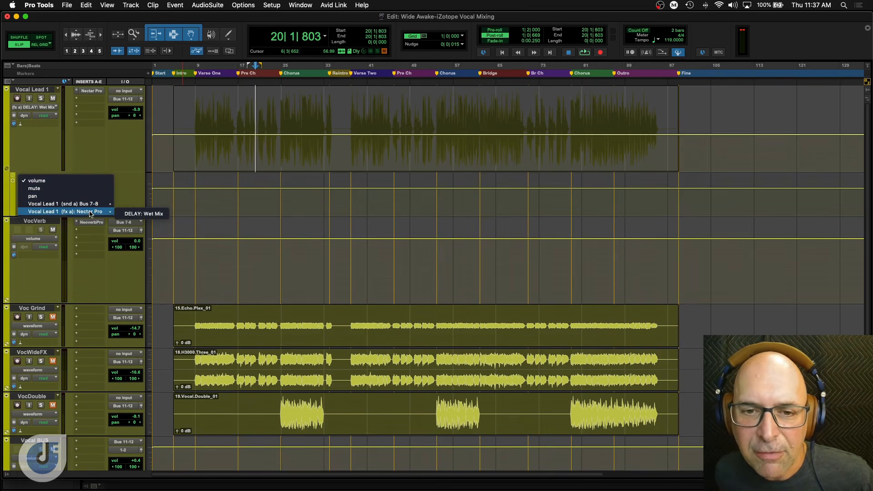
click(135, 213)
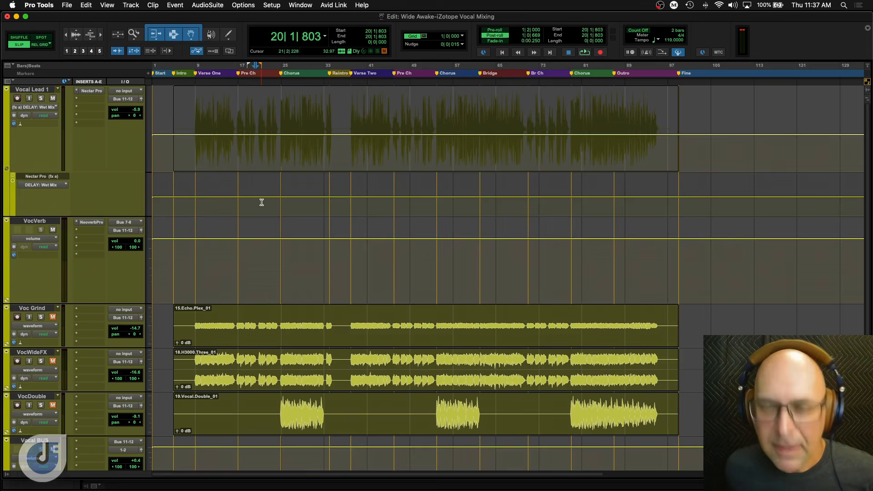
- Zoom in on the timeline, recall memory location 5 and play the start of the first Chorus
key(super+bracketright)
key(super+bracketright)
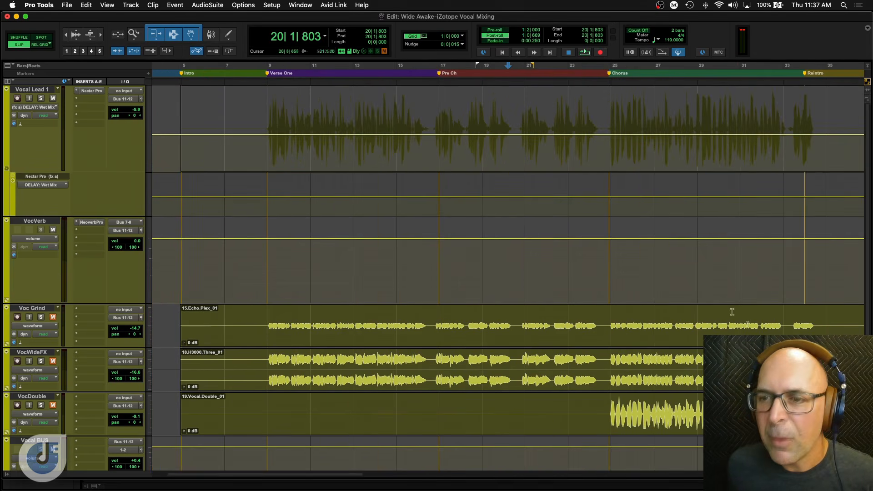
key(period)
key(5)
key(period)
key(space)
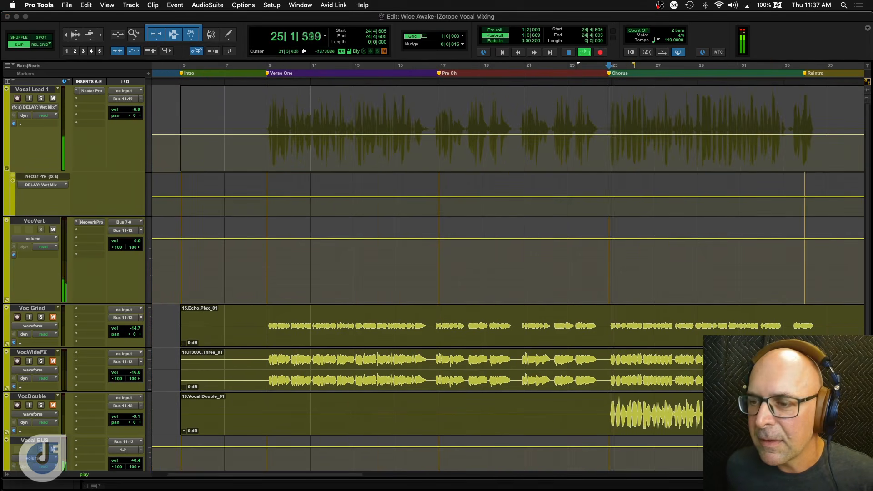
key(space)
- Select Verse One through Pre Ch in the DELAY: Wet Mix lane and lower the automation level across that range
click(606, 205)
drag(605, 205, 264, 211)
click(377, 181)
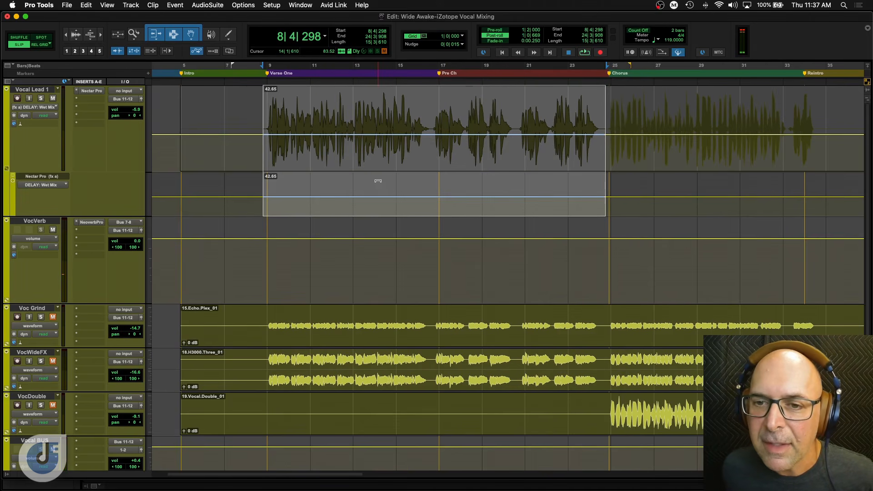
drag(378, 181, 377, 194)
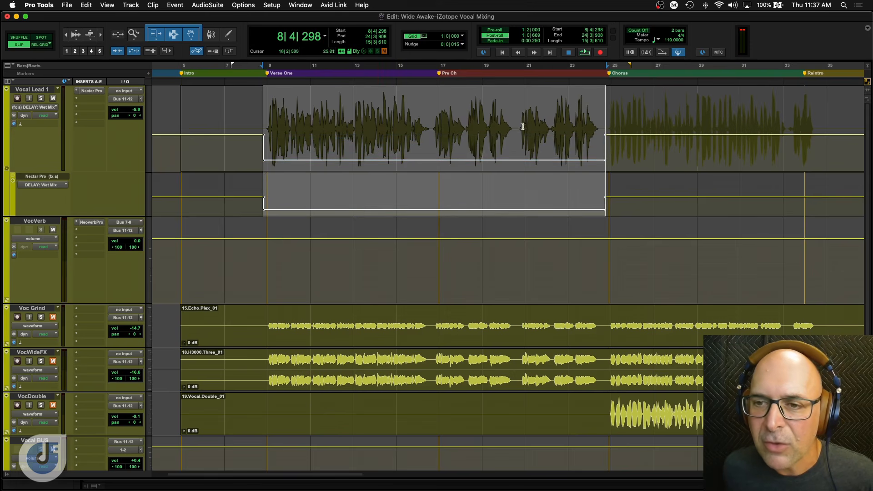
- Play back the end of Pre Ch into the Chorus to hear the delay automation change
click(566, 116)
click(552, 123)
key(space)
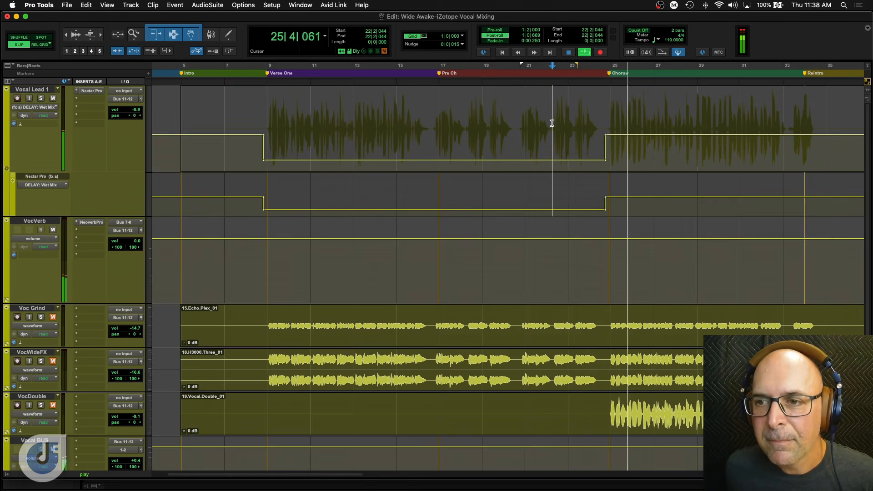
key(space)
- Play from the start of Pre Ch with an enlarged Nectar window open and the Delay module in view to watch its automated mix
click(435, 122)
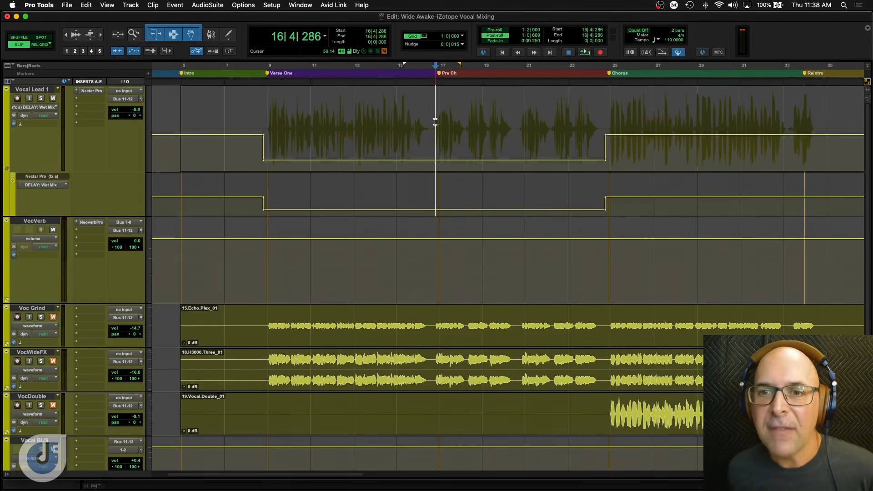
key(space)
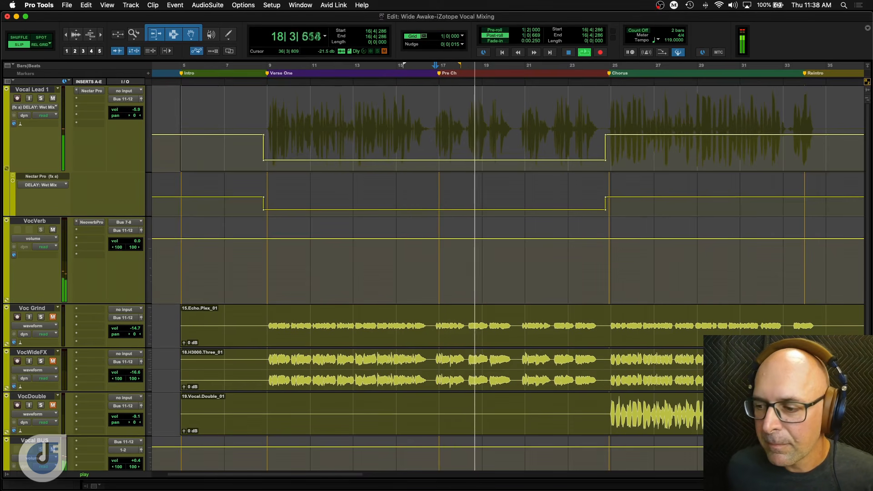
key(super+equal)
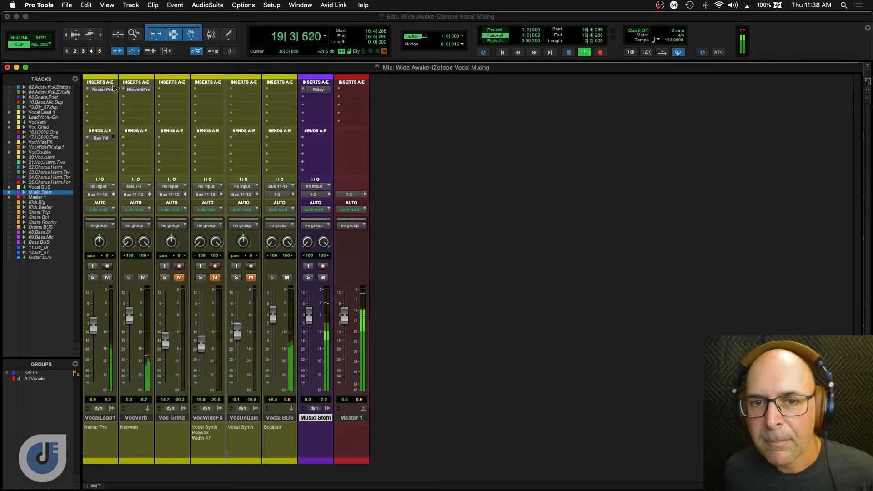
click(102, 90)
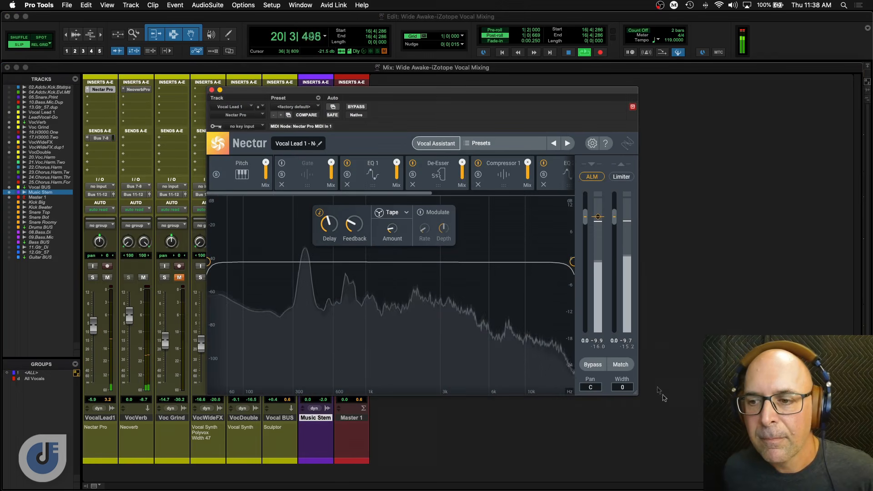
drag(639, 397, 749, 444)
drag(550, 103, 513, 93)
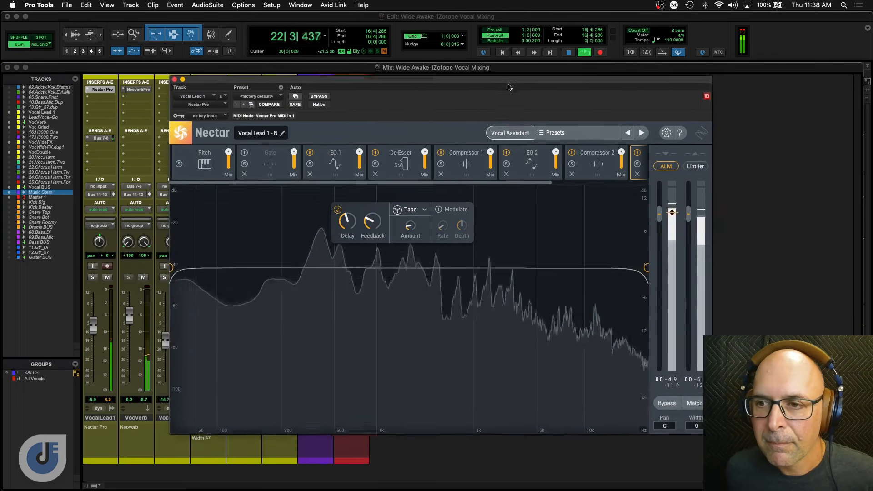
drag(504, 185, 600, 183)
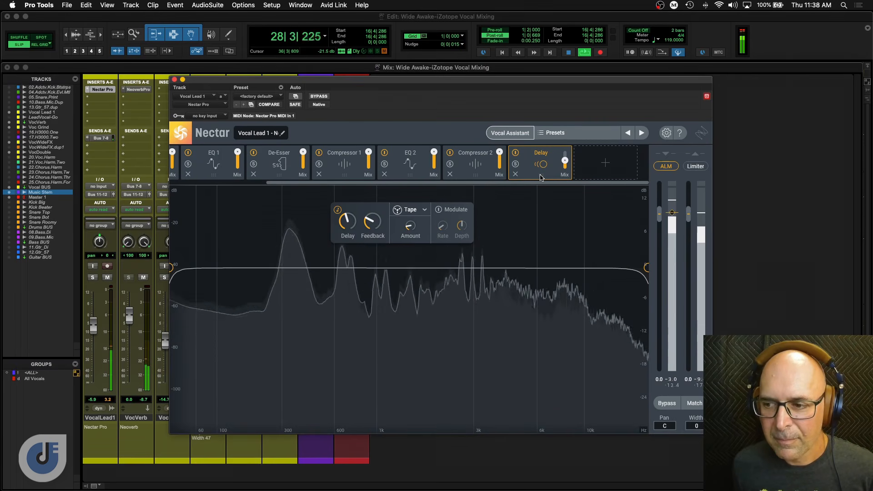
- Stop playback and reopen Nectar on Vocal Lead 1 in an enlarged, repositioned window
key(space)
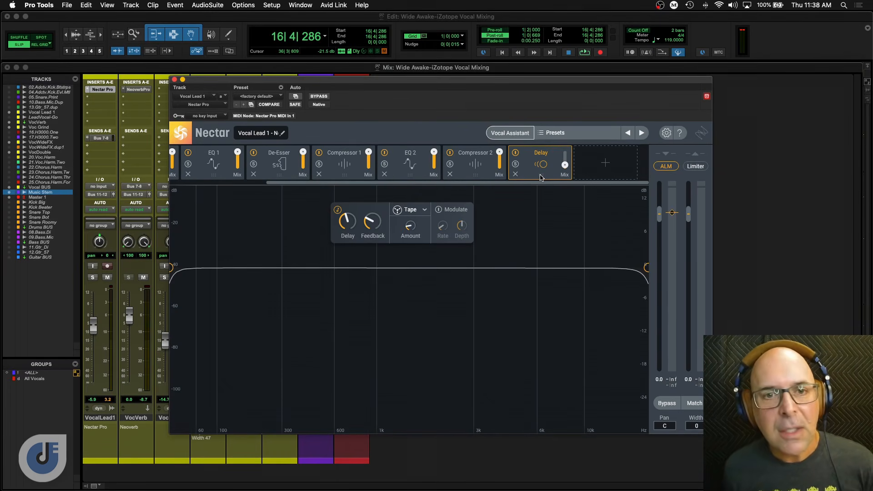
click(174, 80)
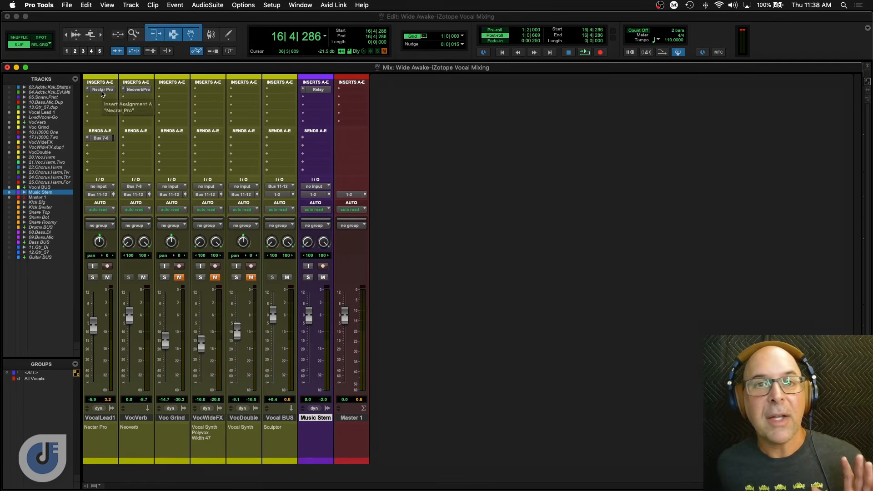
click(102, 91)
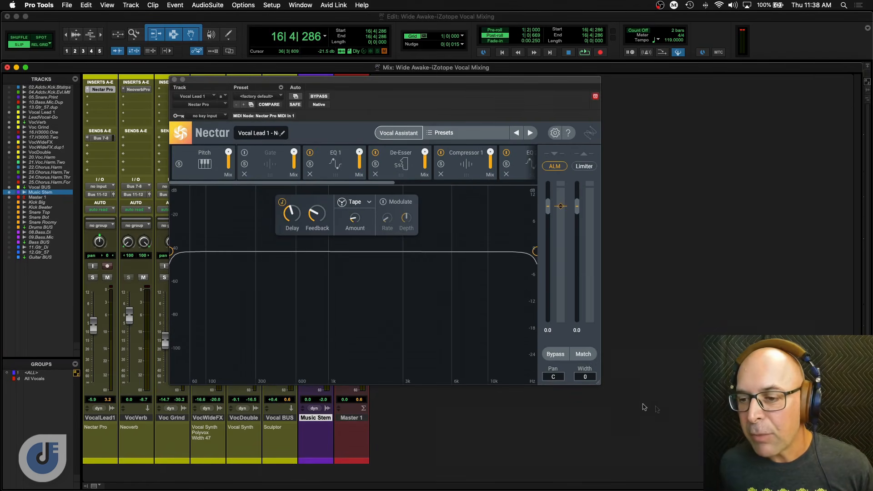
drag(597, 384, 778, 439)
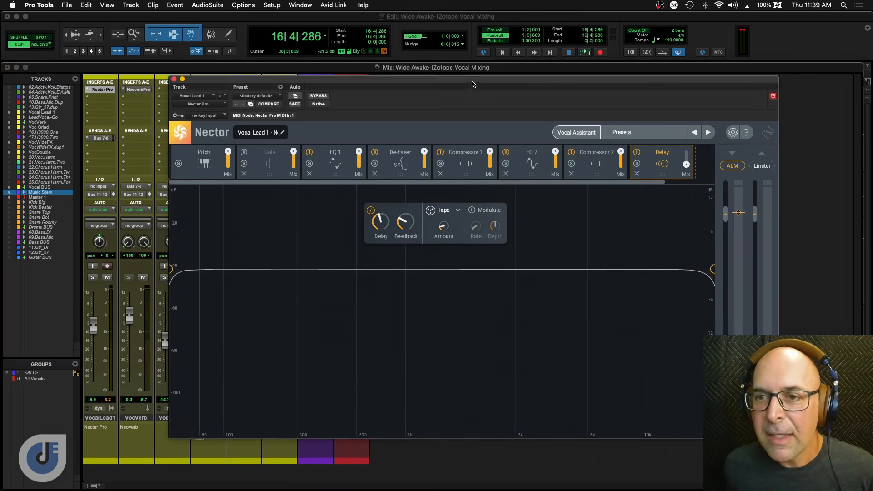
drag(473, 82, 415, 74)
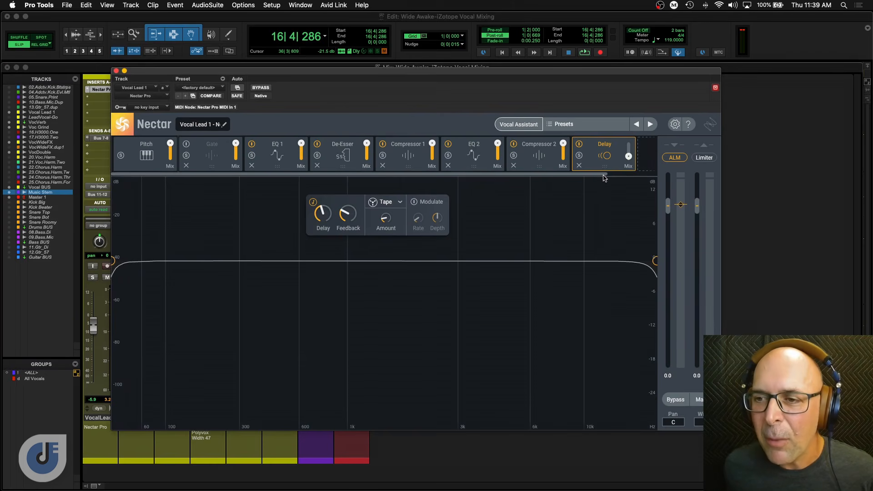
- Add a Saturation module to the Nectar chain and place it between Compressor 2 and Delay
scroll(603, 178, right, 3)
click(614, 155)
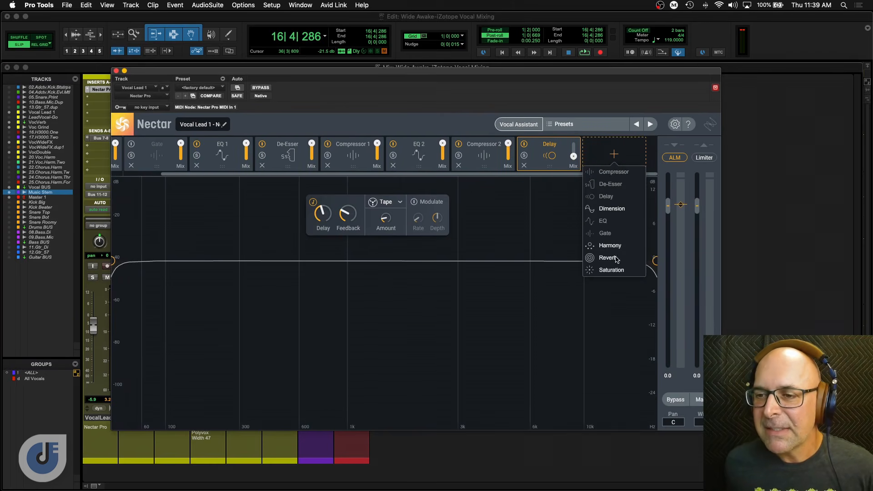
click(611, 270)
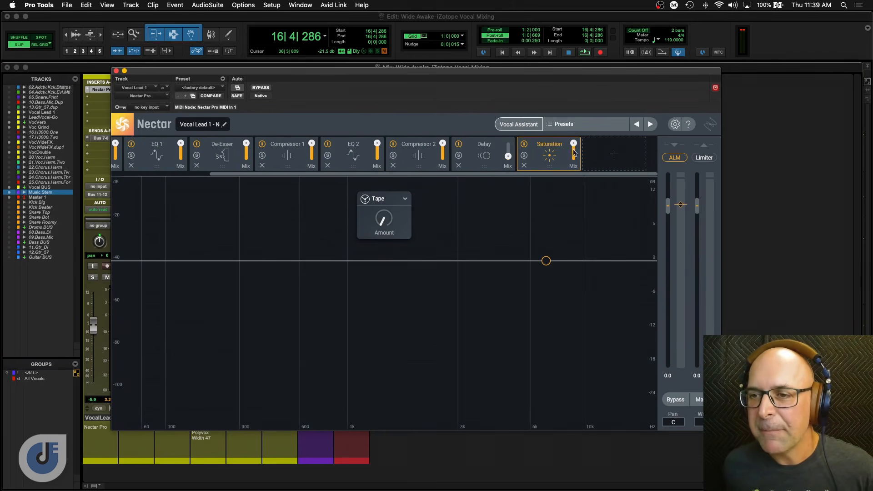
drag(554, 166, 485, 169)
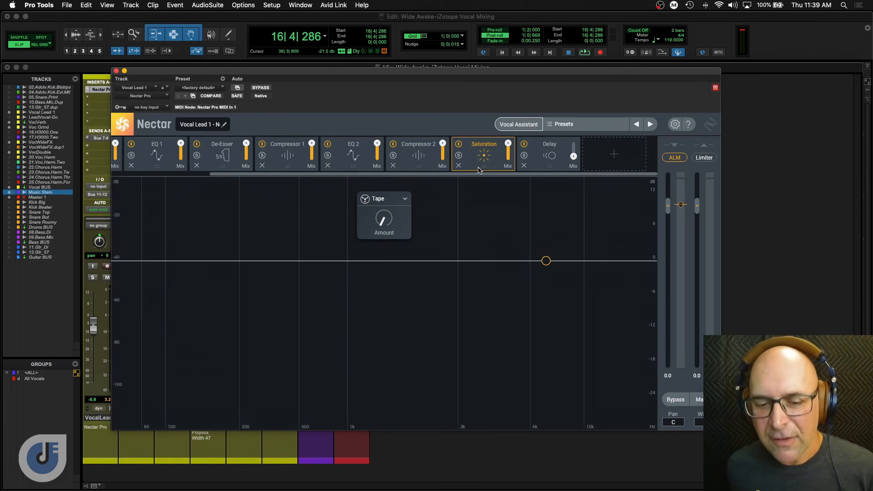
- Set the Saturation module's mode to Warm and raise its Amount
click(392, 202)
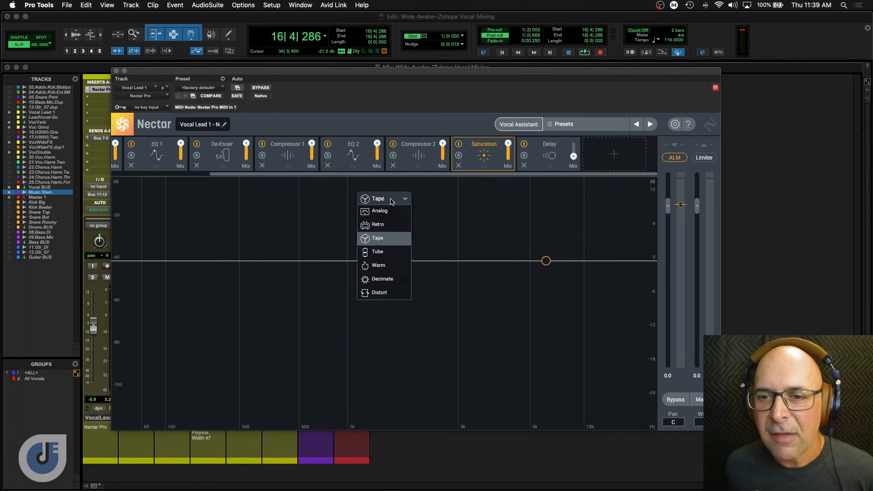
click(378, 265)
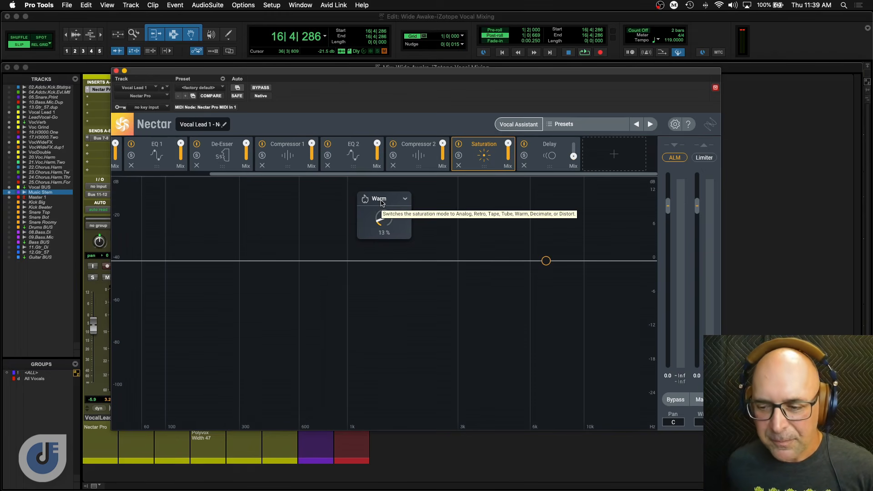
drag(382, 193, 382, 191)
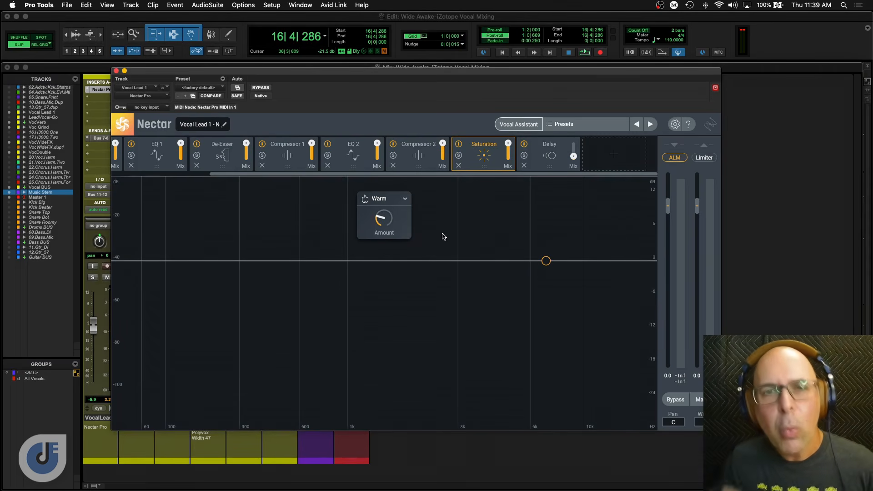
- Recall memory location 1 and play the lead vocal from there with the Warm saturation active
key(KP_Decimal)
key(1)
key(KP_Decimal)
key(space)
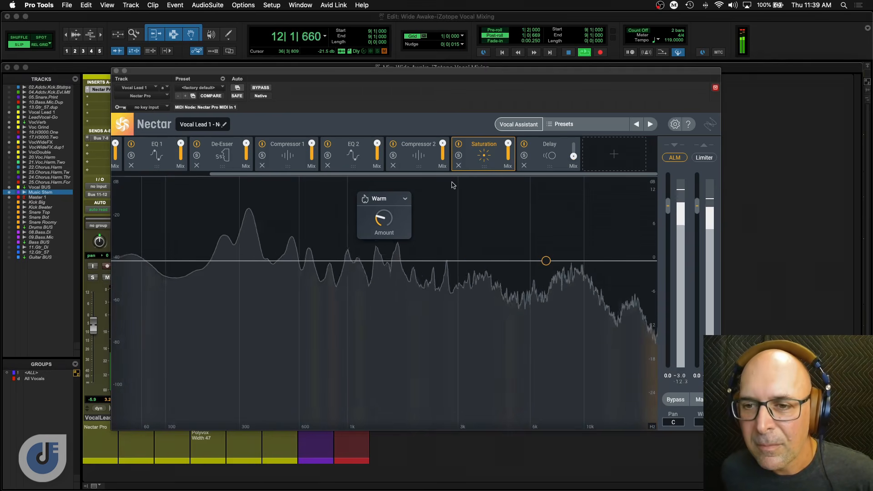
- Replay the same passage with Saturation bypassed and again with it re-enabled to compare the sound
click(459, 144)
key(space)
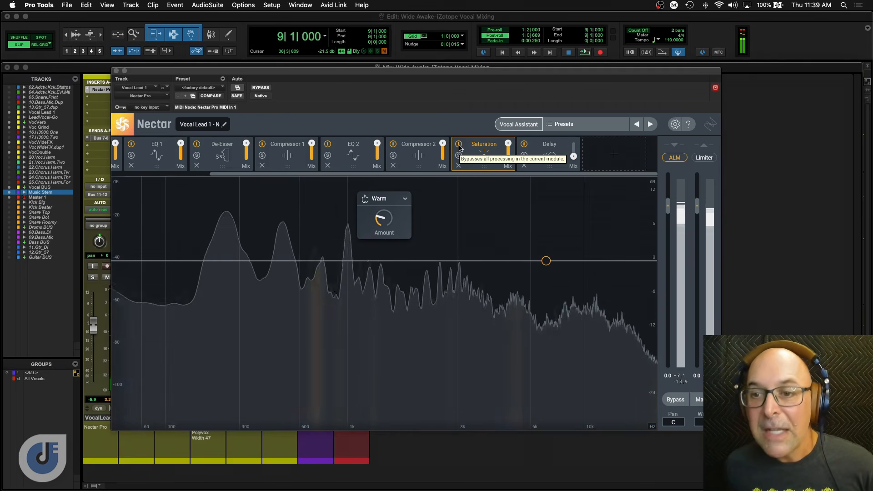
key(space)
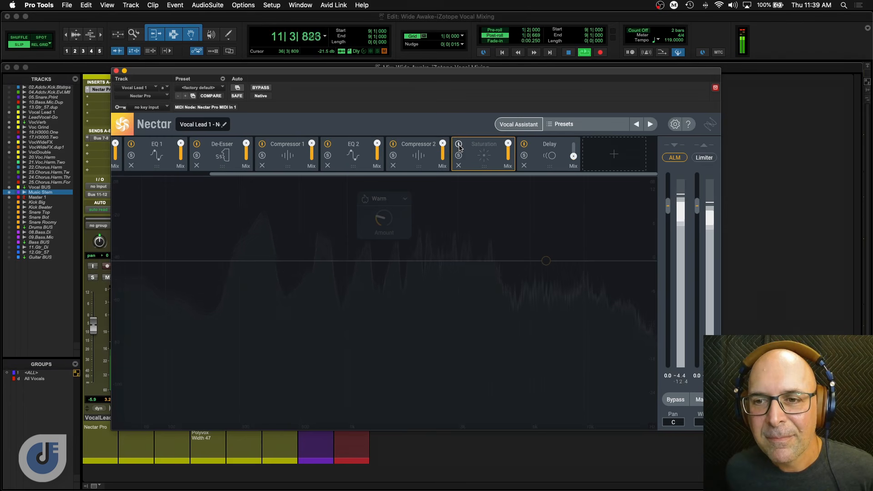
key(space)
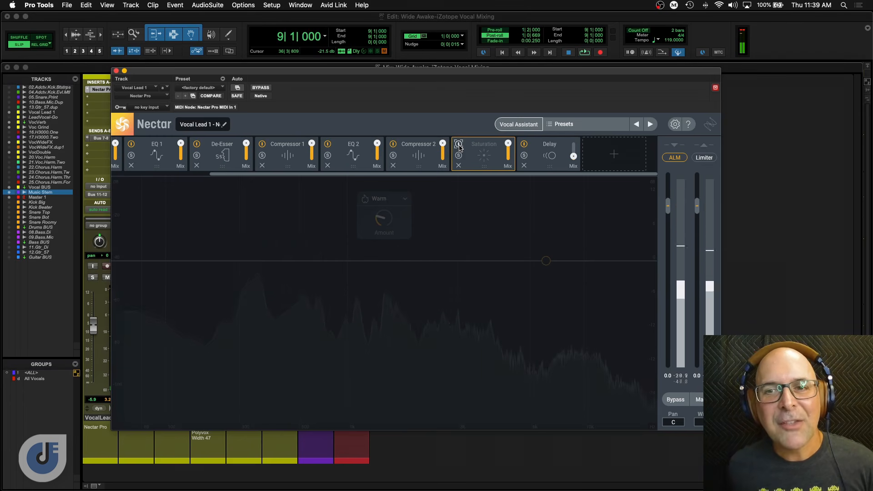
click(458, 144)
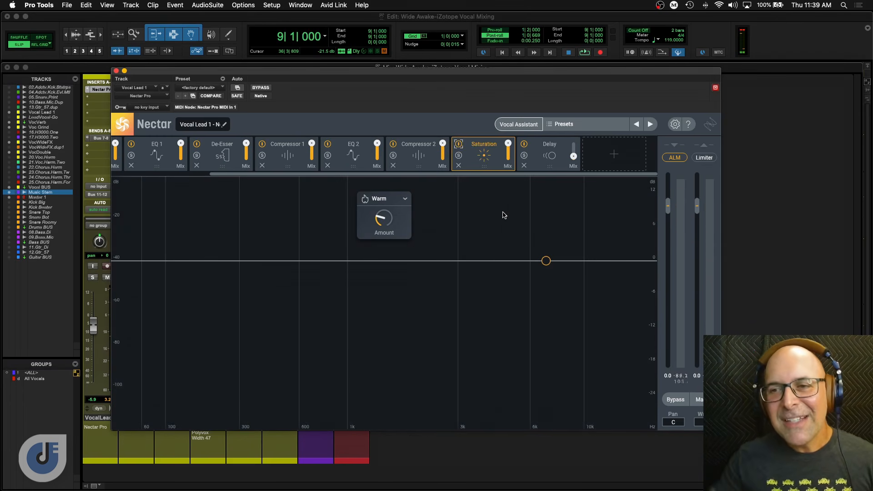
key(space)
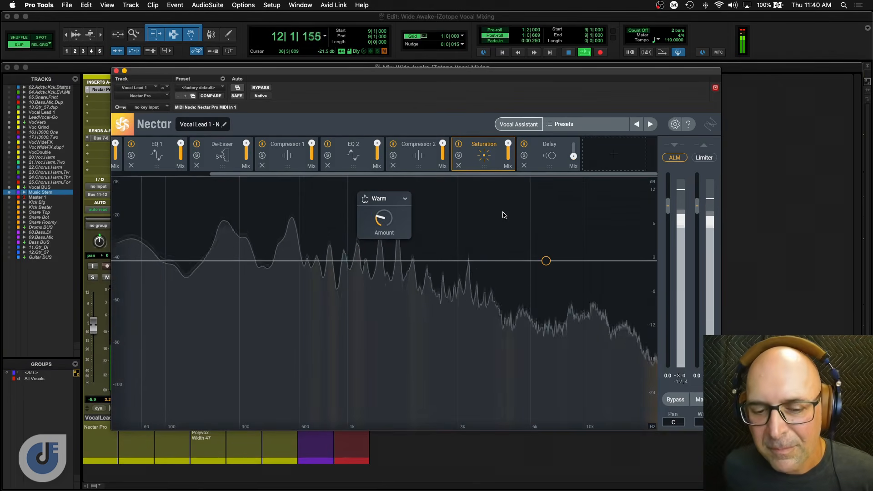
key(space)
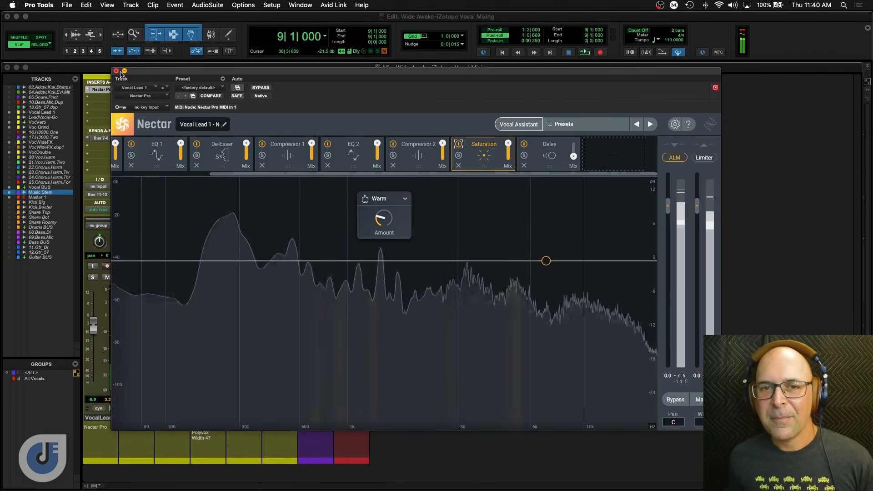
- Close Nectar, solo the unmuted VocWideFX track and set its fader to about -10.2 dB while playing it
click(116, 71)
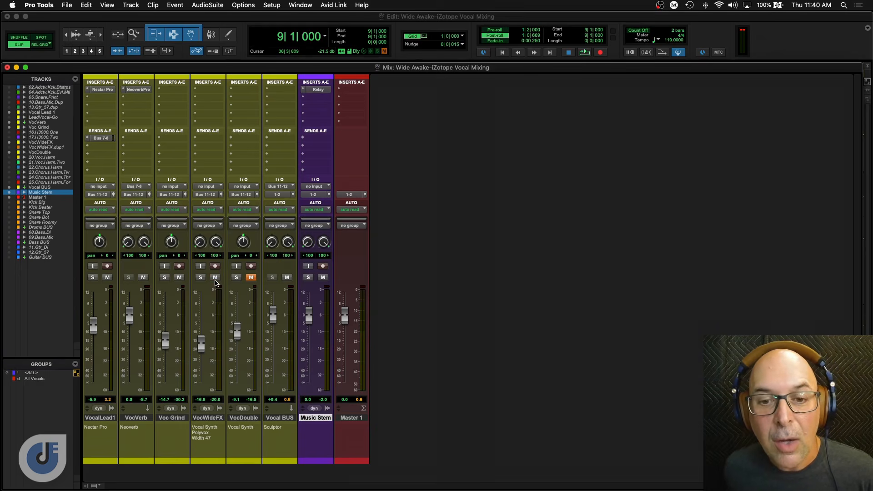
drag(201, 344, 205, 371)
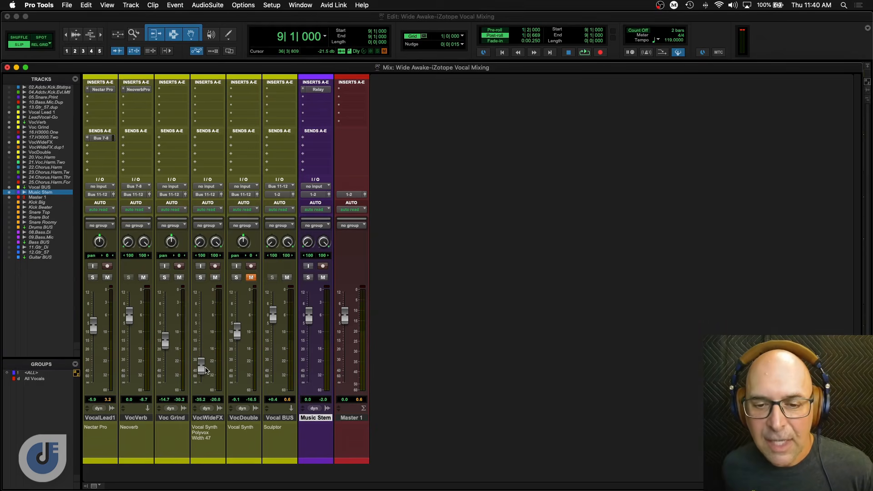
click(201, 278)
key(space)
drag(201, 368, 203, 341)
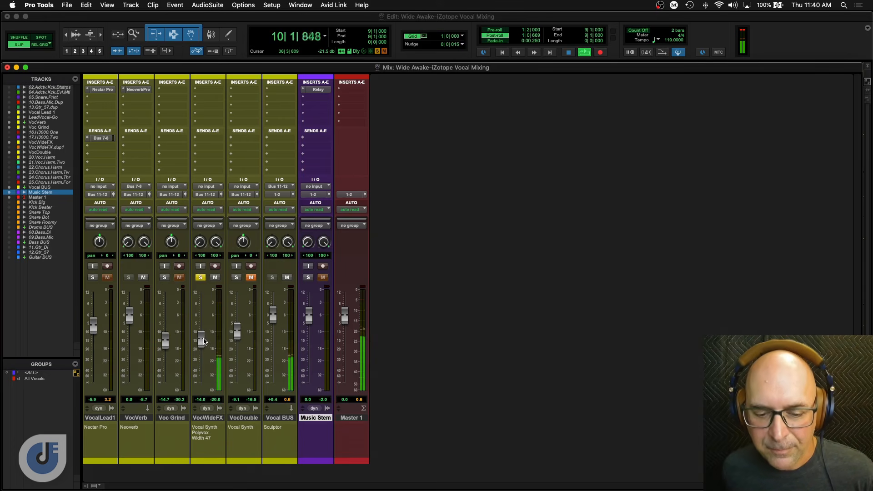
drag(203, 341, 206, 335)
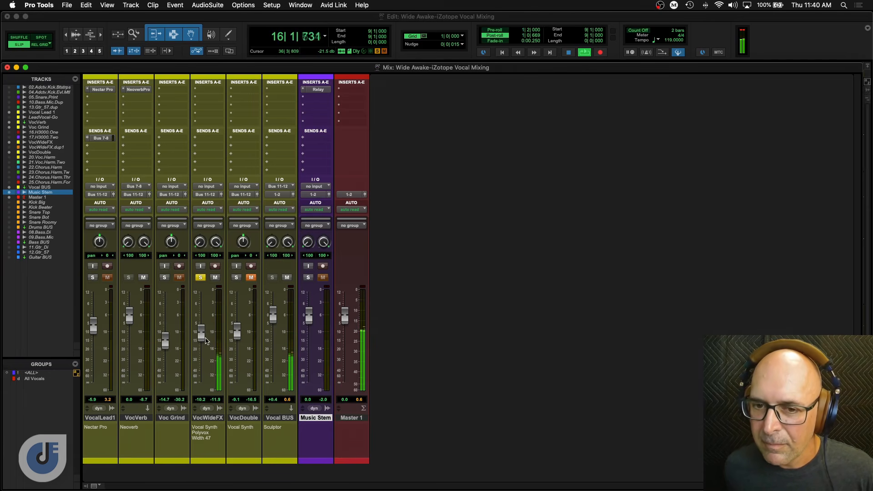
key(space)
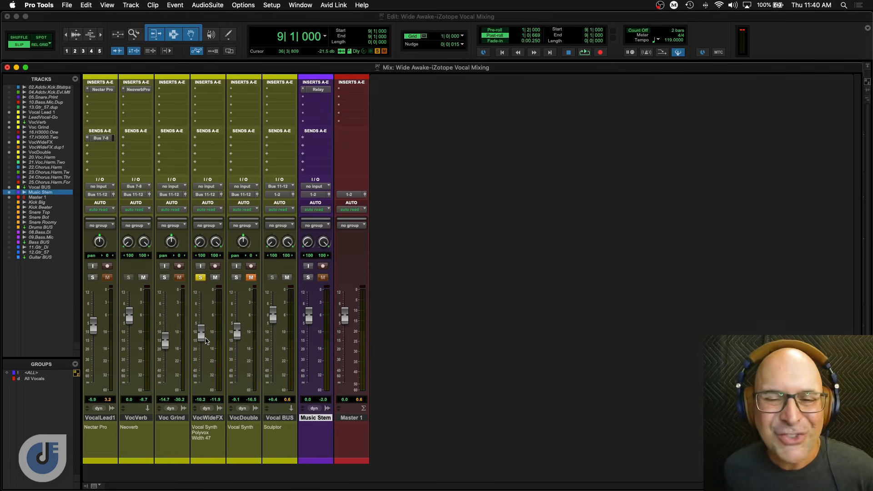
- Insert VocalSynth Pro (stereo) in the first insert slot of the VocWideFX track
click(216, 94)
click(219, 74)
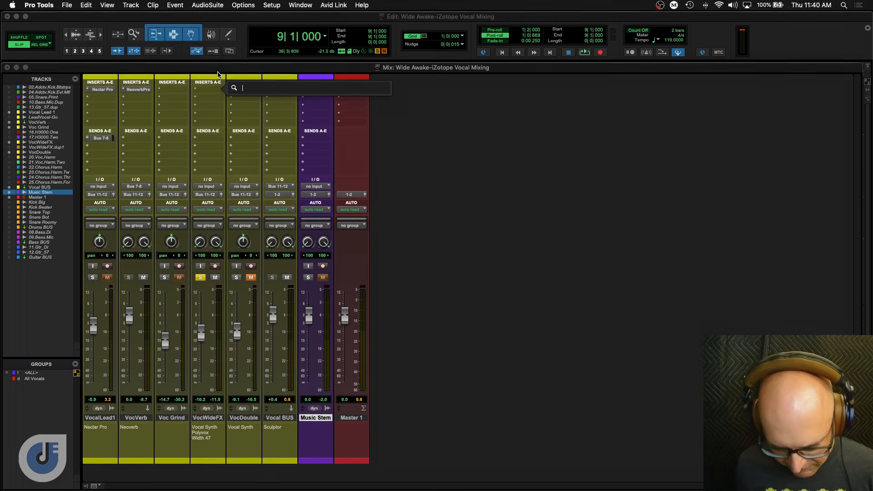
text(Voca)
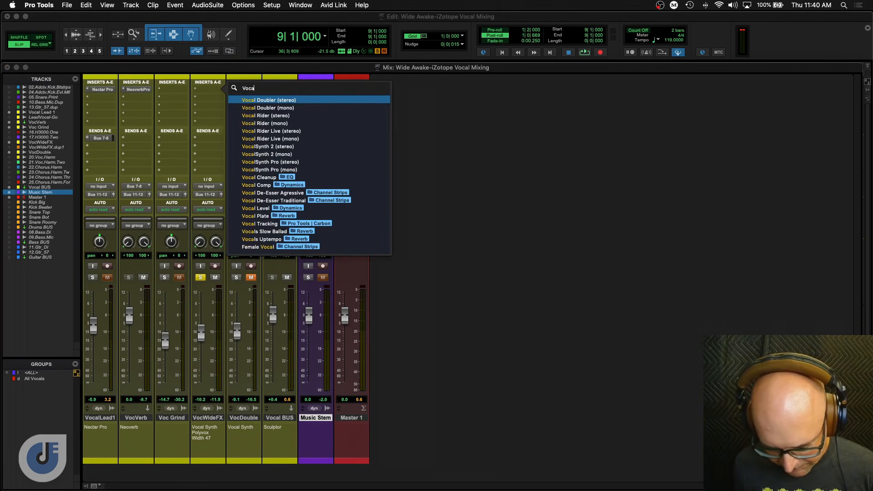
text(lsynt)
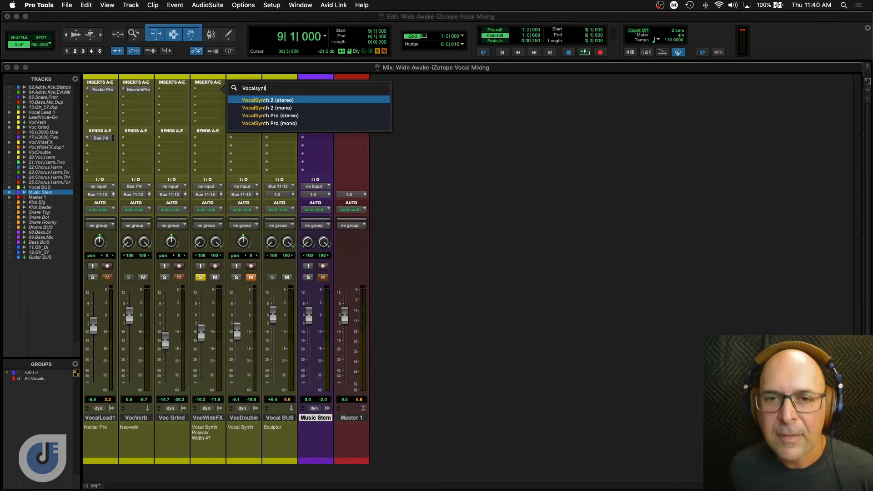
click(278, 115)
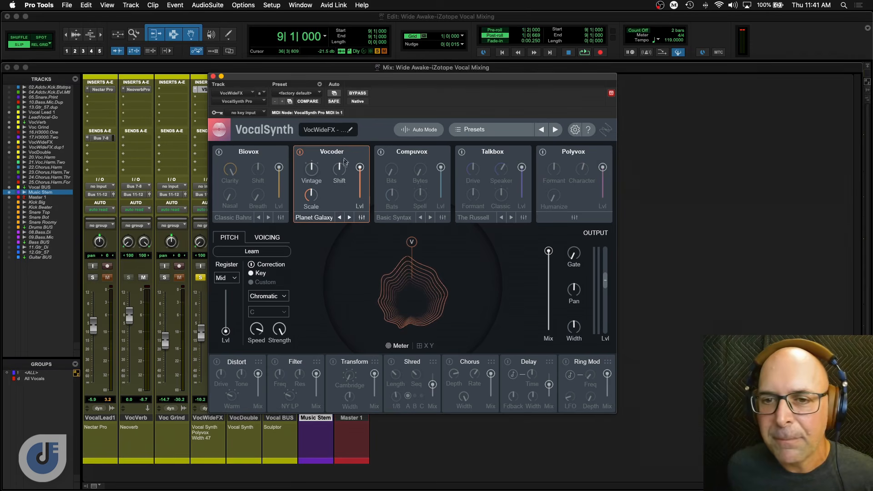
- Enable Polyvox and disable Vocoder in VocalSynth, and play the soloed track through it
click(543, 151)
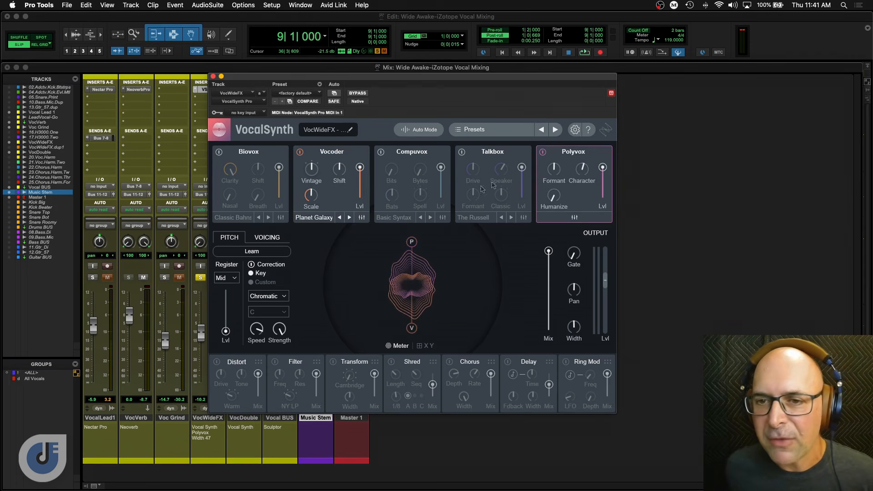
click(300, 154)
key(space)
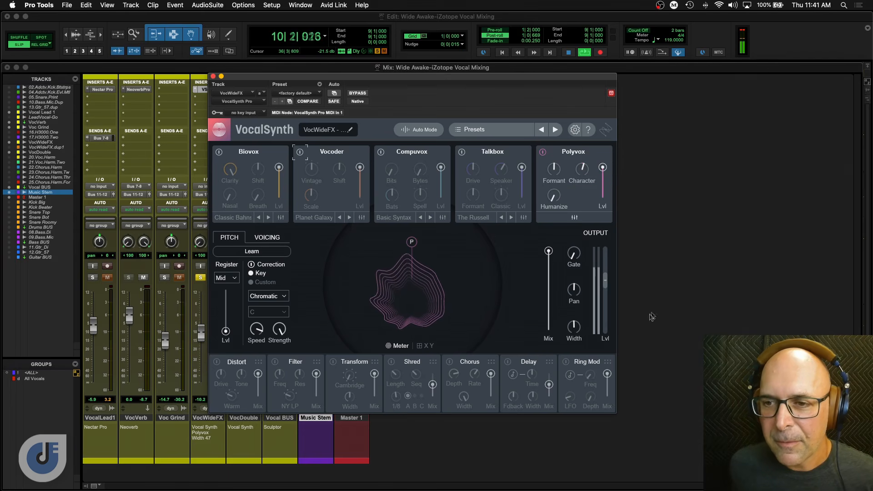
- Increase VocalSynth's output Width and raise the VocWideFX fader to about -5.3 dB
mouse_move(574, 327)
mouse_down()
mouse_move(578, 295)
mouse_move(577, 315)
mouse_up()
key(space)
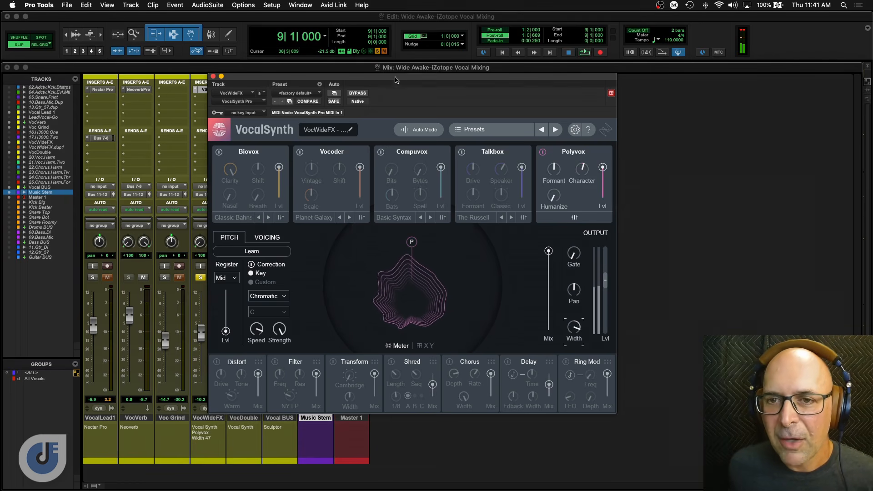
drag(396, 76, 421, 65)
drag(201, 340, 201, 328)
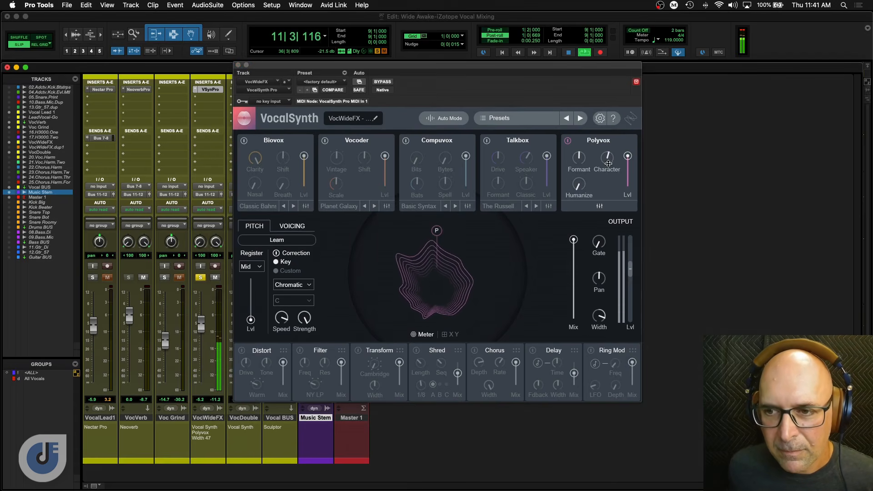
- Turn Polyvox off and on, and bypass and re-enable VocalSynth during playback to compare the effect
click(567, 141)
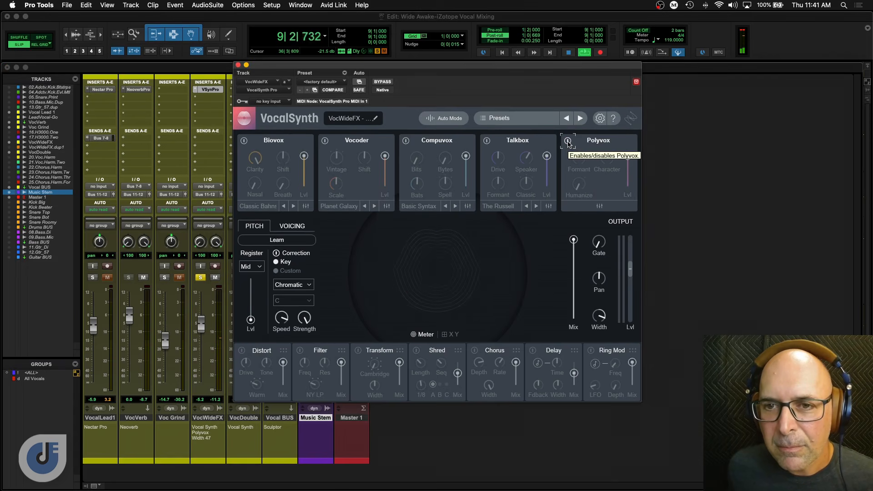
click(568, 140)
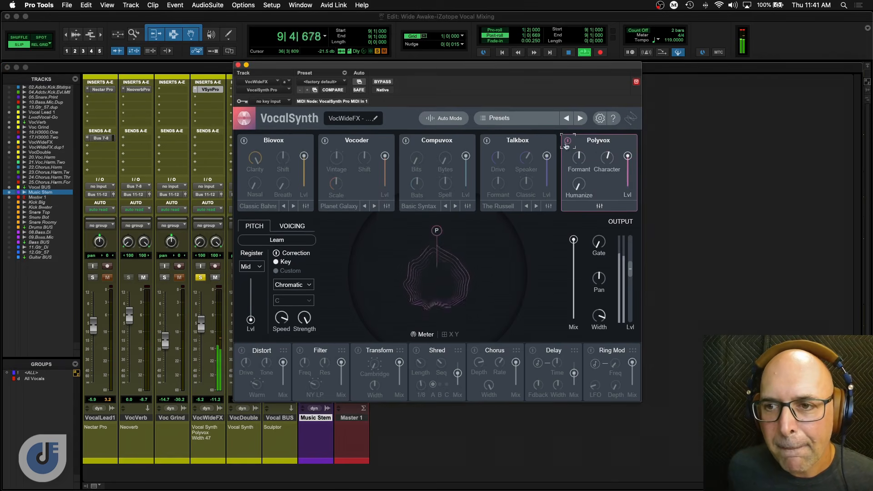
click(382, 83)
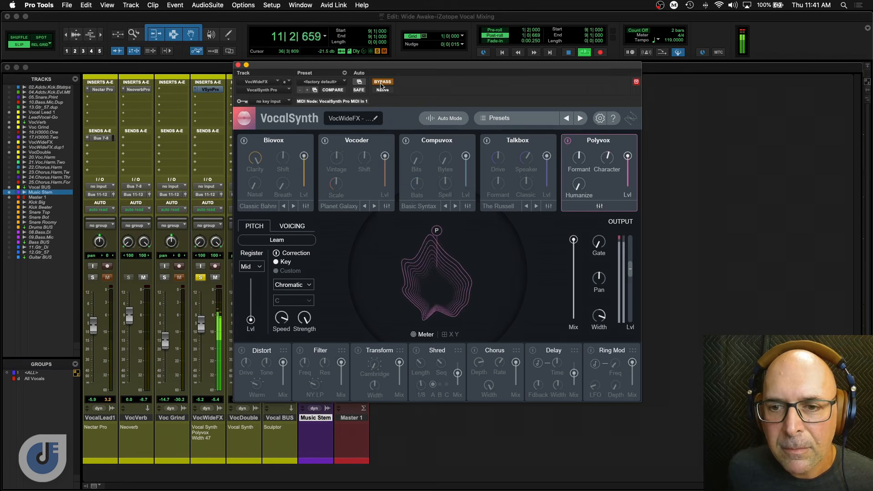
click(381, 83)
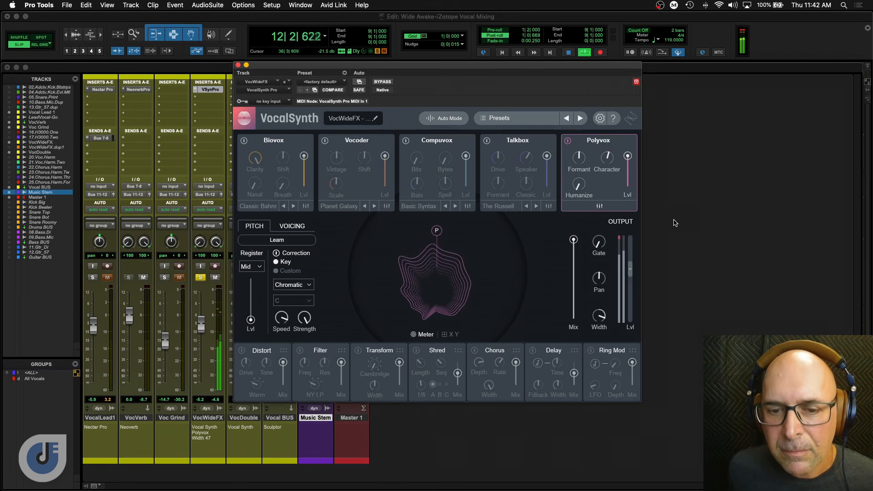
- Set VocalSynth's output Gate to -26 on the VocWideFX track and audition the result
key(space)
mouse_move(598, 245)
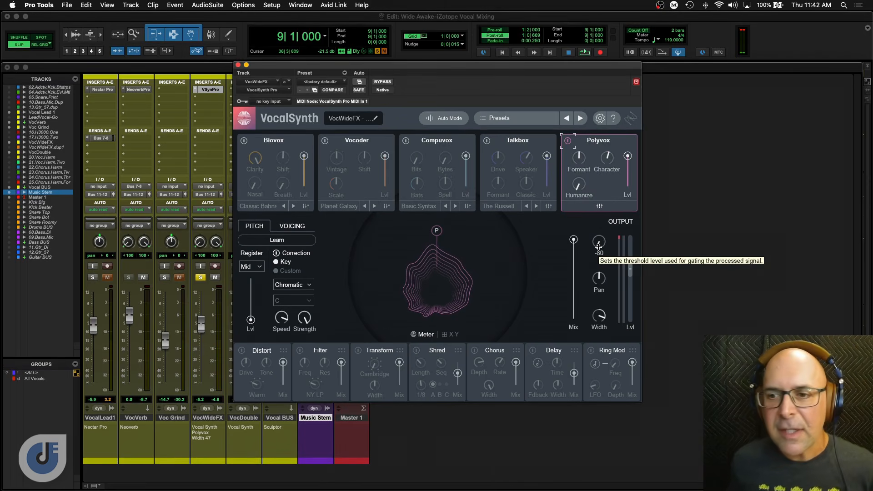
drag(598, 235, 598, 187)
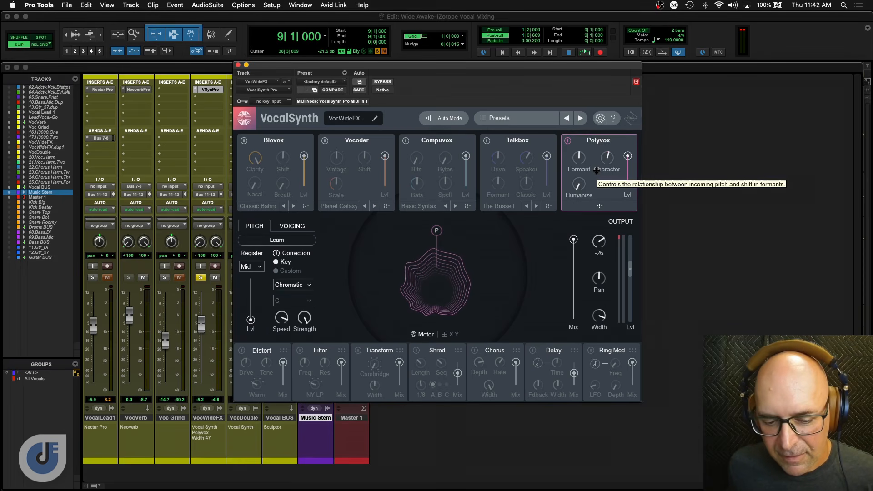
key(space)
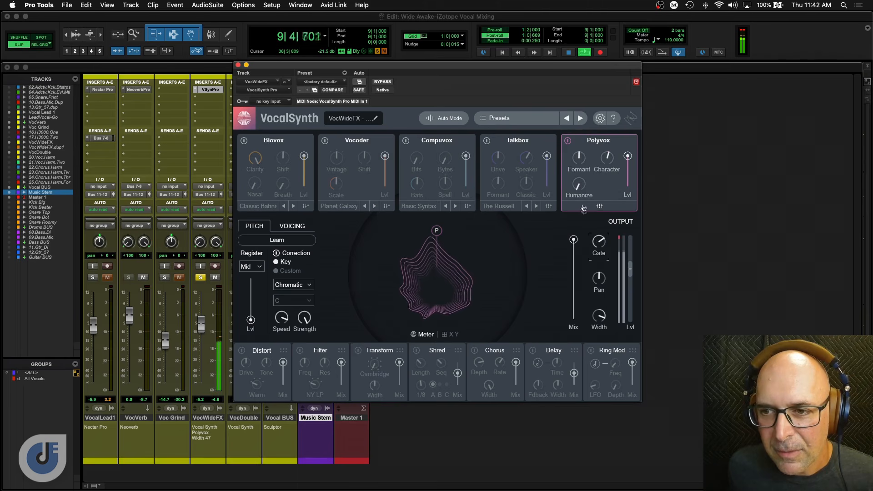
key(space)
- Raise Polyvox's Character and lower its Formant slightly below zero, auditioning the soloed VocWideFX track
mouse_move(610, 163)
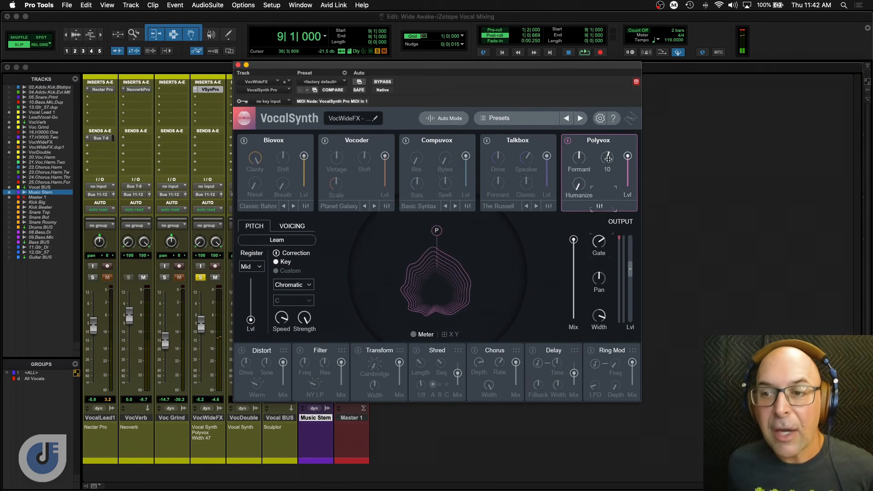
mouse_move(581, 160)
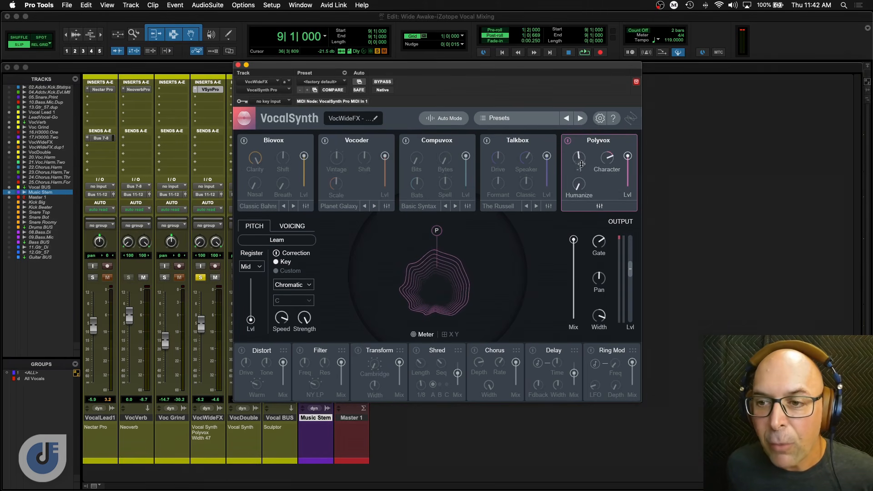
key(space)
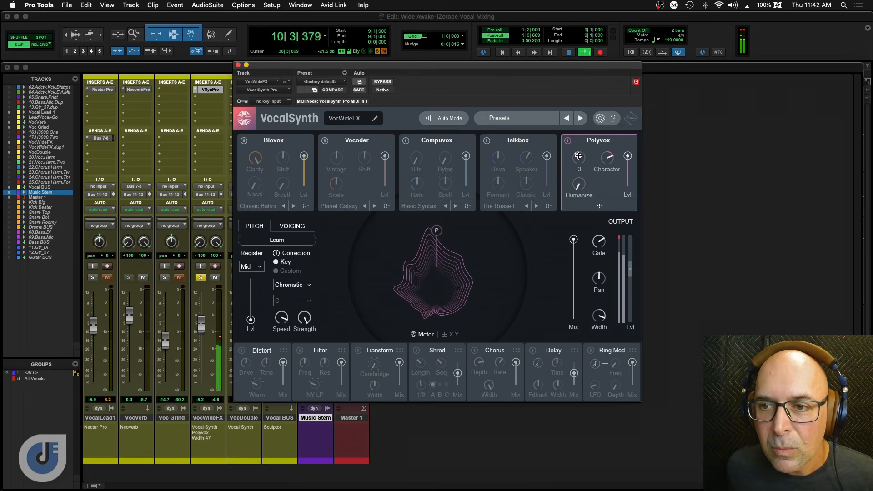
drag(578, 151, 579, 145)
key(space)
- With VocalLead1 also soloed, lower the VocWideFX fader to about -17.4 dB and raise Polyvox's Formant slightly during playback
click(92, 277)
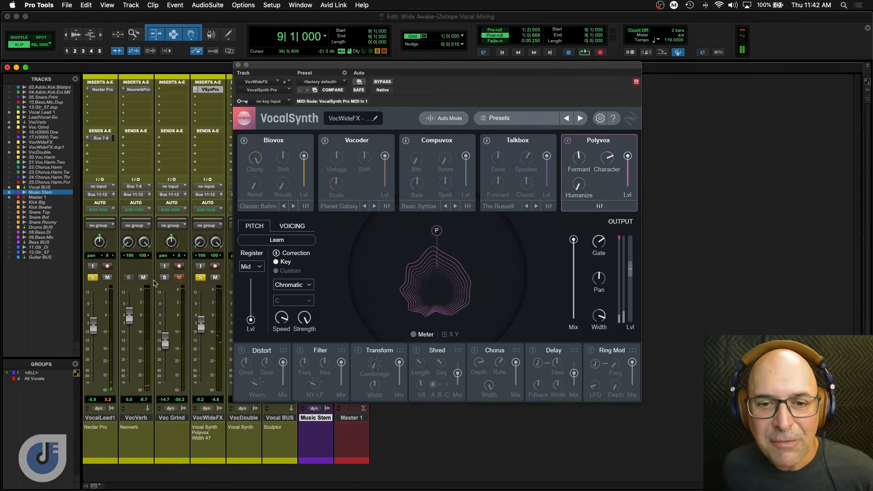
key(space)
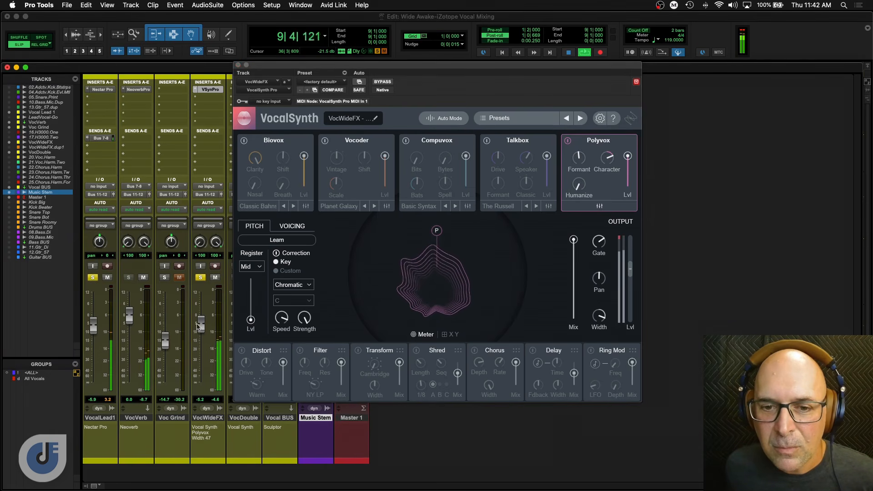
drag(198, 327, 203, 349)
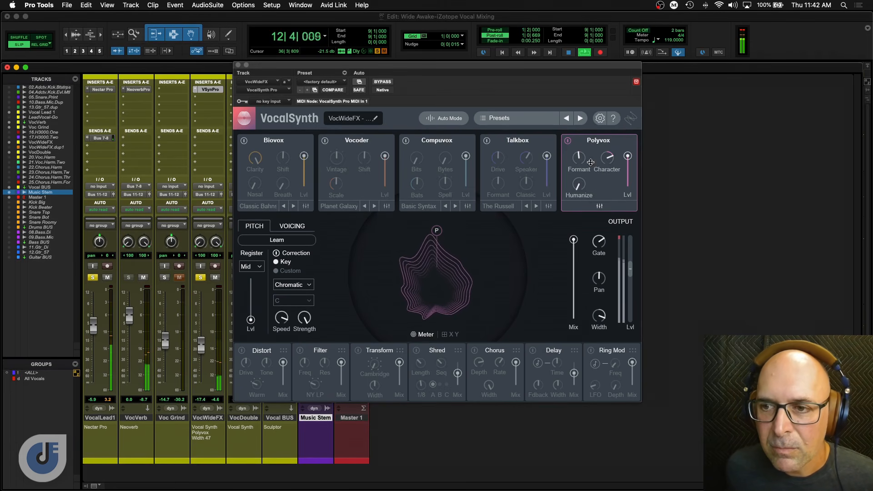
drag(579, 157, 581, 147)
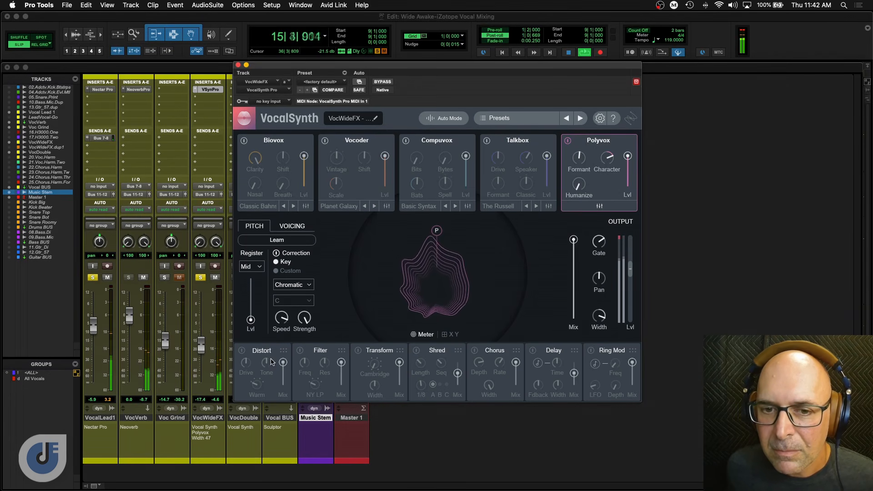
key(space)
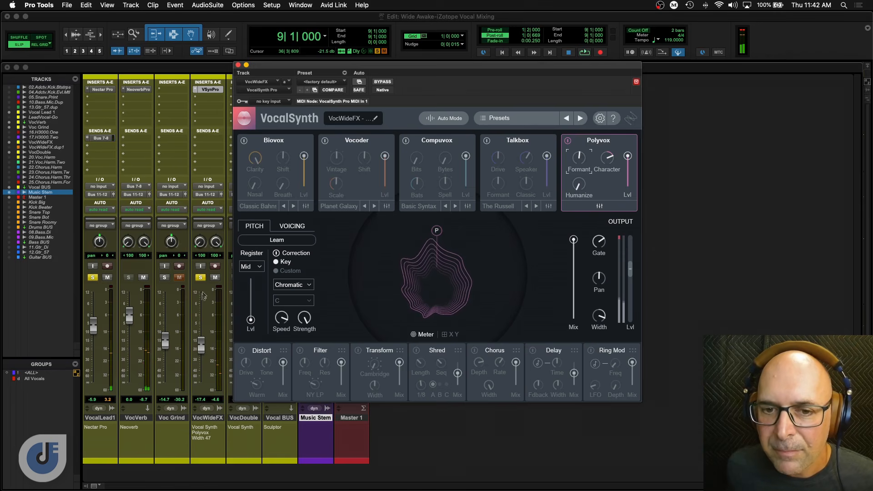
- Compare the lead with and without VocWideFX soloed, raise the VocWideFX fader to about -13.1 dB, and close VocalSynth
click(202, 277)
key(space)
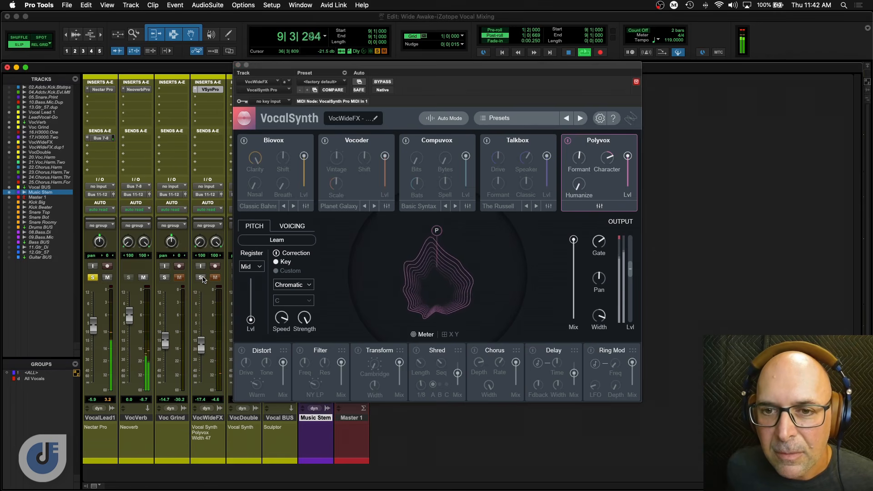
key(space)
click(201, 278)
key(space)
drag(204, 346, 204, 342)
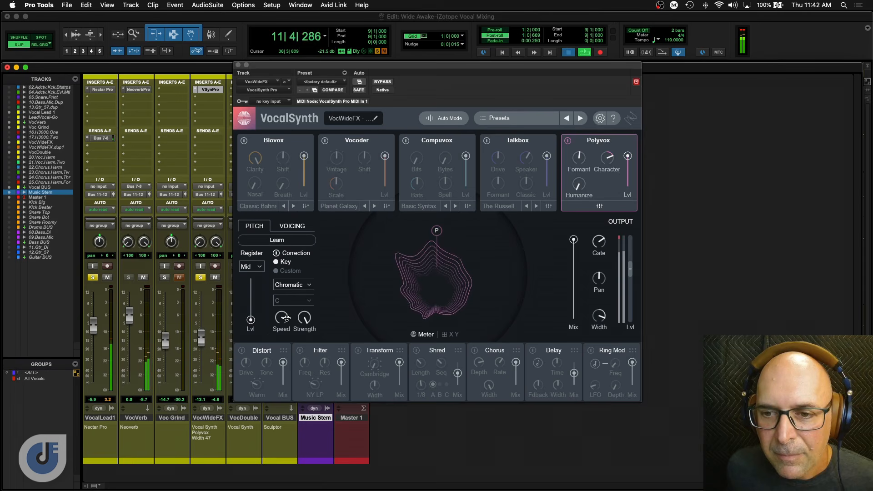
key(space)
mouse_move(286, 318)
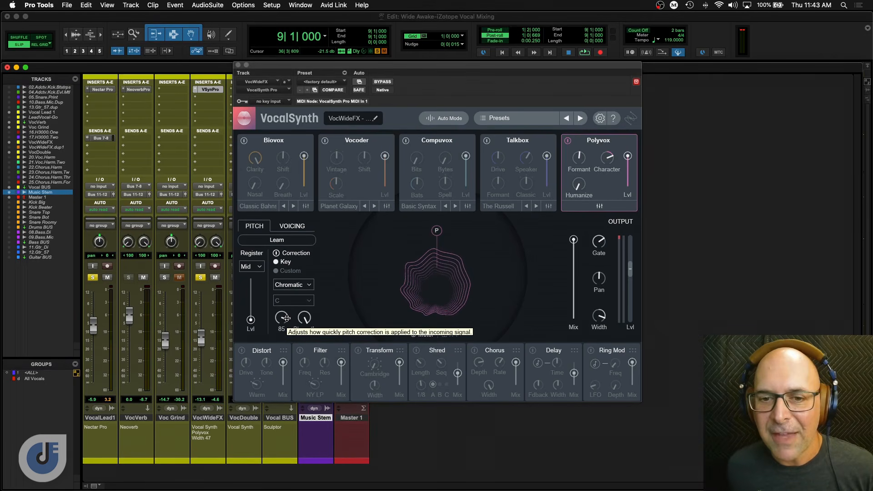
click(238, 66)
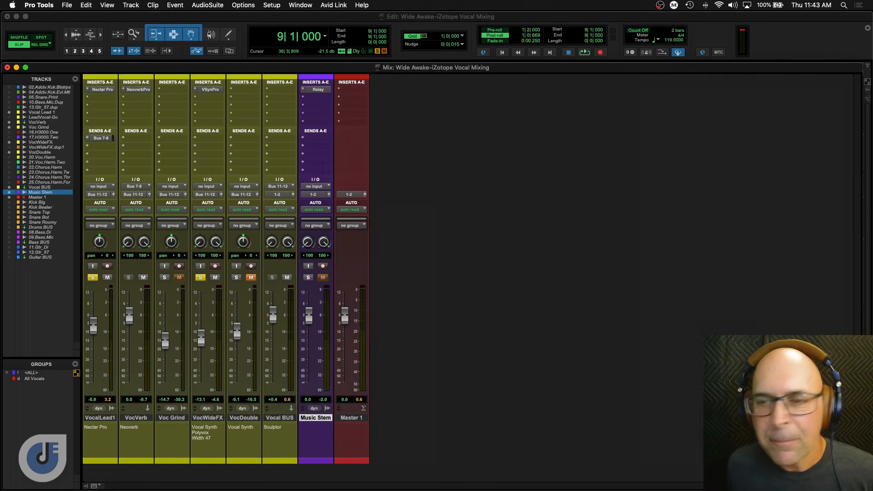
- Recall memory location 2 and unsolo the VocWideFX track
key(KP_Decimal)
key(KP_2)
key(KP_Decimal)
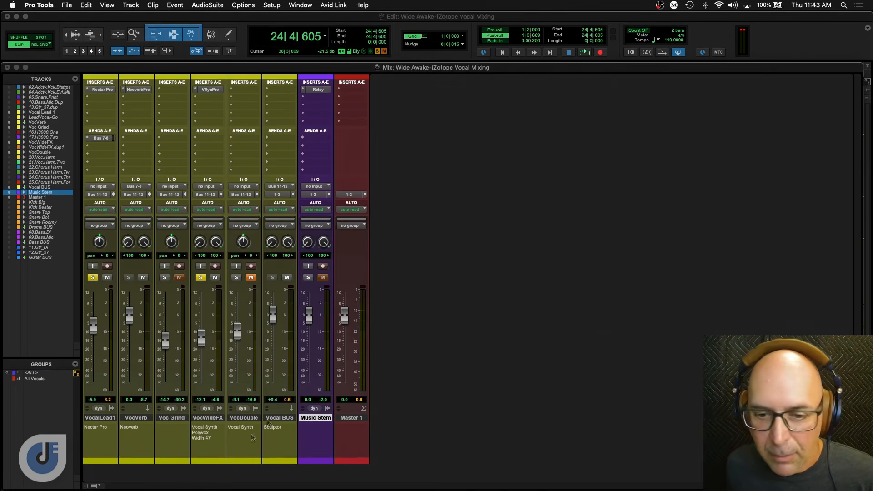
click(201, 278)
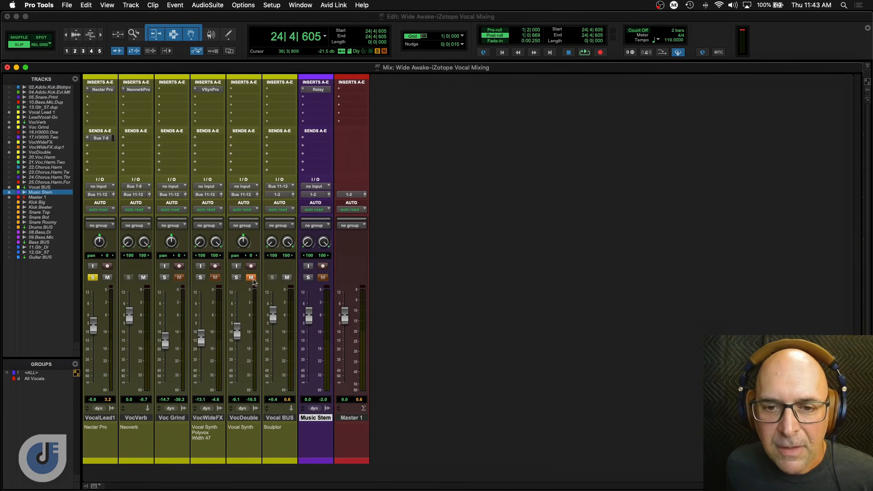
- Insert VocalSynth Pro (mono) in the first insert slot of the VocDouble track
click(253, 93)
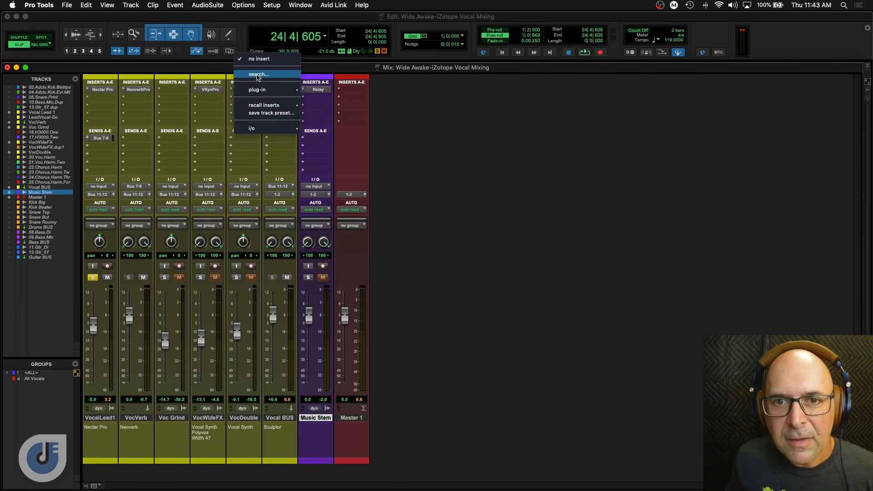
click(257, 77)
click(254, 89)
text(V)
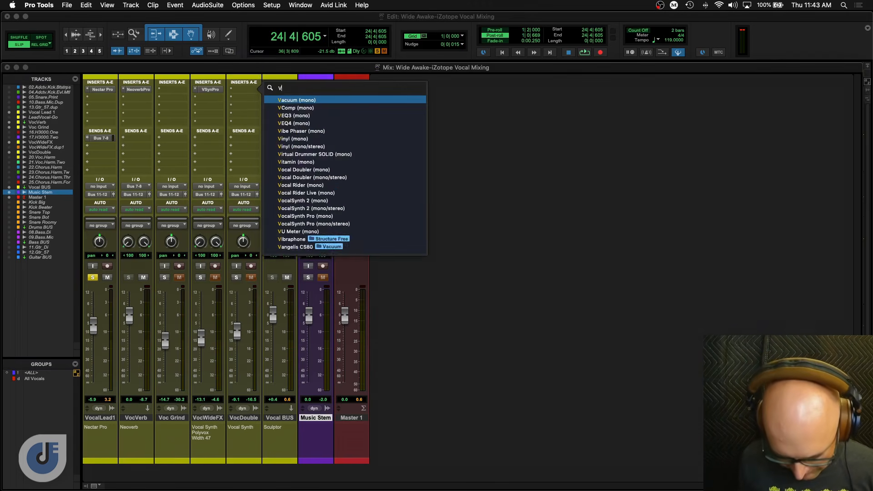
text(ocal)
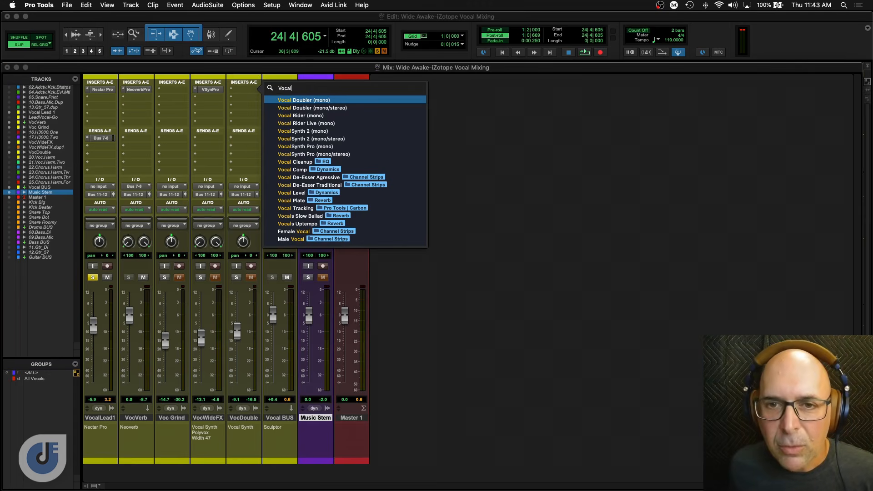
text(synth)
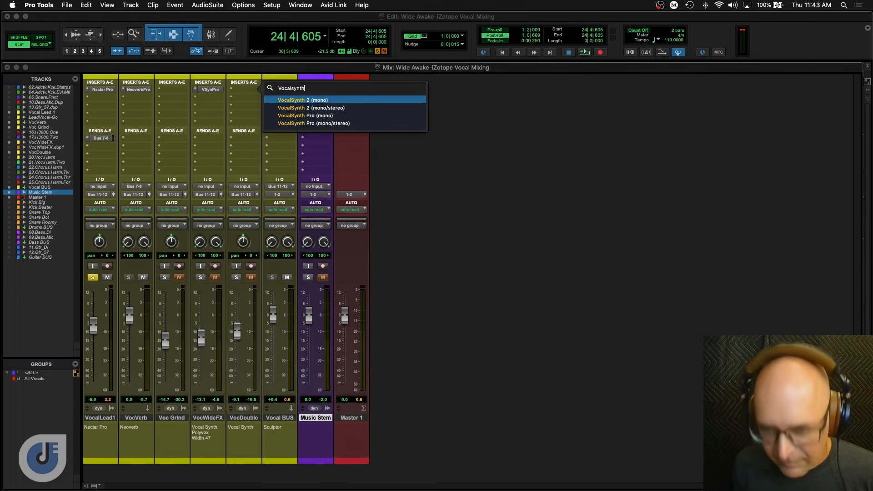
click(328, 116)
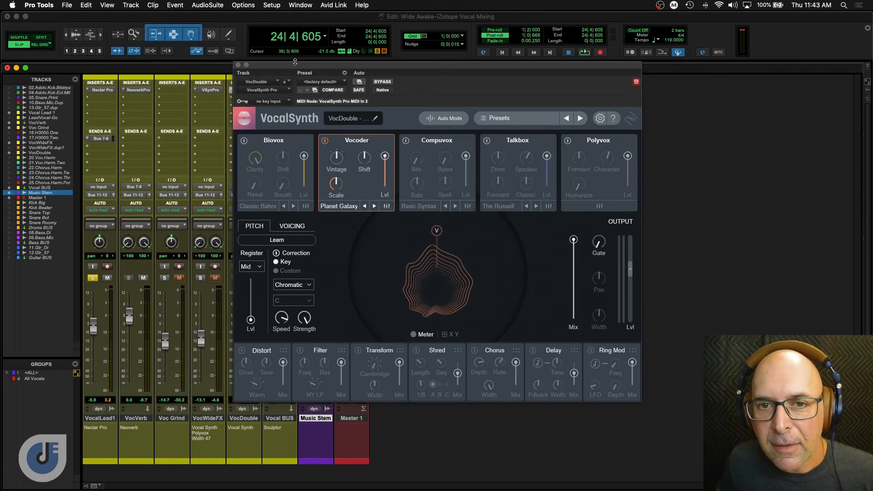
- Solo VocDouble instead of VocalLead1, and toggle VocalSynth's Vocoder module off and back on
drag(287, 72, 310, 88)
click(92, 276)
click(237, 277)
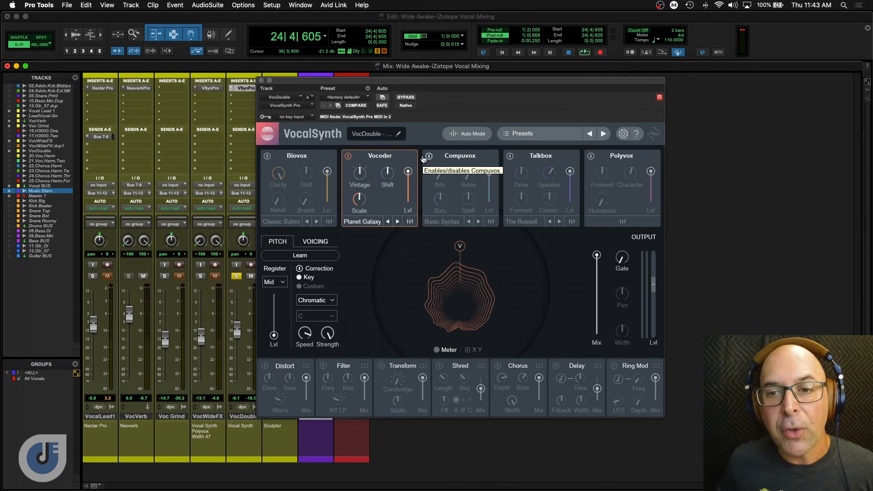
click(348, 156)
click(347, 156)
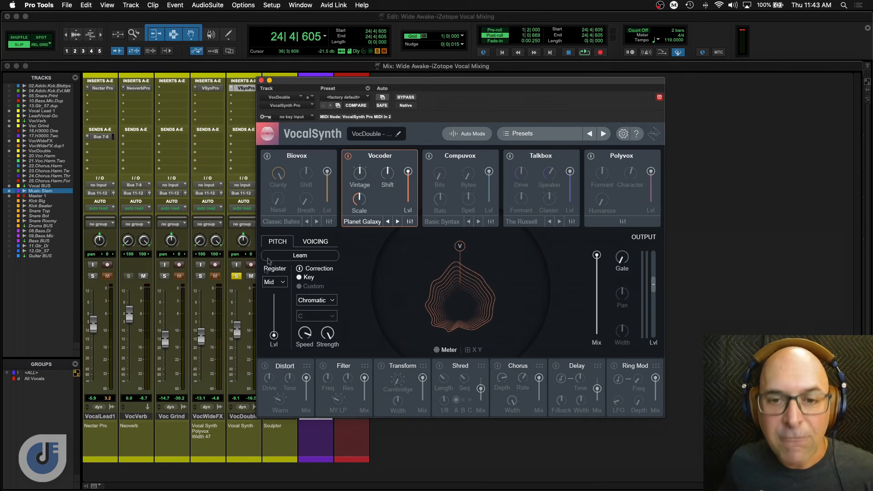
- Play the soloed VocDouble track through the Vocoder and raise its fader slightly
key(space)
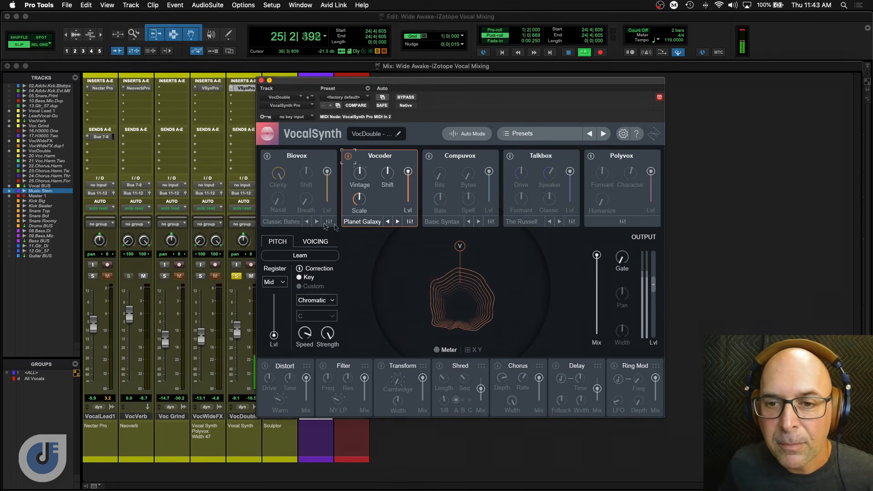
drag(237, 327, 240, 318)
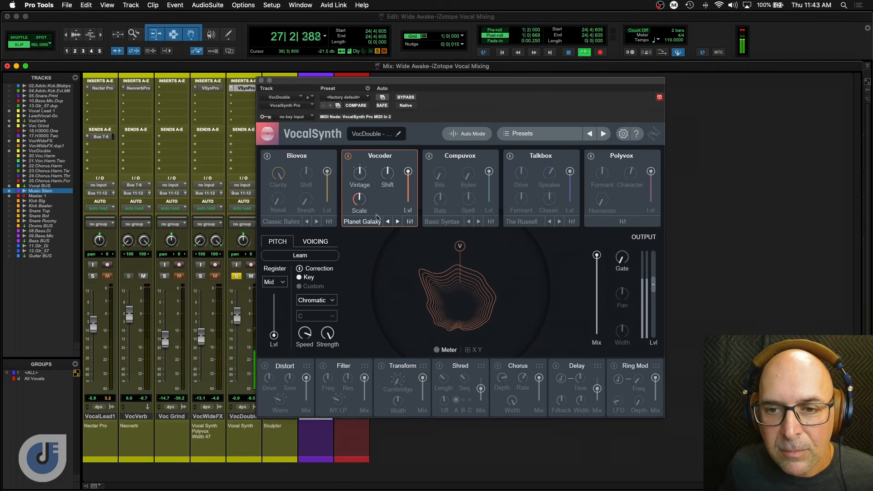
key(space)
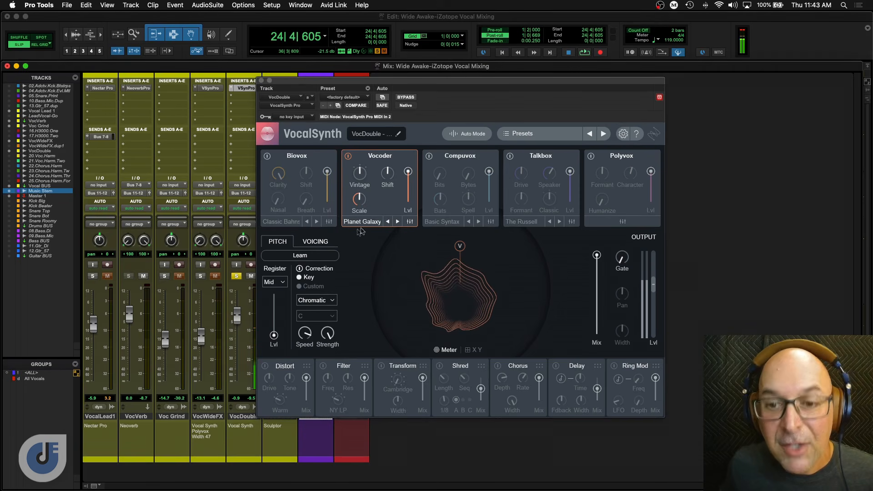
- Step the Vocoder preset from Planet Galaxy through Plastic Astros to Quirky Creatu, auditioning the presets
click(398, 221)
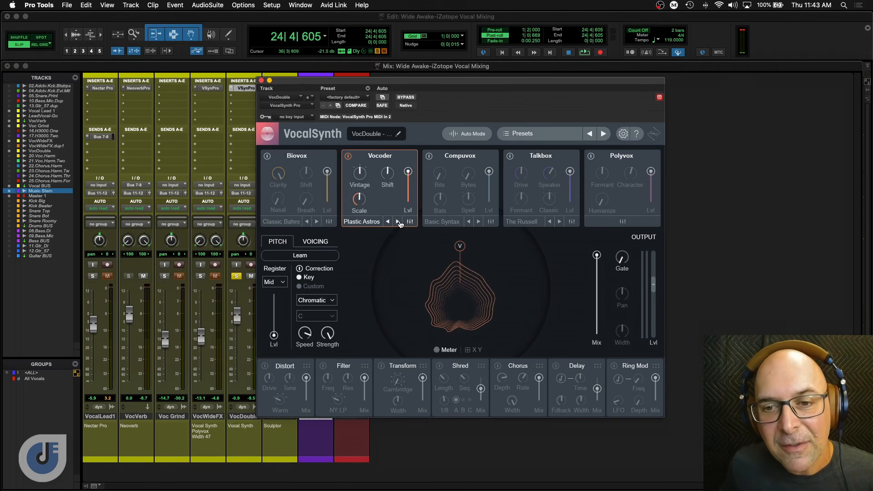
key(space)
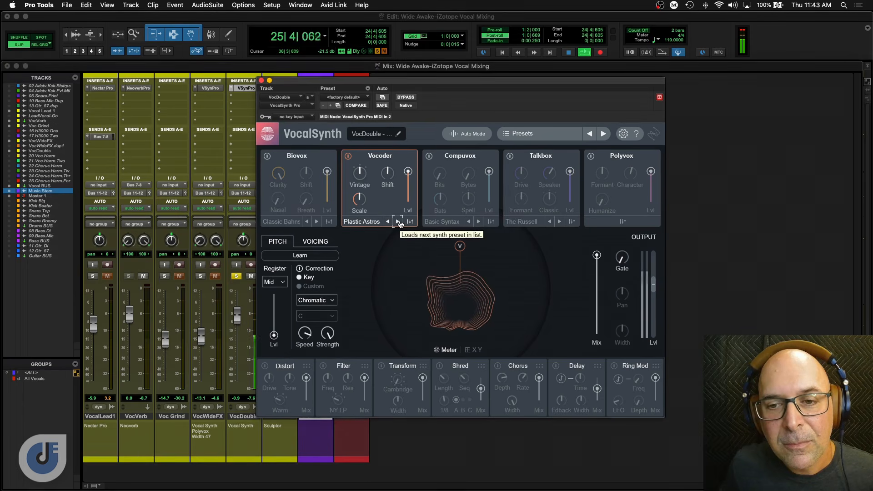
click(397, 222)
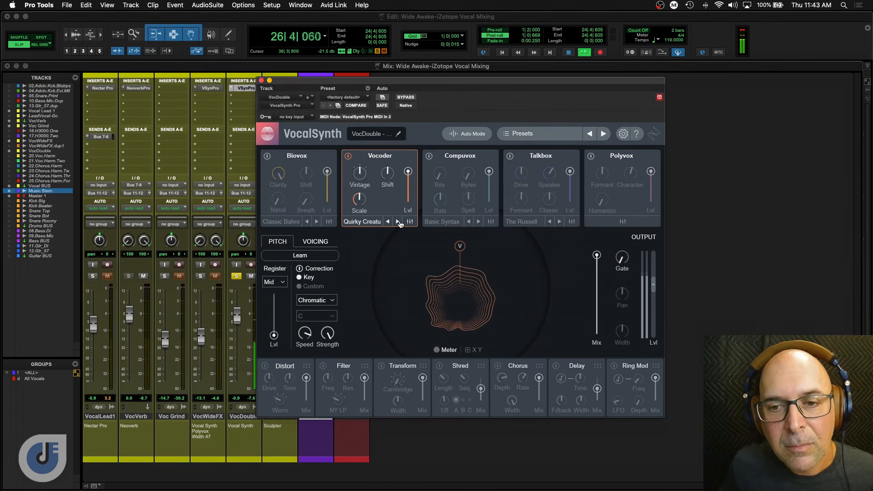
key(space)
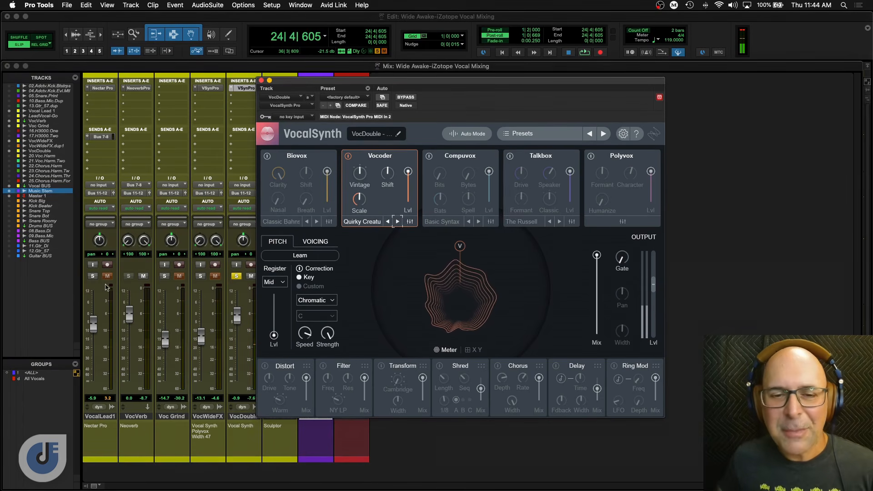
- Solo VocalLead1 alongside VocDouble and play the two tracks together
click(93, 276)
key(space)
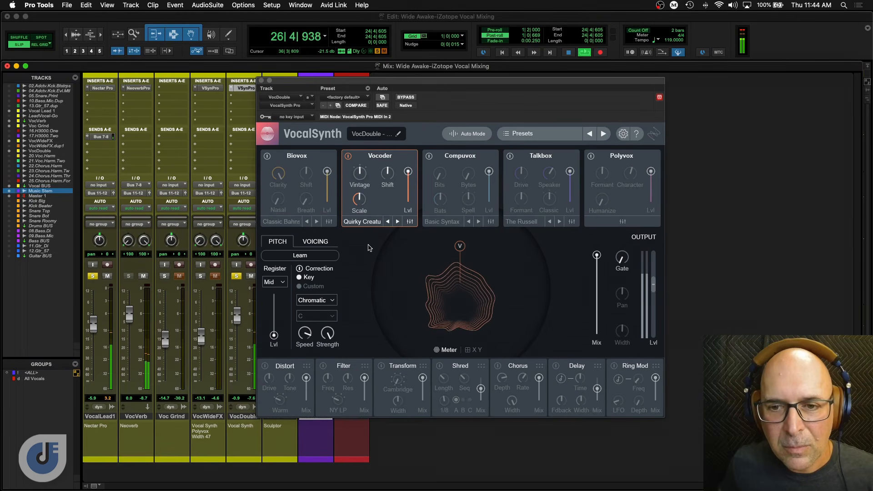
key(space)
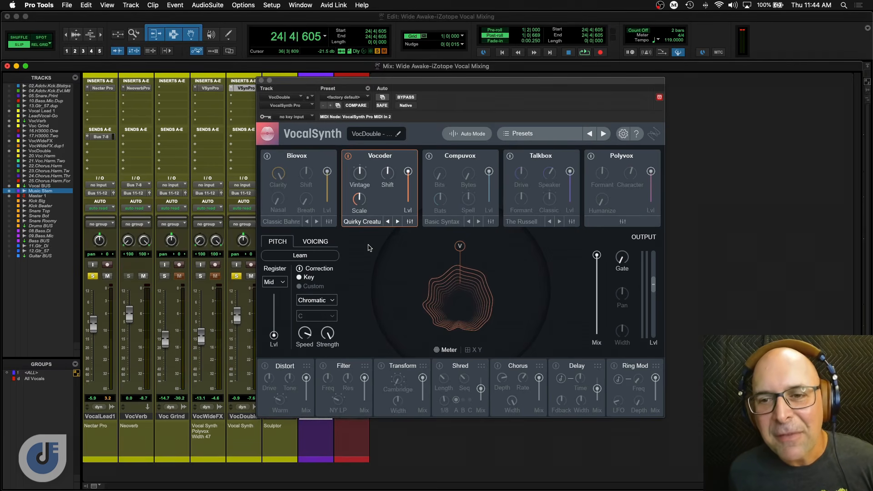
- Turn the Vocoder's Vintage control up to the Smooth mode on VocDouble
mouse_move(408, 172)
mouse_down()
mouse_move(409, 202)
mouse_move(410, 169)
mouse_up()
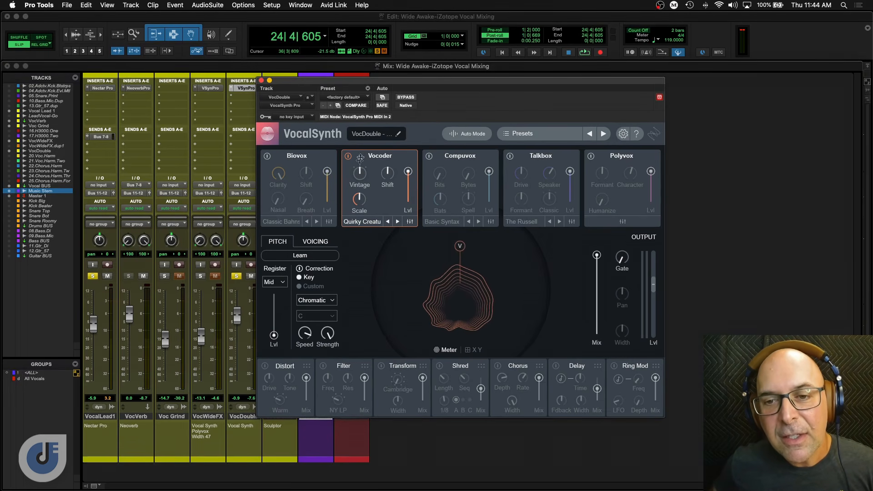
drag(365, 163, 368, 150)
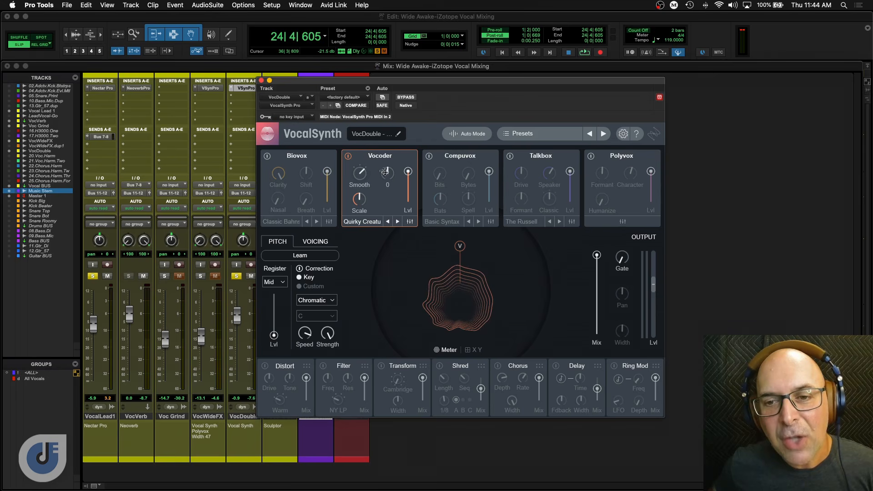
- Try the Vocoder's Shift control while playing VocDouble soloed without VocalLead1
click(96, 275)
key(space)
drag(386, 178, 386, 157)
key(space)
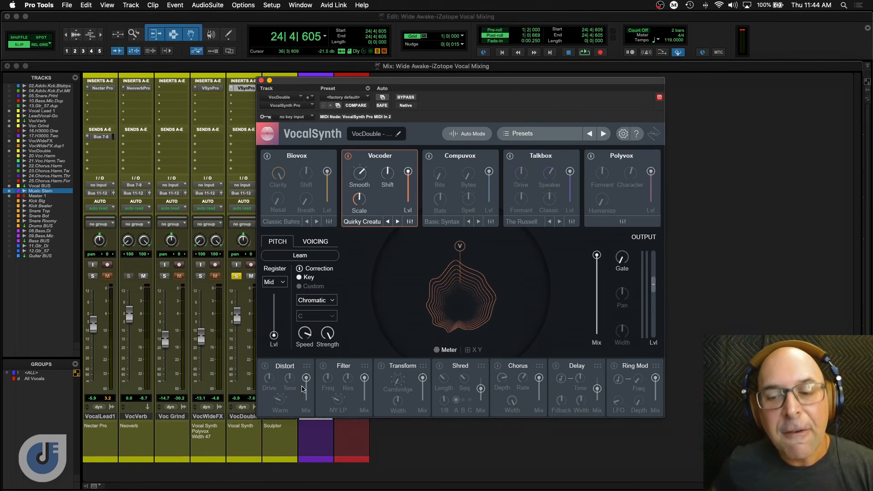
- Enable the VocalSynth Chorus effect on VocDouble and audition it with the track soloed
click(498, 366)
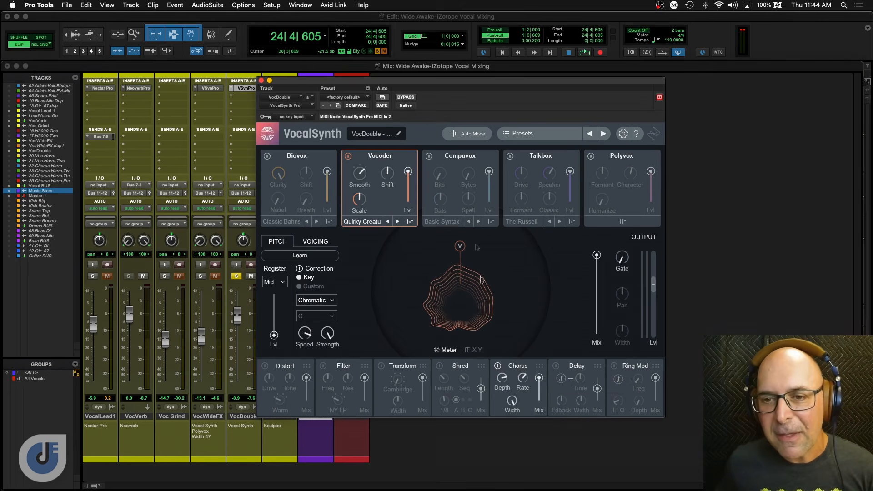
key(space)
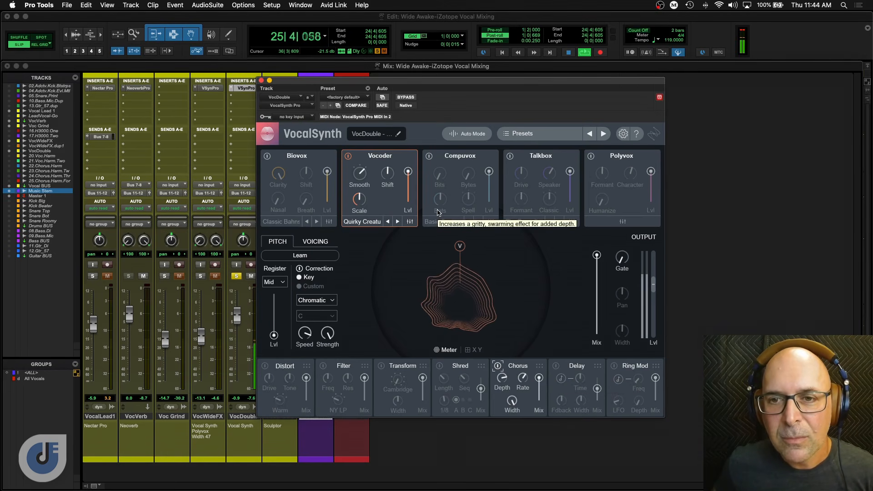
key(space)
- Solo VocalLead1 together with VocDouble and lower the VocDouble fader to -5.7 dB during playback
click(92, 276)
key(space)
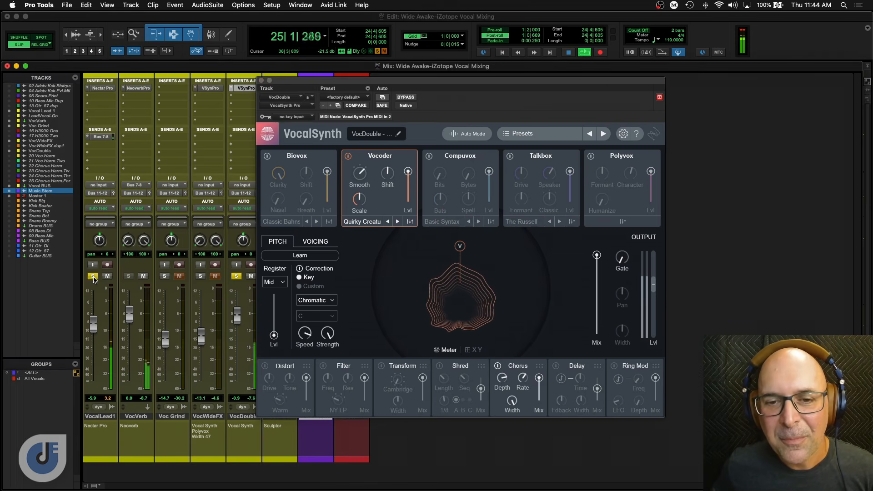
drag(237, 320, 237, 327)
key(space)
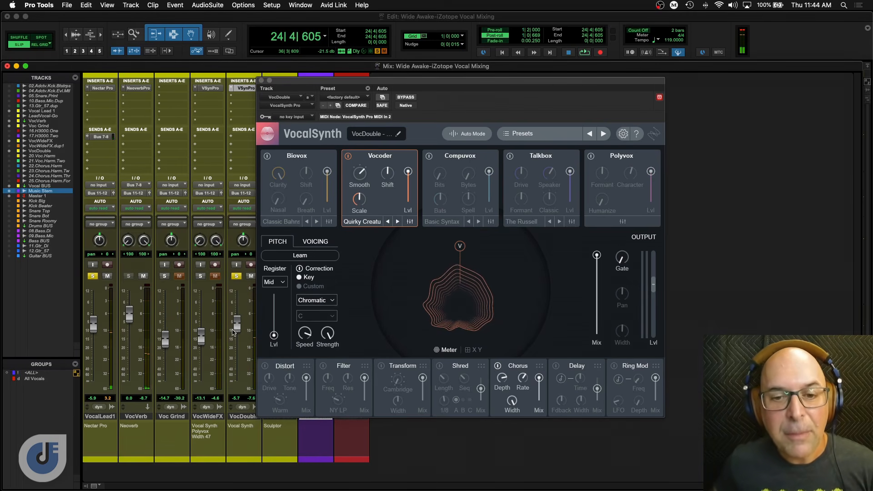
- Lower the VocDouble fader to -14.2 dB and the Vocoder's level slightly while playing both soloed tracks
key(space)
drag(232, 332, 237, 343)
key(space)
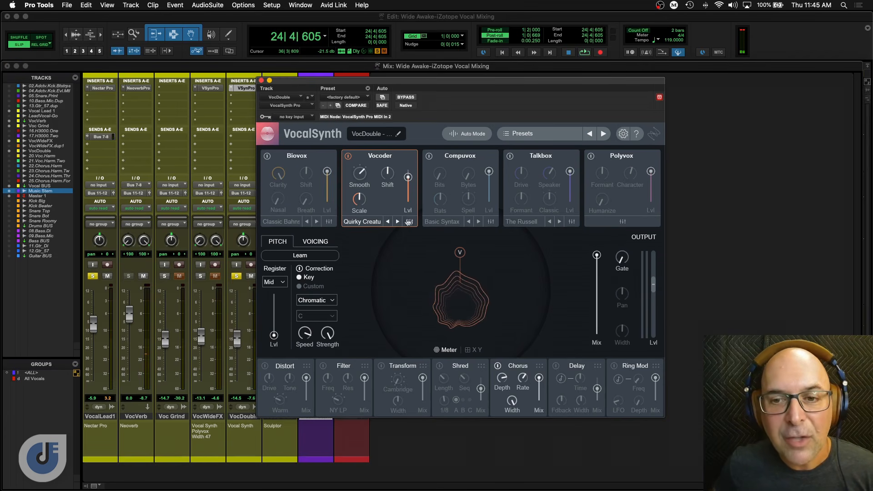
key(space)
drag(238, 342, 239, 341)
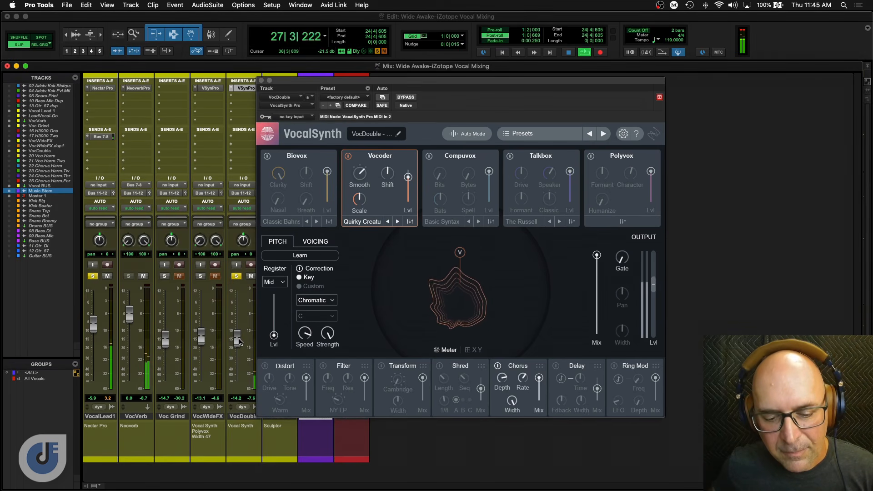
key(space)
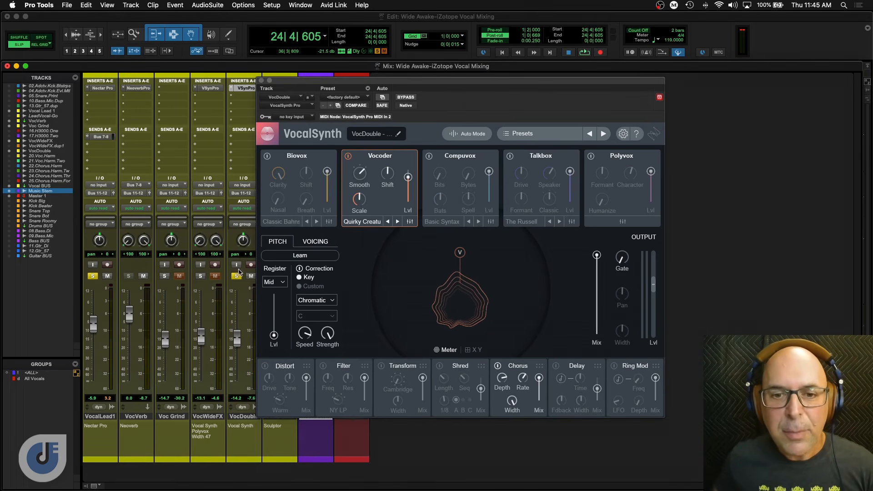
- Clear the solos on VocalLead1 and VocDouble and play the chorus with the full mix
click(90, 277)
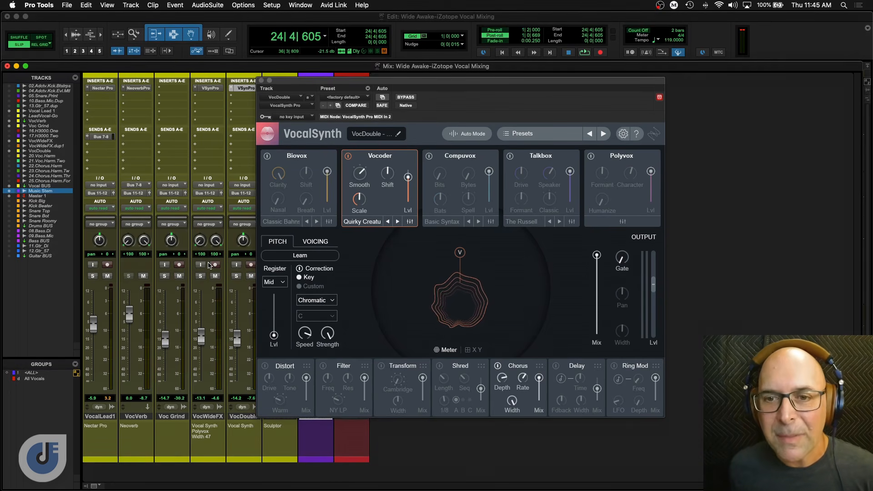
key(space)
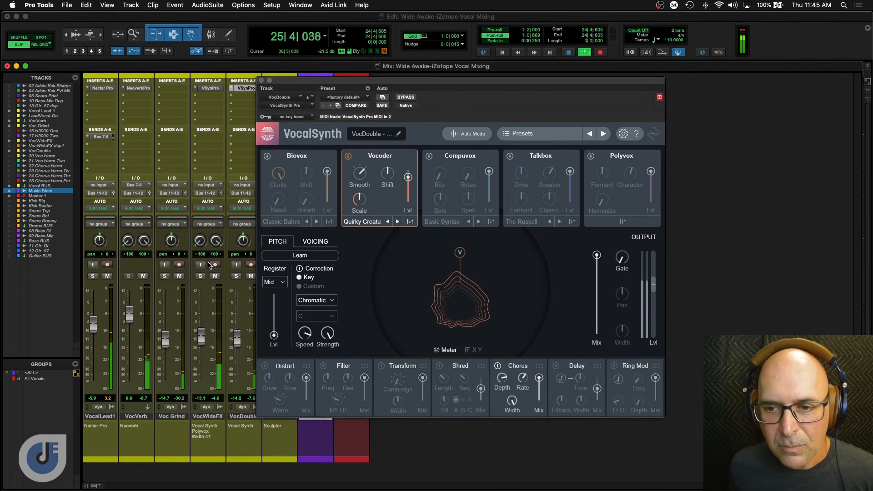
key(space)
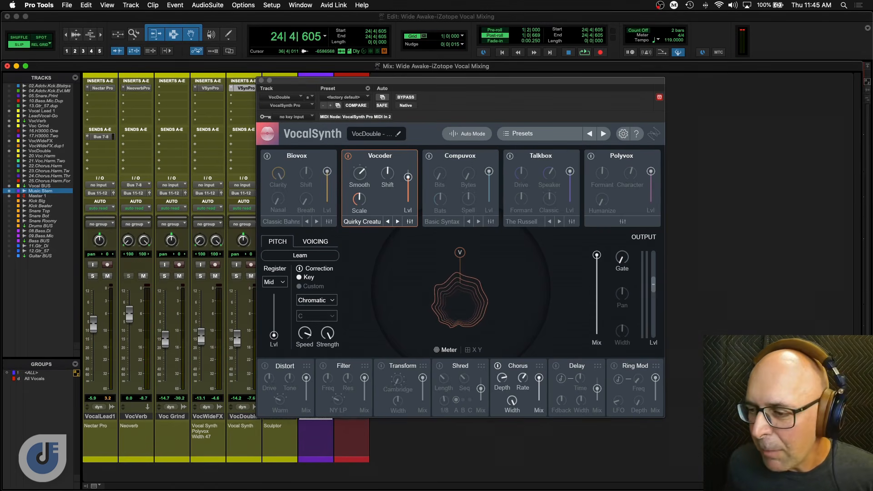
- Switch to the Edit window, close the VocalSynth plug-in, and play the middle of the chorus from bar 28
key(super+equal)
click(261, 81)
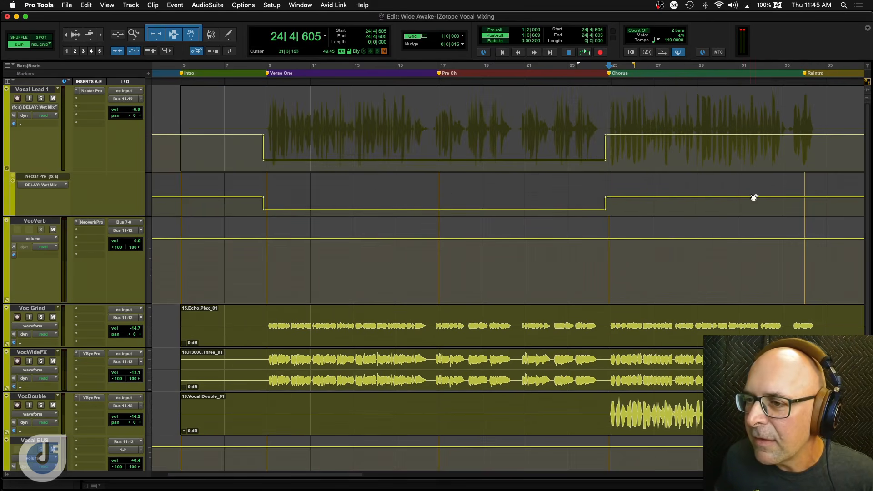
click(692, 212)
key(space)
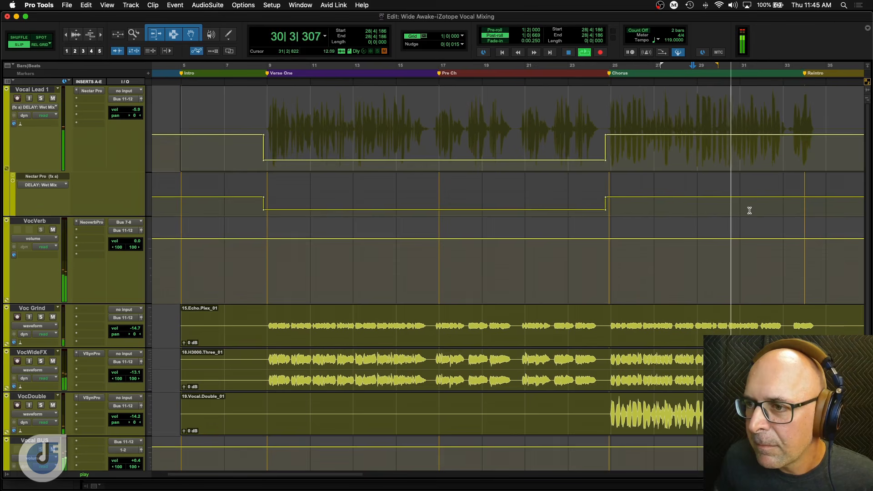
key(space)
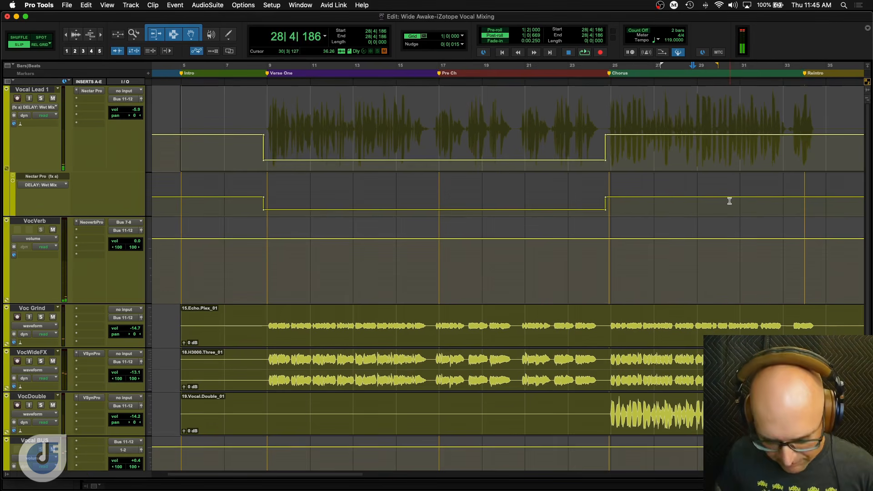
- Add breakpoints to Vocal Lead 1's Nectar DELAY: Wet Mix automation and dip it from about bar 31 to 35
click(730, 197)
click(741, 198)
click(766, 197)
click(793, 197)
click(839, 198)
drag(742, 197, 820, 205)
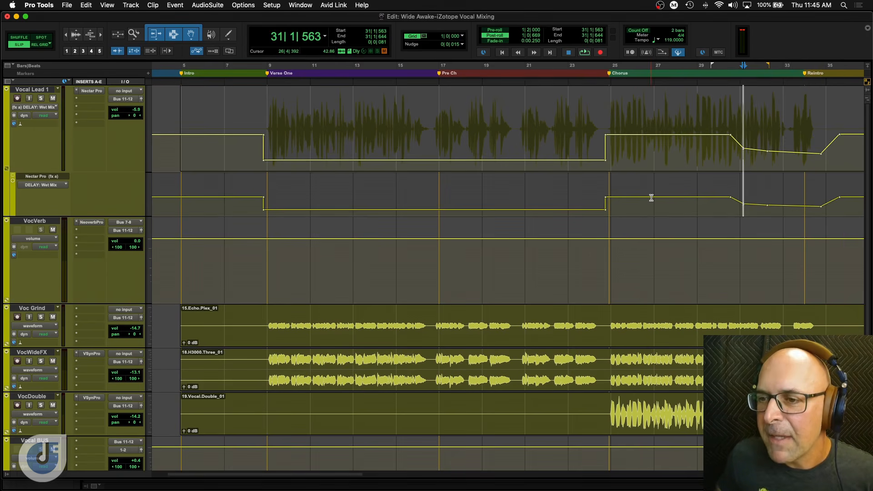
- Create a second, shorter dip in the DELAY: Wet Mix automation between about bars 27 and 29
click(687, 197)
drag(674, 201, 666, 207)
click(680, 203)
- Play into the chorus and deepen both chorus dips in the DELAY: Wet Mix automation, the first to about 18.36
click(597, 189)
key(space)
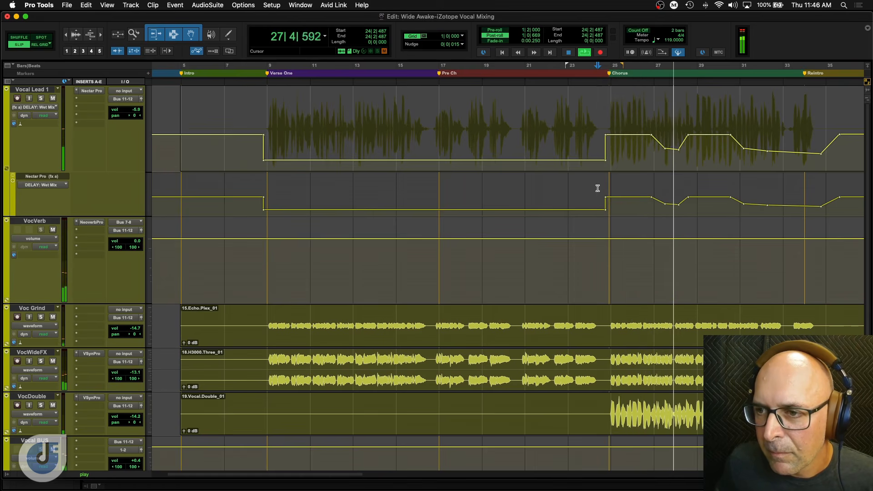
key(space)
drag(667, 206, 679, 207)
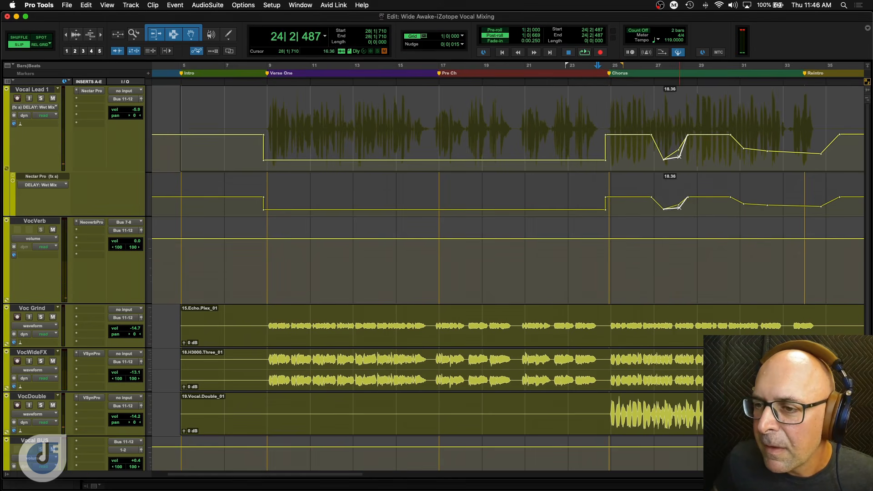
drag(745, 206, 830, 209)
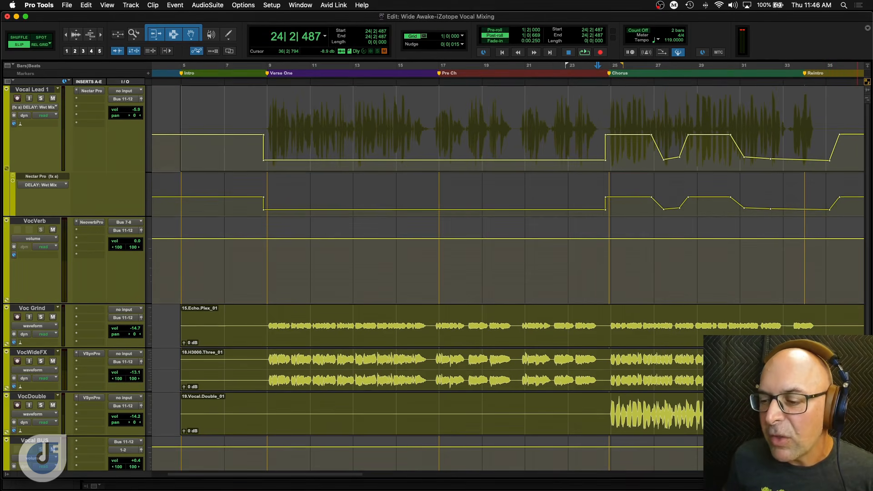
- Switch to the Mix window, play the full mix through the chorus, and open VocDouble's VocalSynth plug-in
key(super+equal)
key(space)
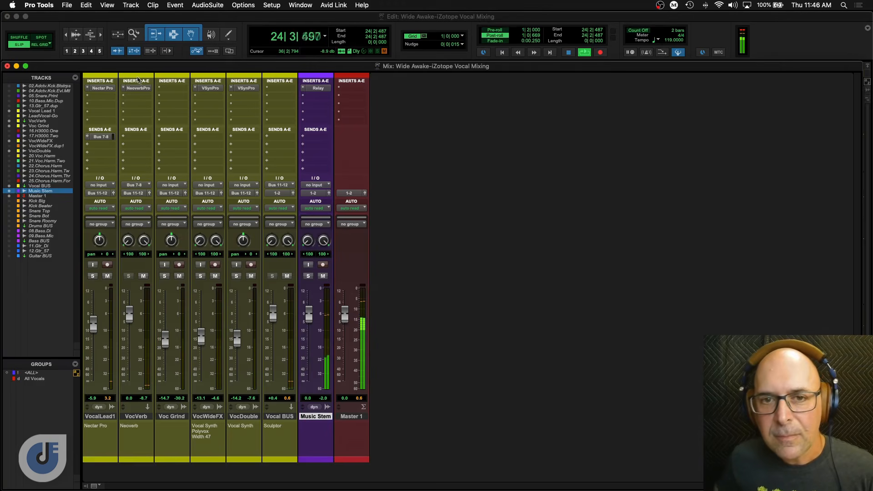
click(246, 89)
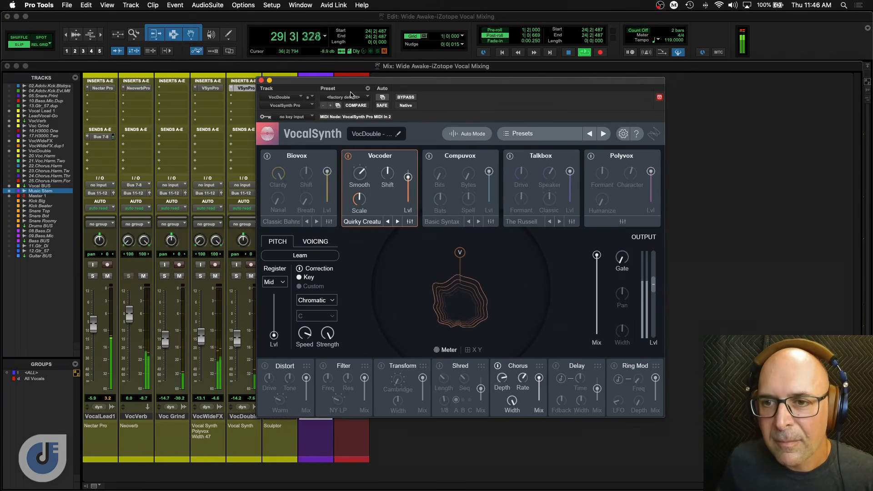
mouse_move(340, 90)
mouse_down()
mouse_move(359, 88)
mouse_move(335, 85)
mouse_up()
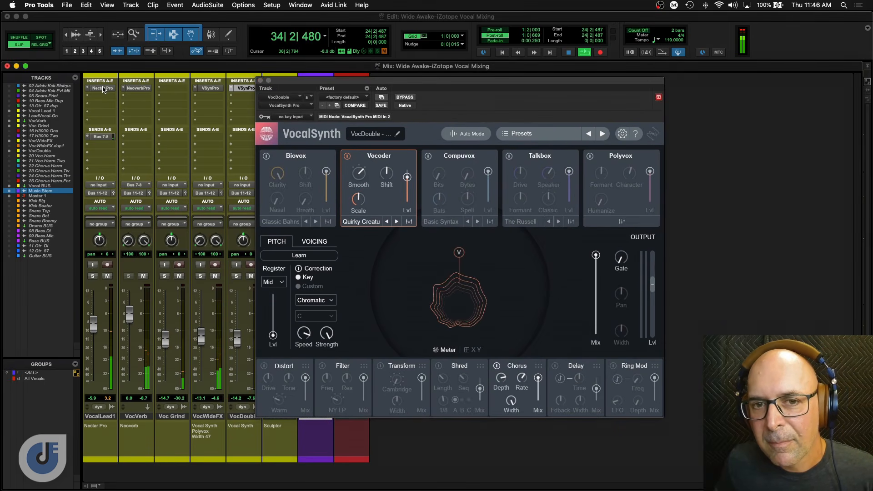
- Open Nectar Pro on VocalLead1 and watch its Compressor 1 module during playback
click(104, 89)
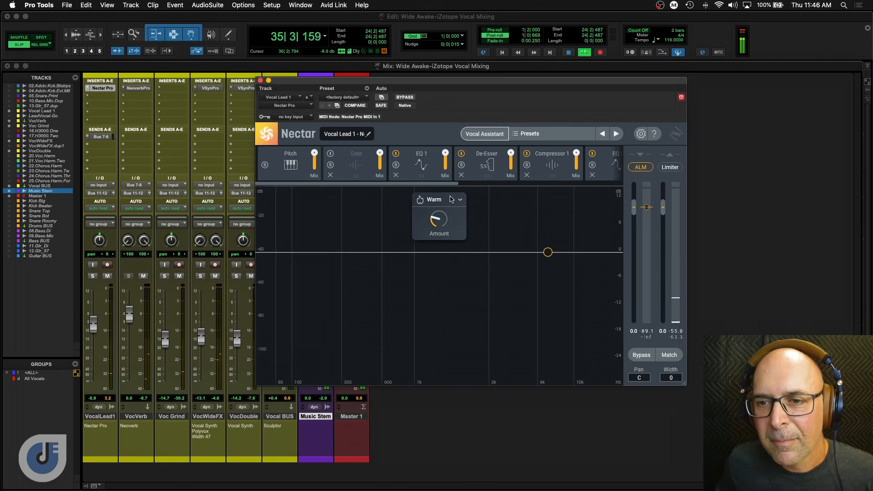
click(551, 172)
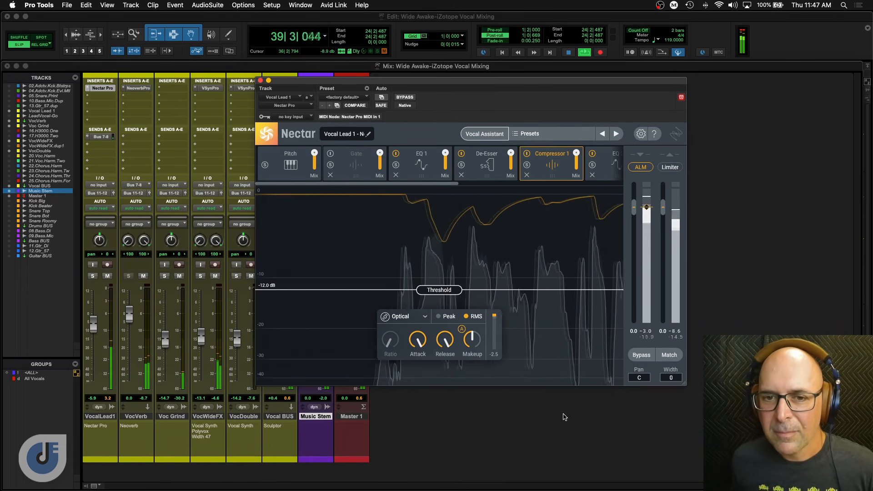
key(space)
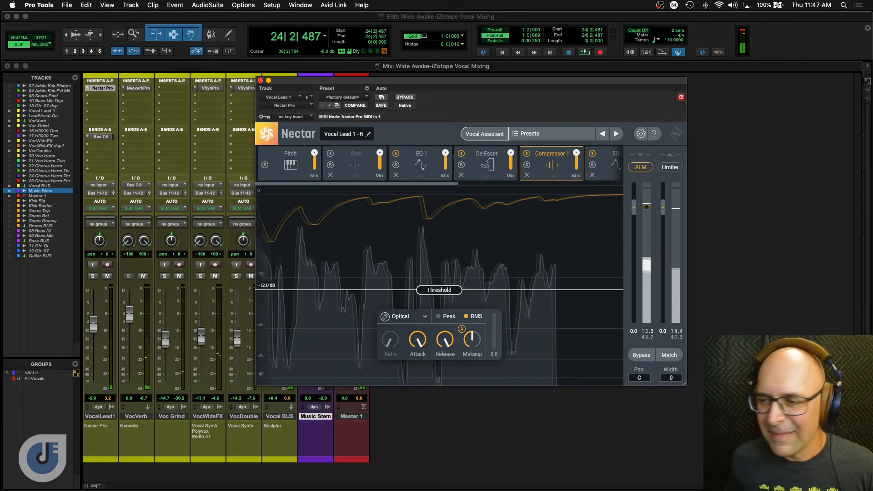
- Play the full mix from the start of Verse One at bar 9 with Compressor 1 in view
key(Return)
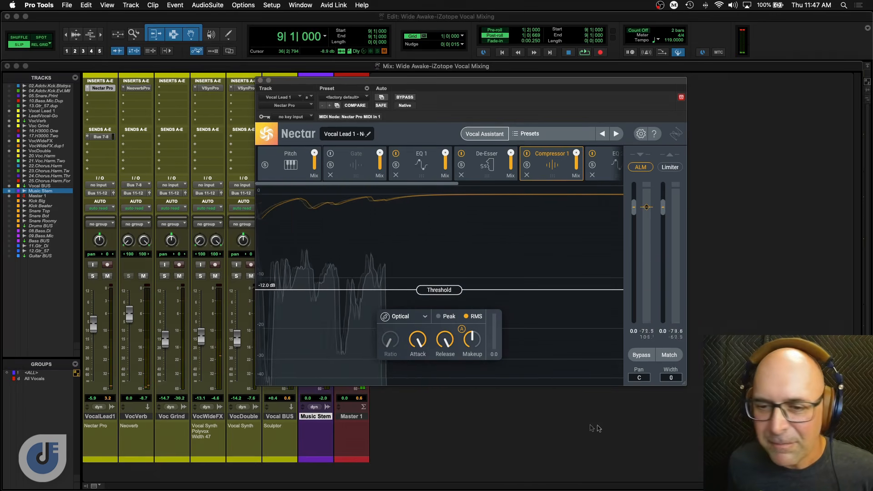
key(space)
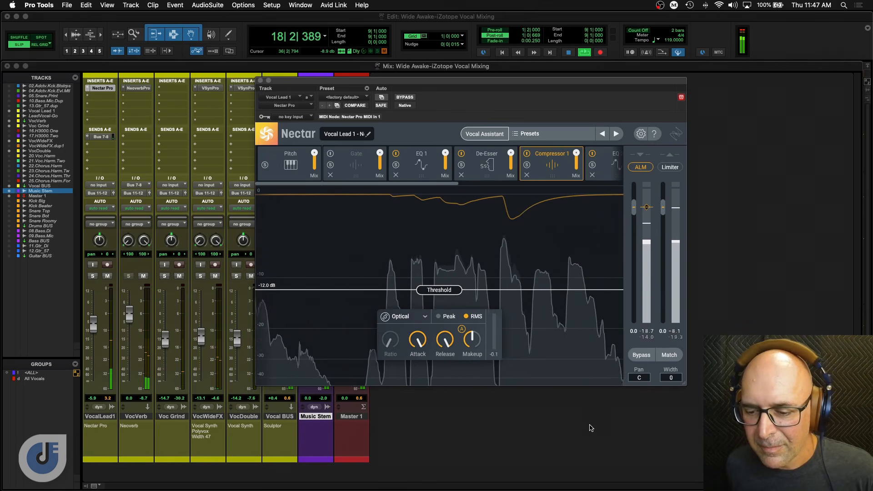
key(space)
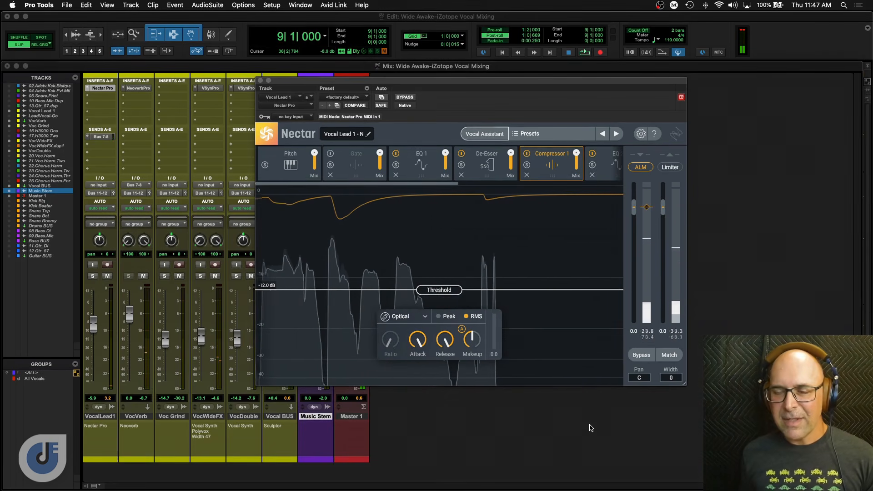